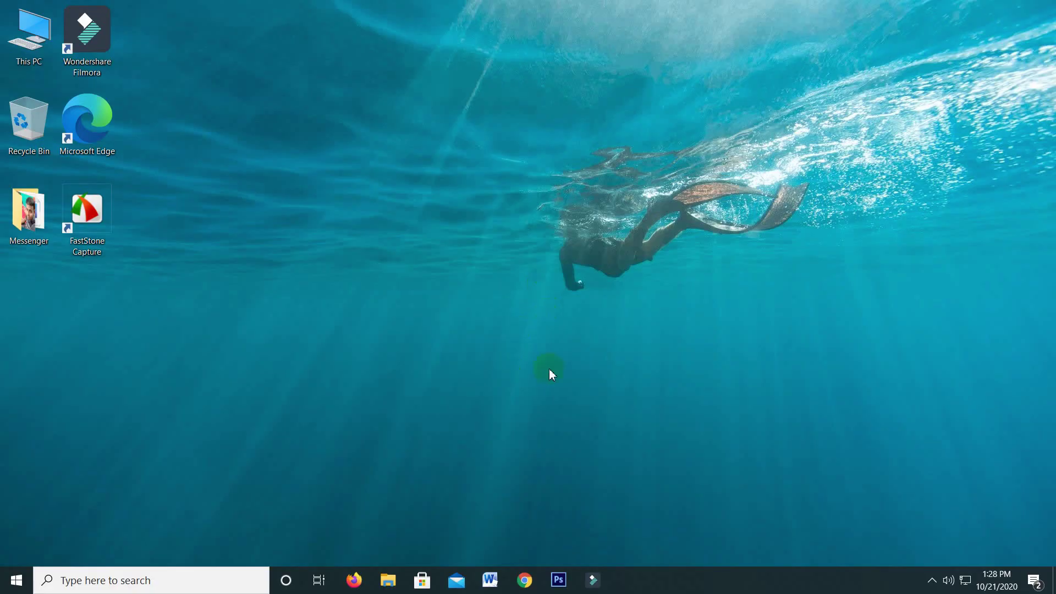
- Launch Photoshop CS6 from the Windows taskbar
{"action": "left_click", "coordinate": [560, 581]}
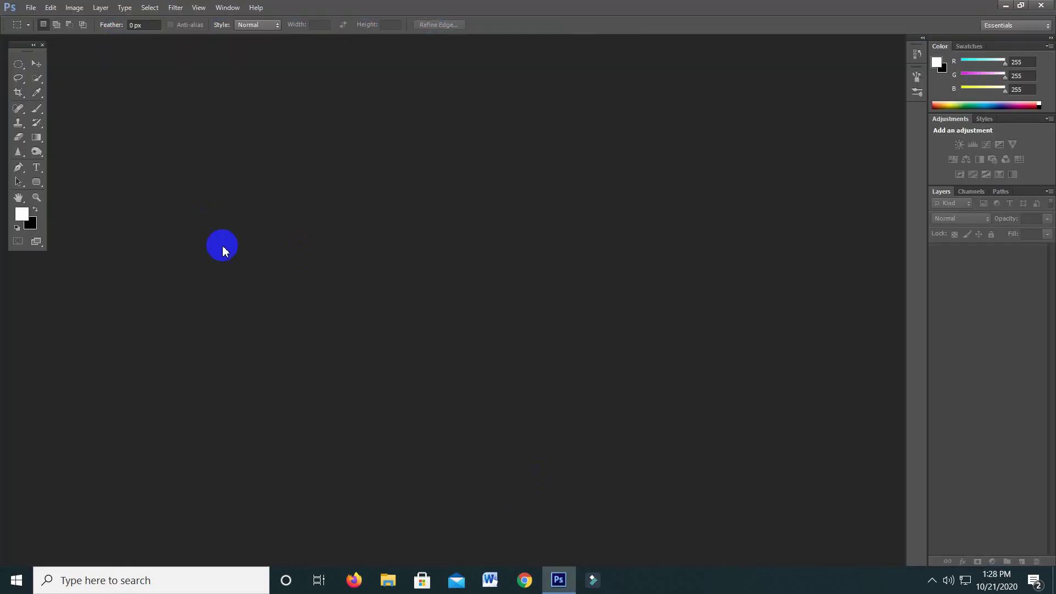
- Open the Photo retouch before after reference image through Camera Raw
{"action": "left_click", "coordinate": [31, 8]}
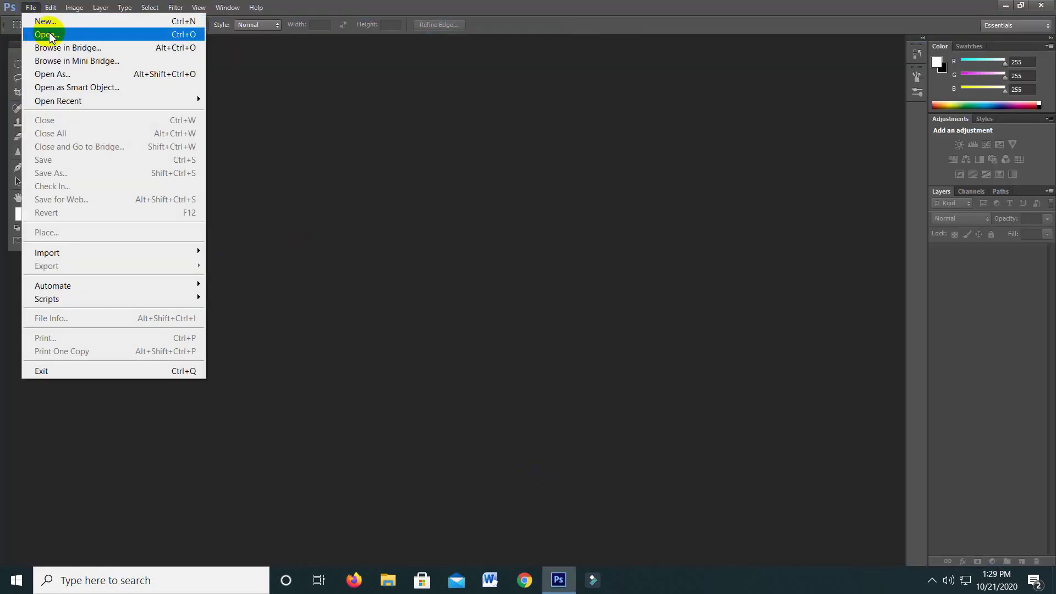
{"action": "left_click", "coordinate": [49, 35]}
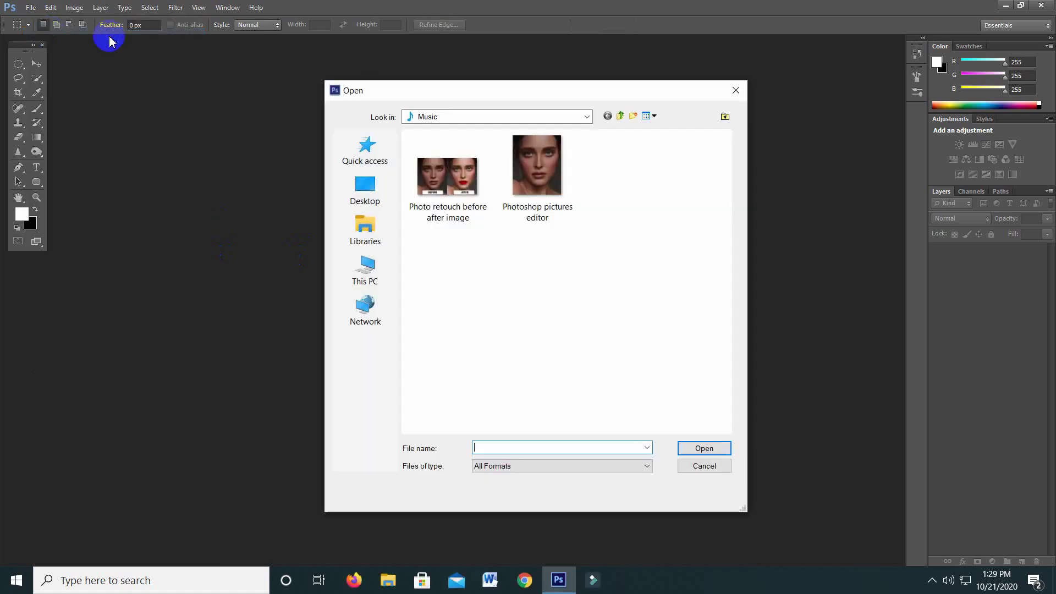
{"action": "double_click", "coordinate": [467, 182]}
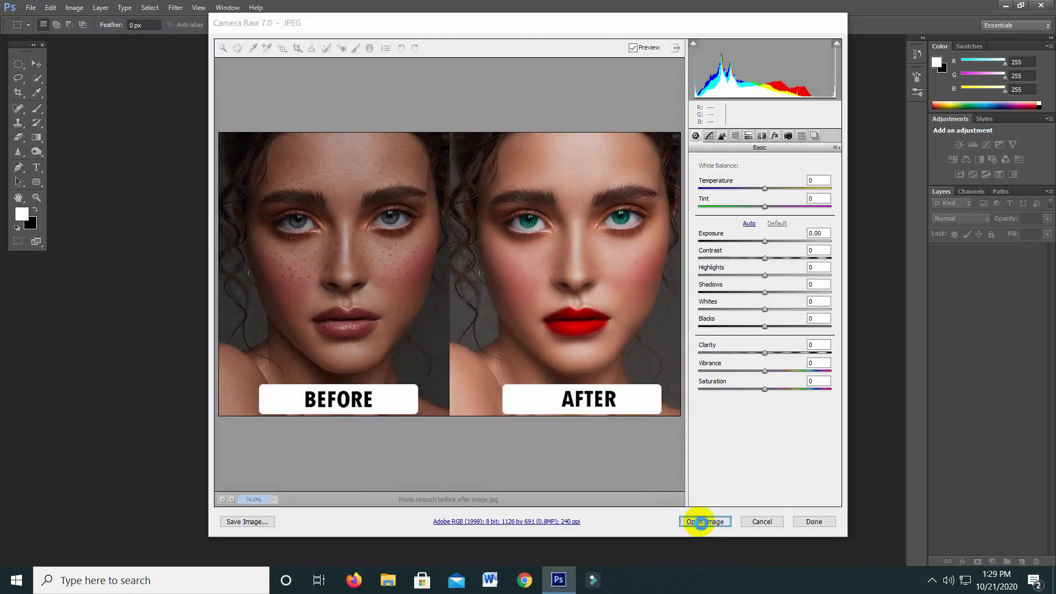
{"action": "left_click", "coordinate": [700, 522]}
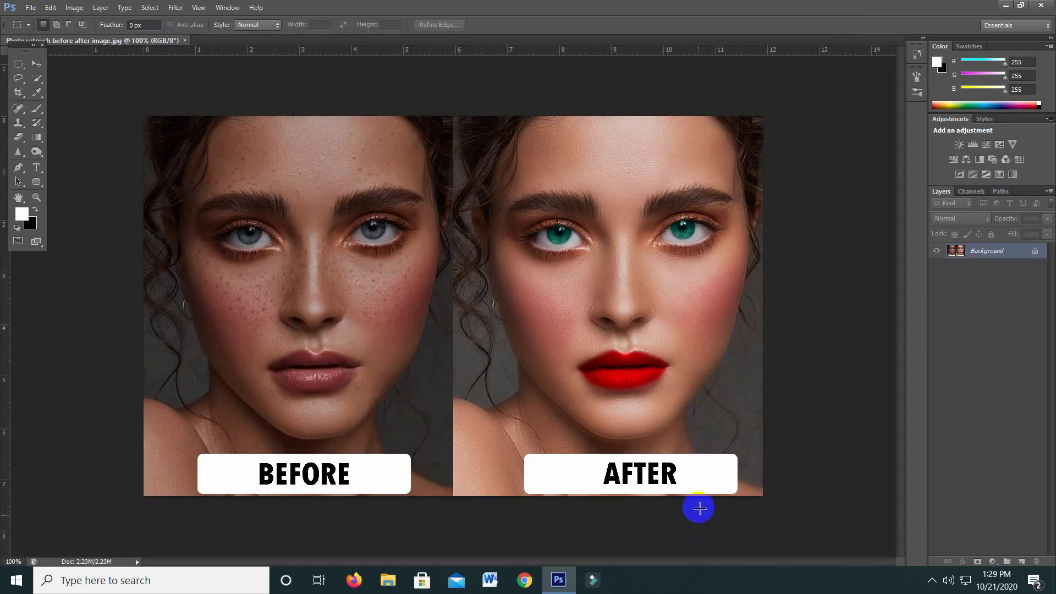
{"action": "scroll", "coordinate": [551, 386], "scroll_direction": "up", "scroll_amount": 2}
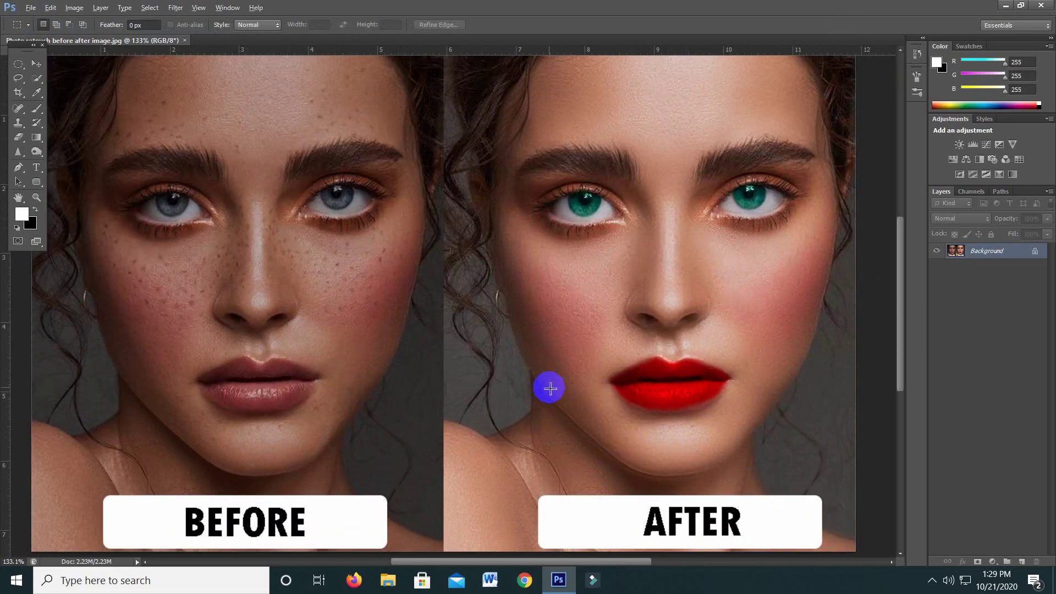
{"action": "scroll", "coordinate": [550, 388], "scroll_direction": "down", "scroll_amount": 1}
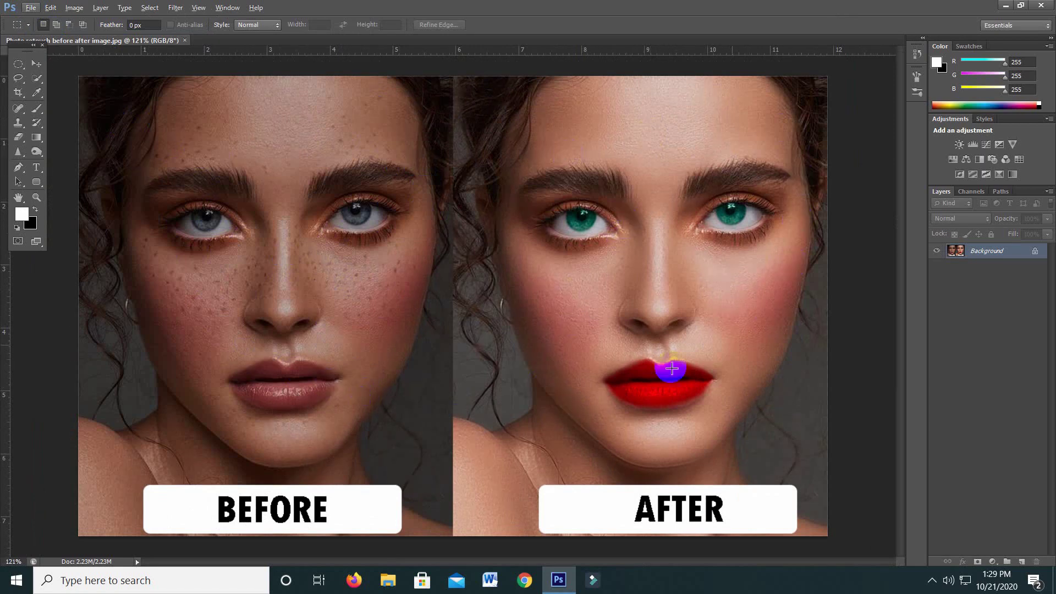
- View the reference image at 100% with the Move tool, then close it
{"action": "left_click", "coordinate": [36, 63]}
{"action": "key", "text": "ctrl+1"}
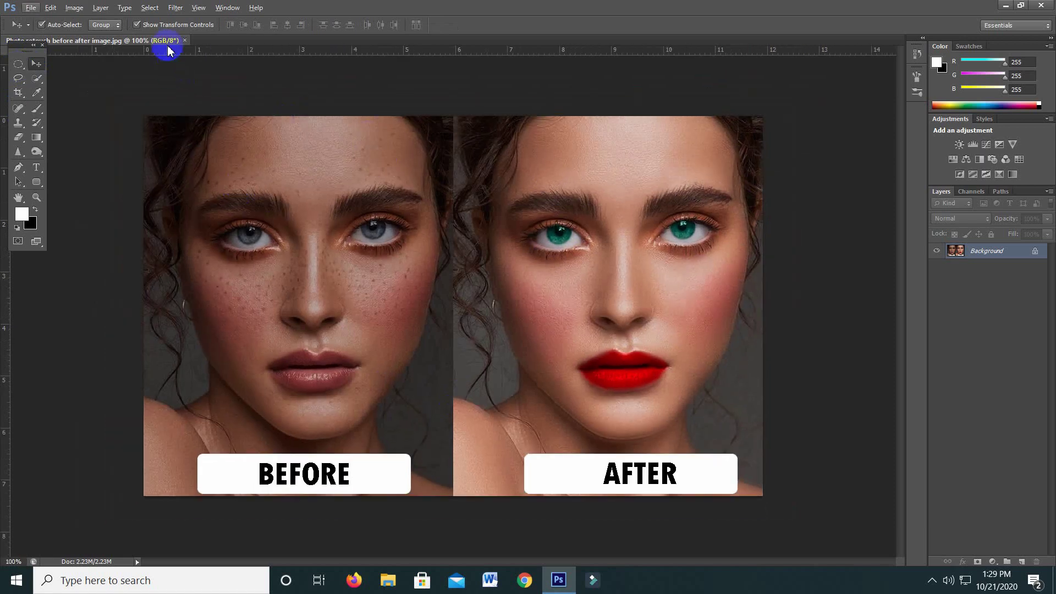
{"action": "left_click", "coordinate": [186, 41]}
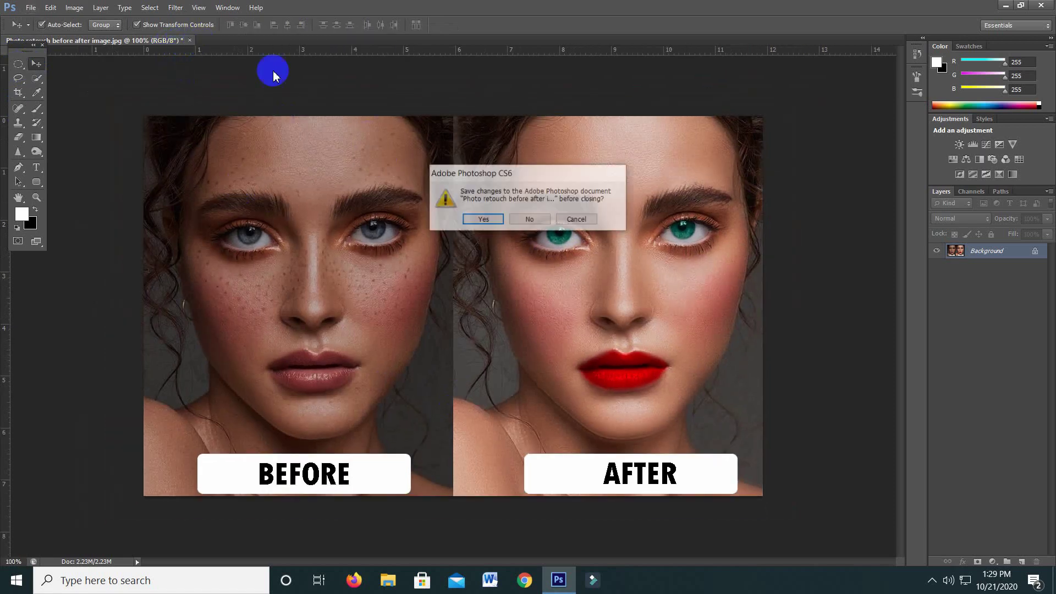
- Discard the reference and open Photoshop pictures editor.jpg through Camera Raw
{"action": "left_click", "coordinate": [529, 220]}
{"action": "left_click", "coordinate": [29, 9]}
{"action": "left_click", "coordinate": [38, 34]}
{"action": "left_click", "coordinate": [533, 188]}
{"action": "double_click", "coordinate": [533, 188]}
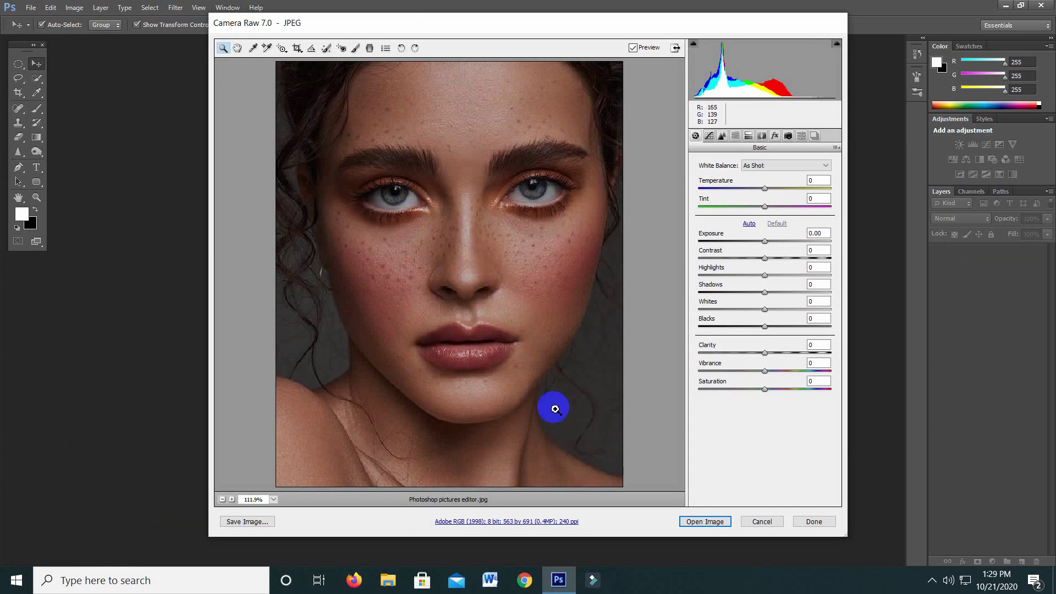
{"action": "left_click", "coordinate": [699, 519]}
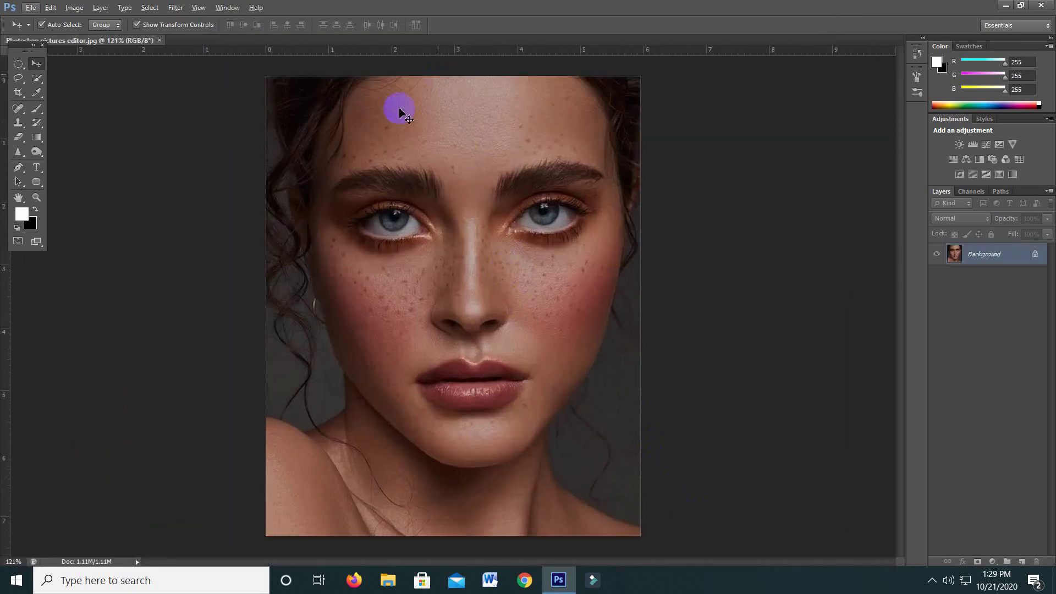
{"action": "left_click", "coordinate": [74, 7]}
{"action": "left_click", "coordinate": [90, 41]}
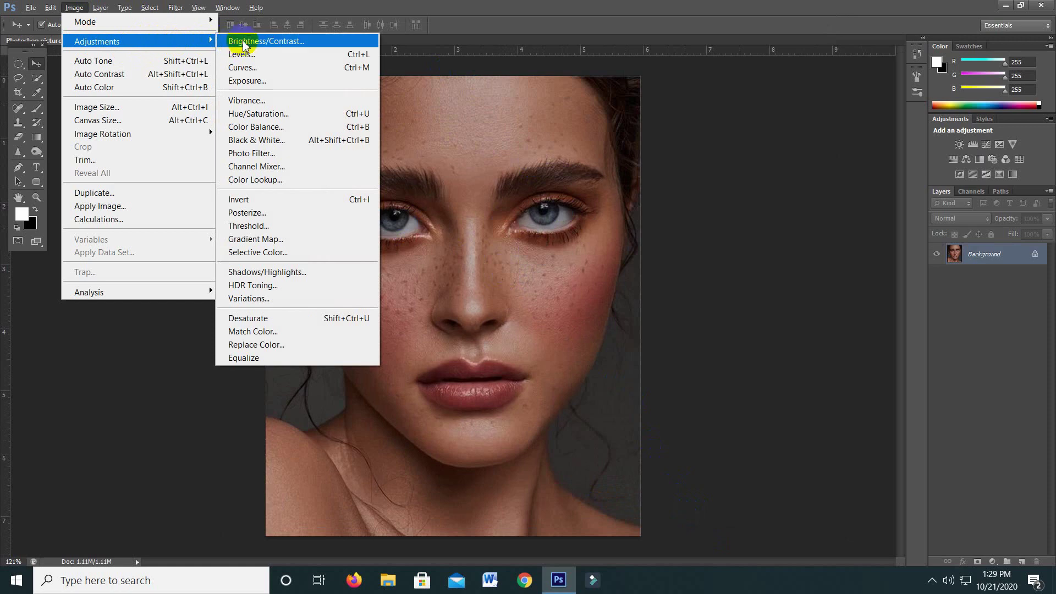
- Apply Brightness/Contrast with brightness 26 and contrast 0 to the portrait
{"action": "left_click", "coordinate": [283, 41]}
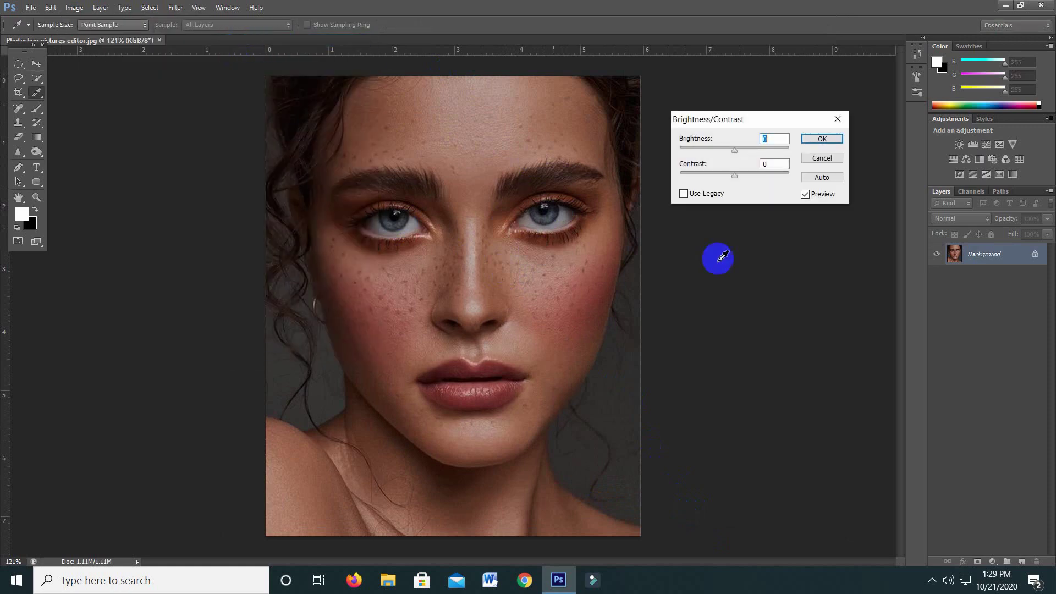
{"action": "left_click_drag", "start_coordinate": [734, 151], "coordinate": [738, 151]}
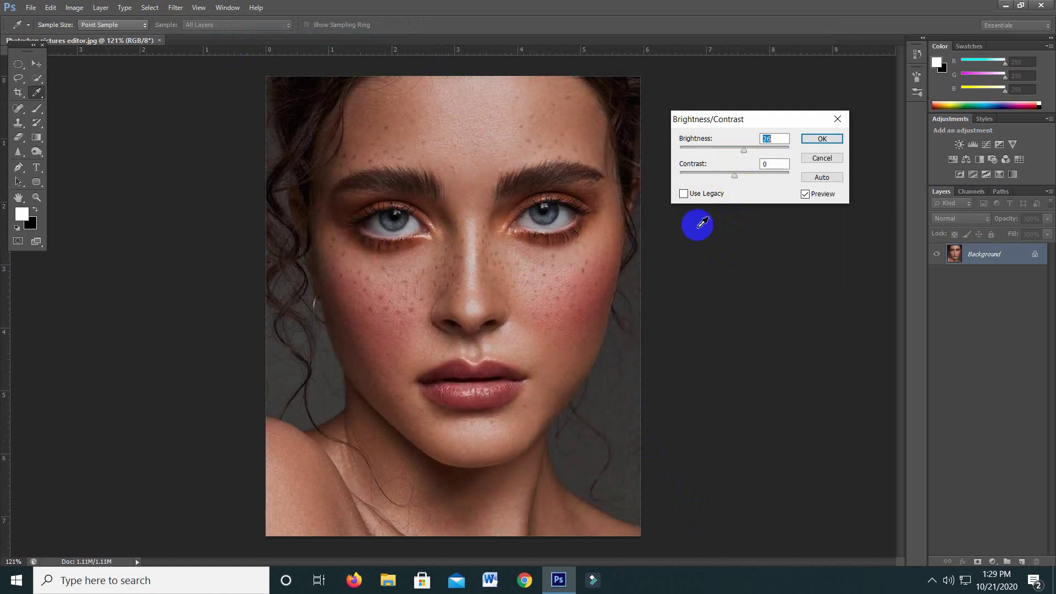
{"action": "left_click", "coordinate": [821, 140]}
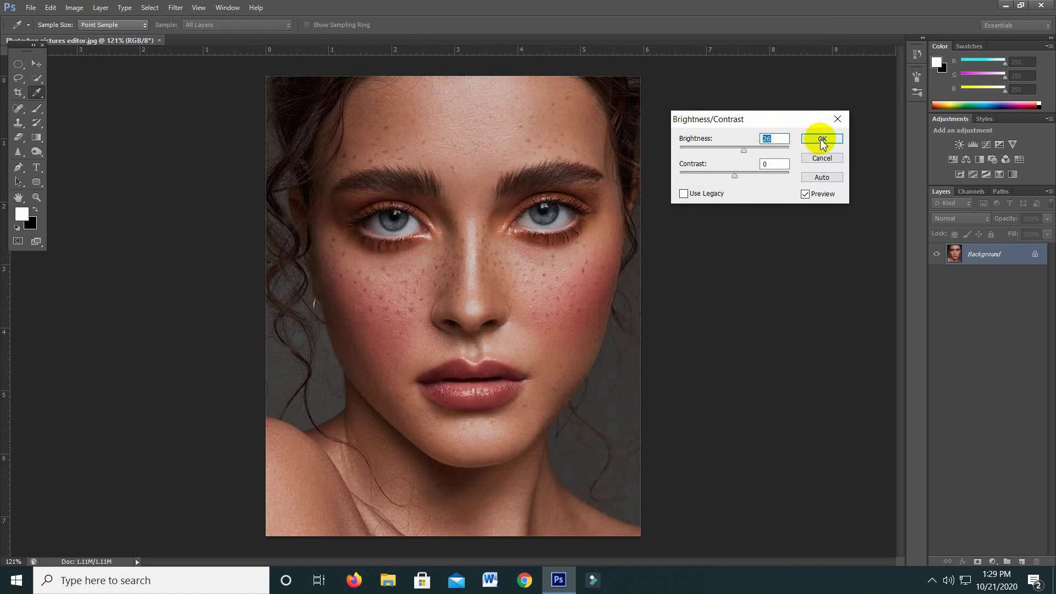
{"action": "left_click", "coordinate": [821, 138]}
{"action": "key", "text": "v"}
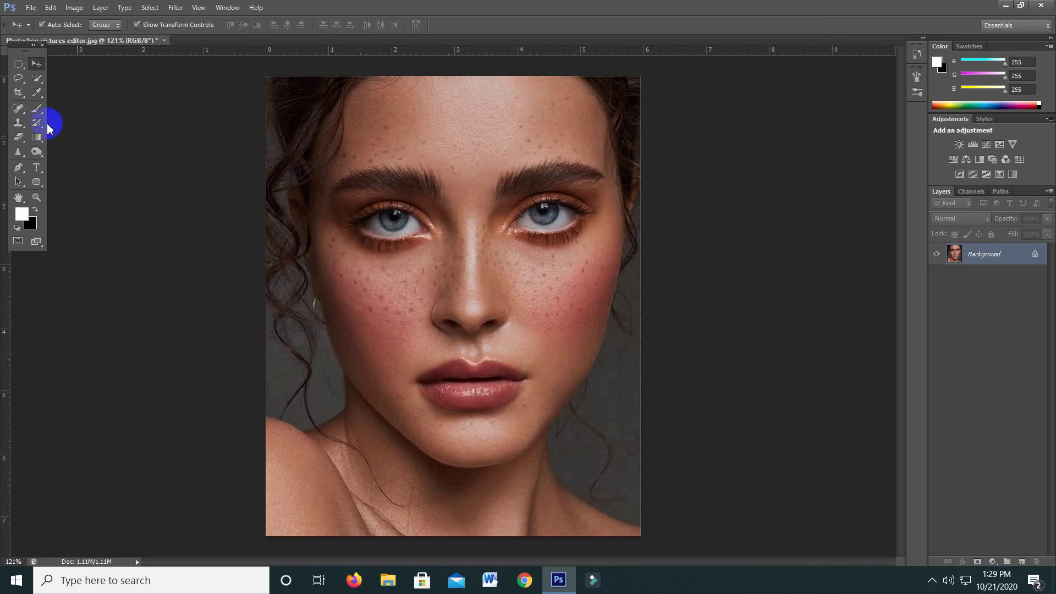
- Switch to the Spot Healing Brush and heal freckles on the central forehead
{"action": "left_click", "coordinate": [19, 110]}
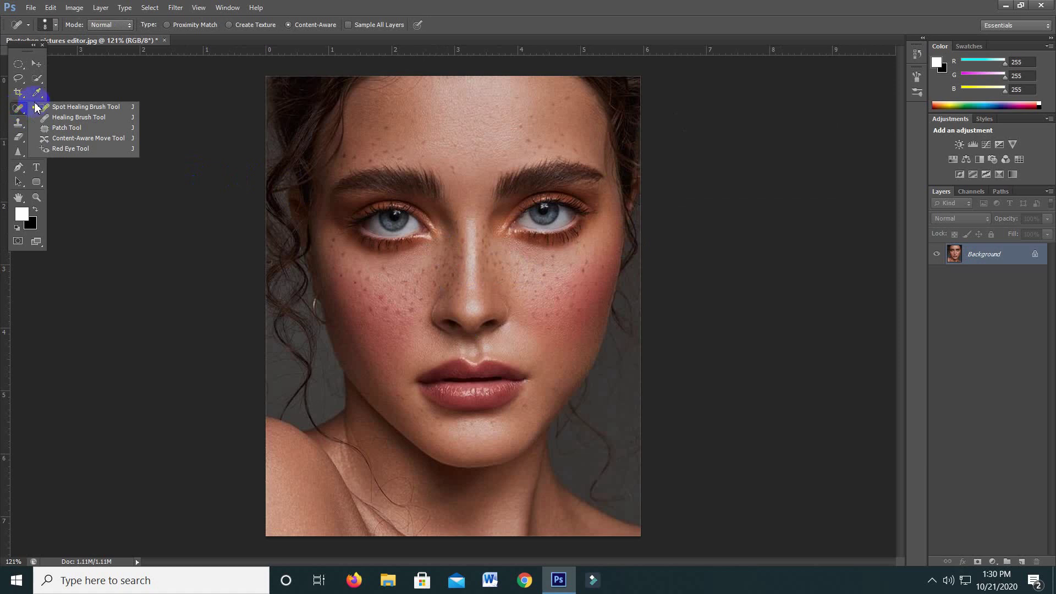
{"action": "left_click", "coordinate": [68, 112]}
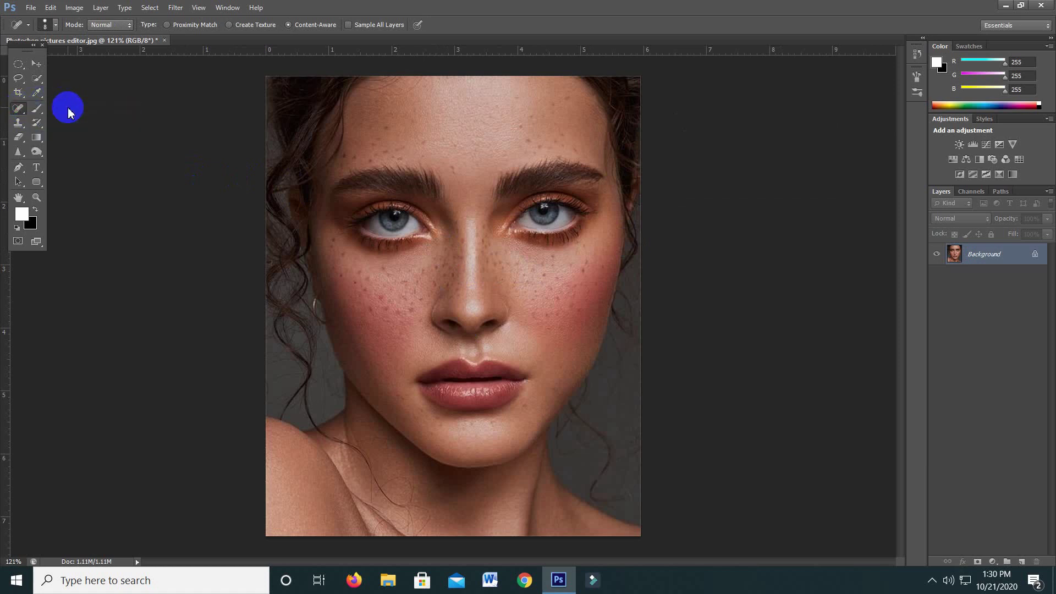
{"action": "scroll", "coordinate": [432, 137], "scroll_direction": "up", "scroll_amount": 1}
{"action": "left_click_drag", "start_coordinate": [418, 136], "coordinate": [426, 127]}
{"action": "scroll", "coordinate": [427, 127], "scroll_direction": "up", "scroll_amount": 4}
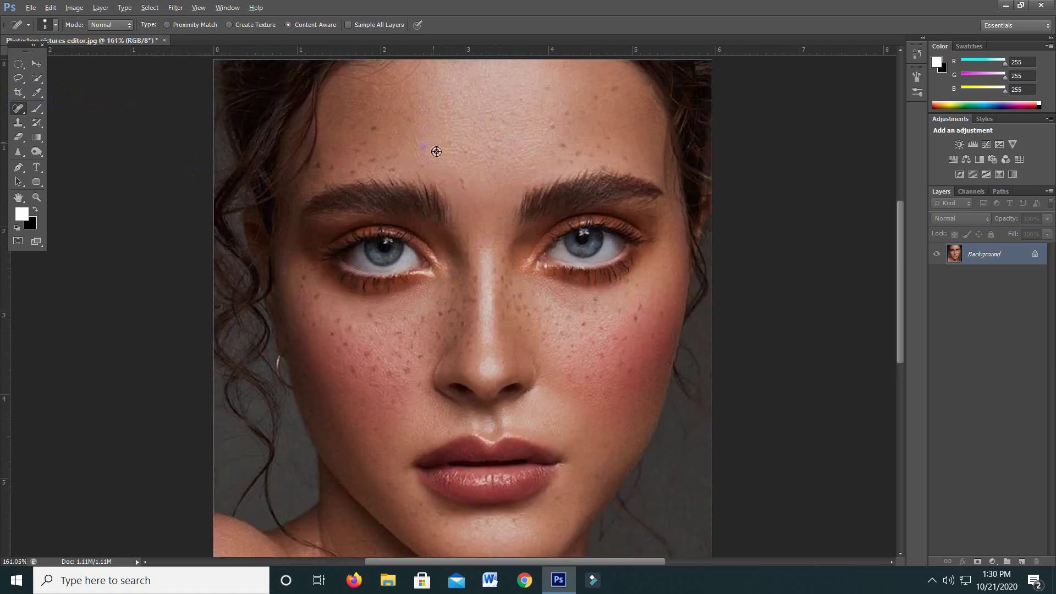
{"action": "left_click_drag", "start_coordinate": [425, 223], "coordinate": [430, 243]}
{"action": "scroll", "coordinate": [430, 243], "scroll_direction": "up", "scroll_amount": 1}
{"action": "left_click", "coordinate": [420, 232]}
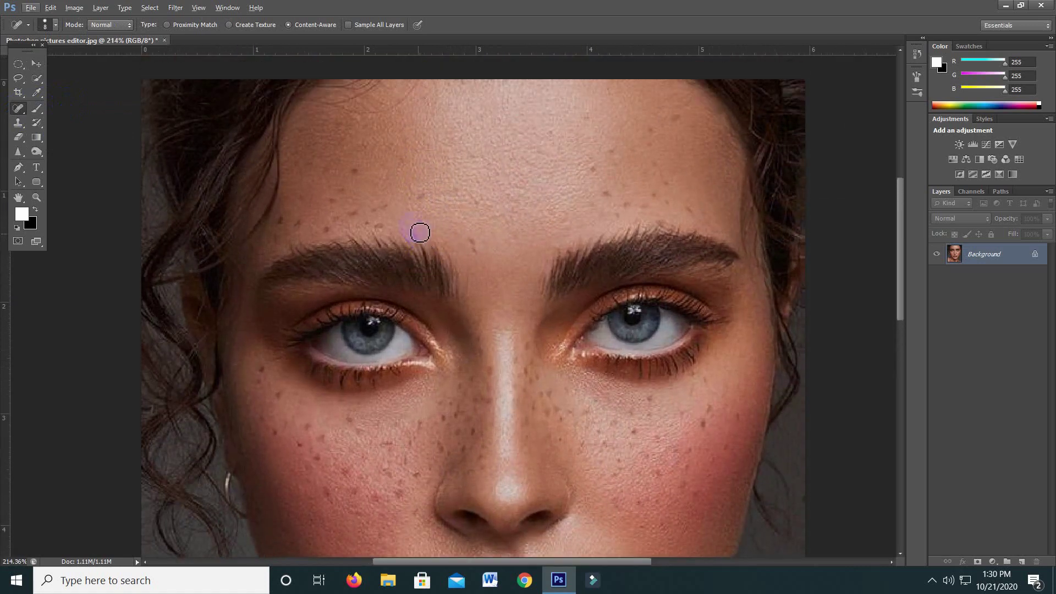
{"action": "left_click_drag", "start_coordinate": [423, 204], "coordinate": [427, 202]}
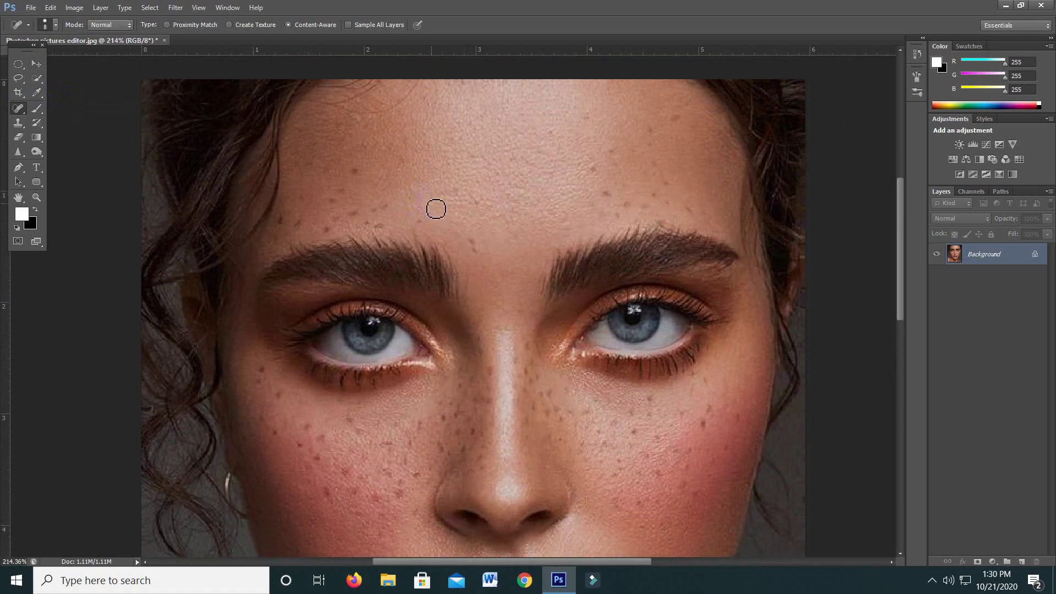
{"action": "left_click_drag", "start_coordinate": [422, 224], "coordinate": [422, 225]}
- Heal spots above the left eyebrow, the mole, and upper-forehead freckles
{"action": "mouse_move", "coordinate": [368, 226]}
{"action": "left_mouse_down"}
{"action": "mouse_move", "coordinate": [381, 233]}
{"action": "mouse_move", "coordinate": [354, 212]}
{"action": "mouse_move", "coordinate": [378, 218]}
{"action": "mouse_move", "coordinate": [401, 160]}
{"action": "mouse_move", "coordinate": [360, 172]}
{"action": "mouse_move", "coordinate": [335, 220]}
{"action": "mouse_move", "coordinate": [286, 227]}
{"action": "mouse_move", "coordinate": [281, 240]}
{"action": "mouse_move", "coordinate": [323, 175]}
{"action": "mouse_move", "coordinate": [366, 147]}
{"action": "left_mouse_up"}
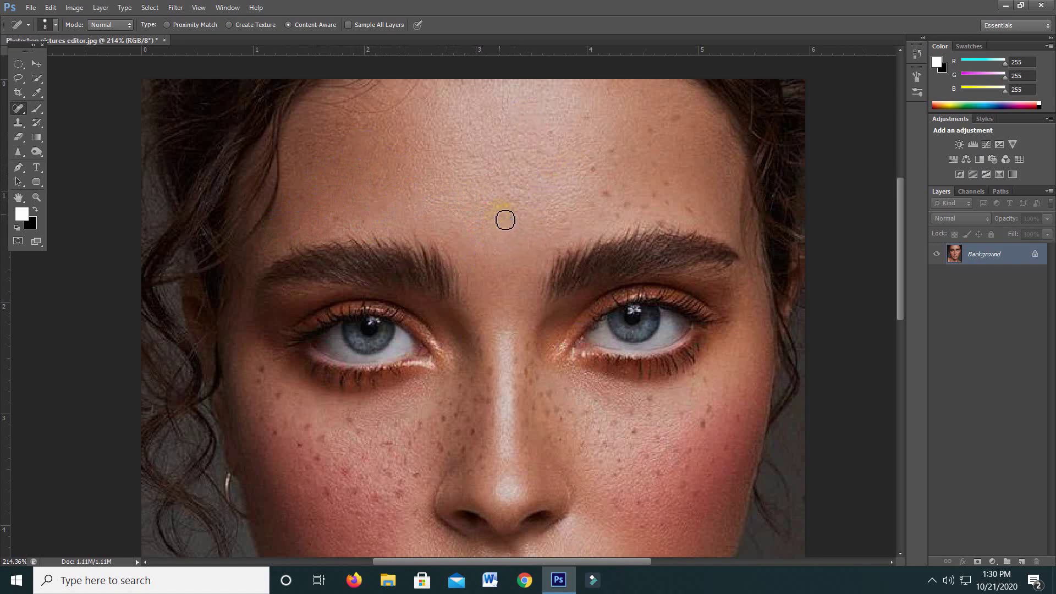
{"action": "left_click_drag", "start_coordinate": [517, 217], "coordinate": [487, 204]}
{"action": "left_click_drag", "start_coordinate": [377, 226], "coordinate": [335, 219]}
{"action": "left_click_drag", "start_coordinate": [393, 198], "coordinate": [402, 206]}
{"action": "left_click_drag", "start_coordinate": [523, 173], "coordinate": [536, 179]}
{"action": "left_click_drag", "start_coordinate": [544, 158], "coordinate": [544, 158]}
{"action": "left_click_drag", "start_coordinate": [549, 133], "coordinate": [586, 124]}
- Heal the red blemish and freckles on the right forehead and between the brows
{"action": "mouse_move", "coordinate": [669, 119]}
{"action": "left_mouse_down"}
{"action": "mouse_move", "coordinate": [684, 120]}
{"action": "mouse_move", "coordinate": [684, 106]}
{"action": "mouse_move", "coordinate": [620, 170]}
{"action": "left_mouse_up"}
{"action": "left_click_drag", "start_coordinate": [570, 225], "coordinate": [571, 224]}
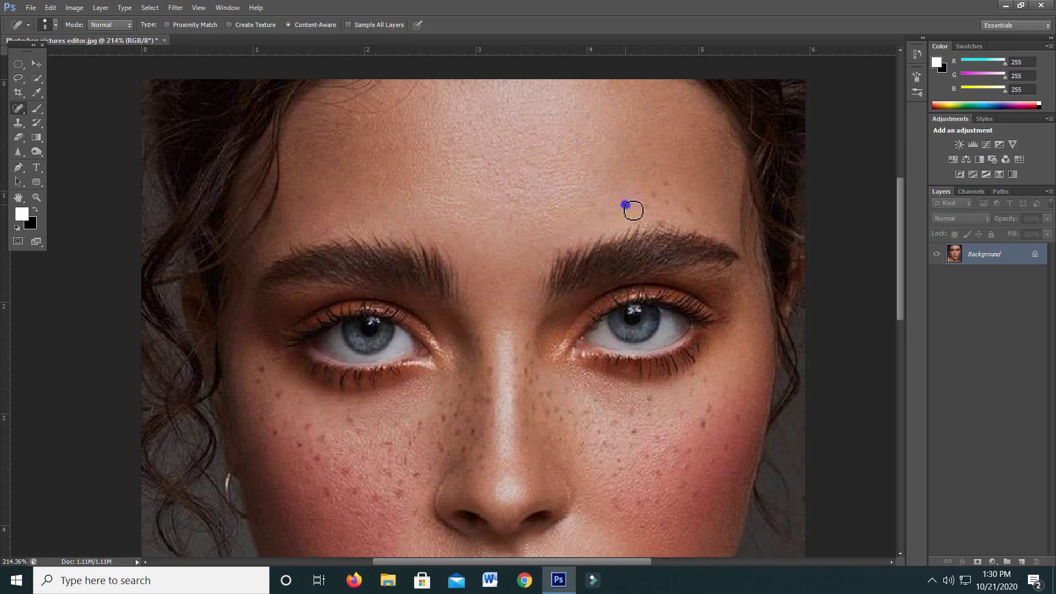
{"action": "left_click_drag", "start_coordinate": [650, 215], "coordinate": [661, 203]}
{"action": "left_click_drag", "start_coordinate": [701, 215], "coordinate": [716, 227]}
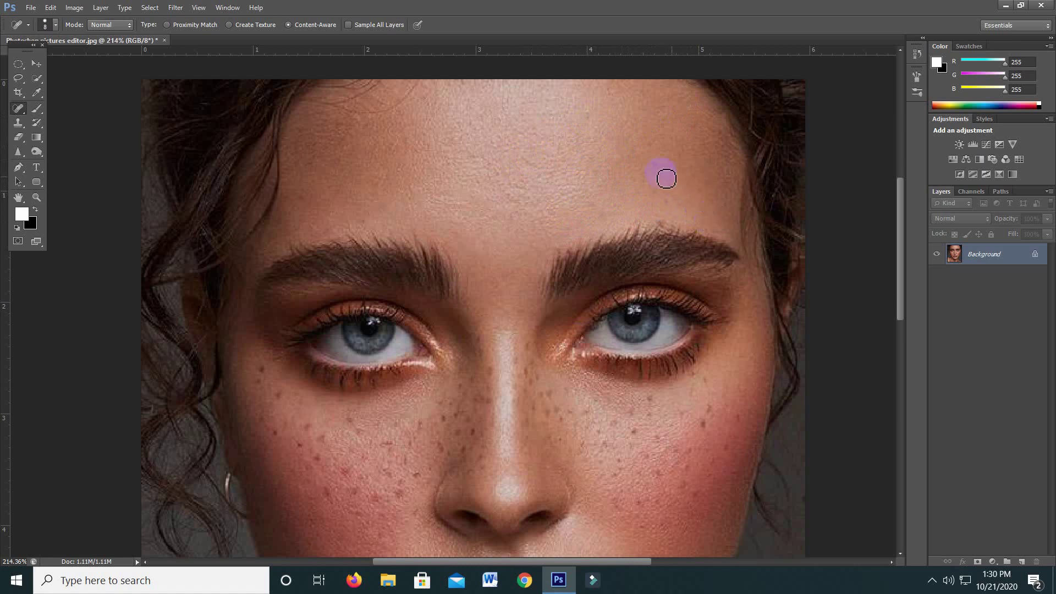
{"action": "left_click_drag", "start_coordinate": [656, 160], "coordinate": [665, 123]}
{"action": "mouse_move", "coordinate": [363, 189]}
{"action": "left_mouse_down"}
{"action": "mouse_move", "coordinate": [365, 219]}
{"action": "mouse_move", "coordinate": [313, 217]}
{"action": "mouse_move", "coordinate": [314, 193]}
{"action": "left_mouse_up"}
{"action": "left_click_drag", "start_coordinate": [670, 205], "coordinate": [670, 205]}
{"action": "left_click_drag", "start_coordinate": [376, 240], "coordinate": [389, 235]}
{"action": "left_click", "coordinate": [278, 253]}
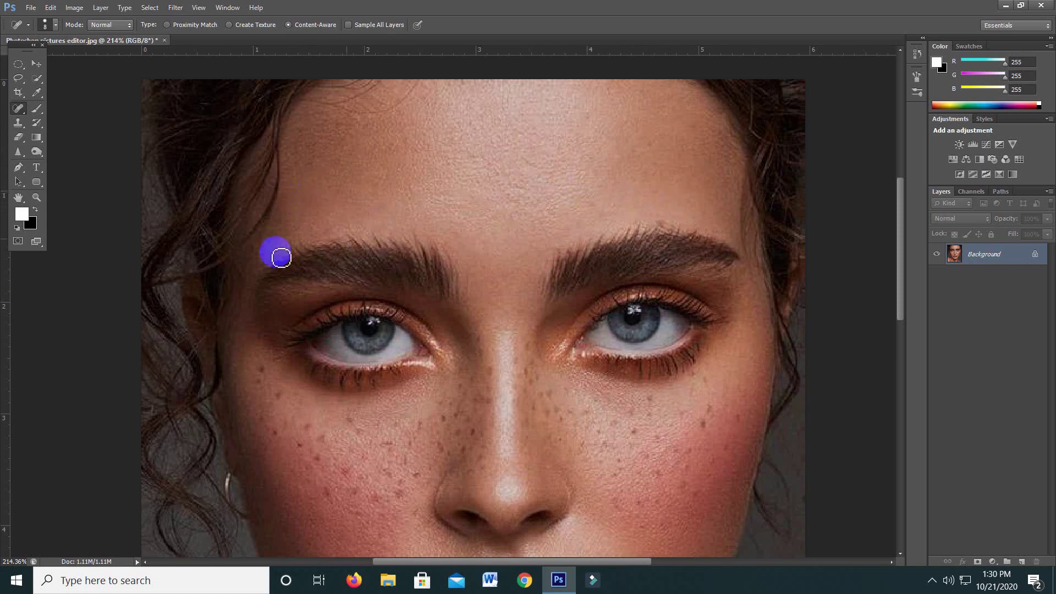
- Heal freckles on the upper part of the left cheek
{"action": "scroll", "coordinate": [477, 207], "scroll_direction": "down", "scroll_amount": 2}
{"action": "left_click_drag", "start_coordinate": [462, 199], "coordinate": [477, 207]}
{"action": "scroll", "coordinate": [477, 207], "scroll_direction": "down", "scroll_amount": 3}
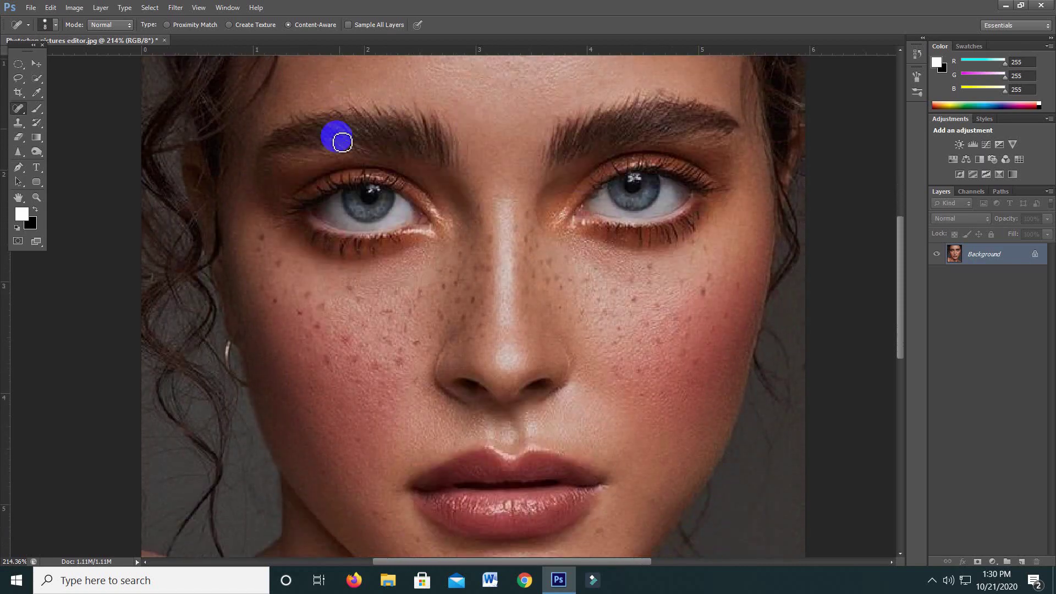
{"action": "scroll", "coordinate": [342, 142], "scroll_direction": "down", "scroll_amount": 2}
{"action": "mouse_move", "coordinate": [264, 216]}
{"action": "left_mouse_down"}
{"action": "mouse_move", "coordinate": [286, 221]}
{"action": "mouse_move", "coordinate": [267, 203]}
{"action": "mouse_move", "coordinate": [264, 219]}
{"action": "mouse_move", "coordinate": [302, 271]}
{"action": "mouse_move", "coordinate": [309, 259]}
{"action": "left_mouse_up"}
{"action": "left_click", "coordinate": [259, 193]}
{"action": "left_click", "coordinate": [259, 241]}
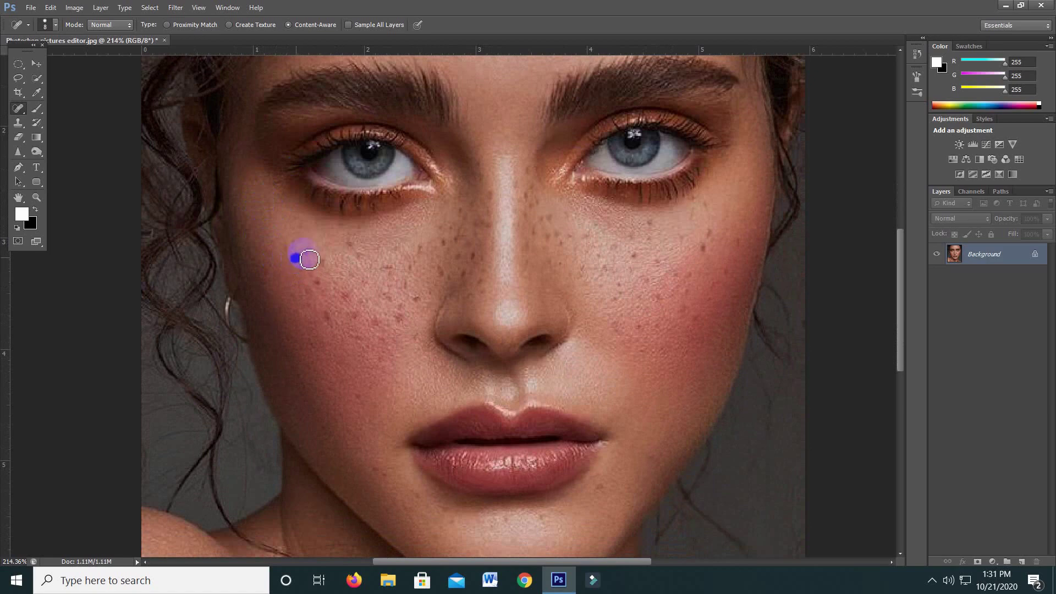
{"action": "left_click", "coordinate": [313, 284]}
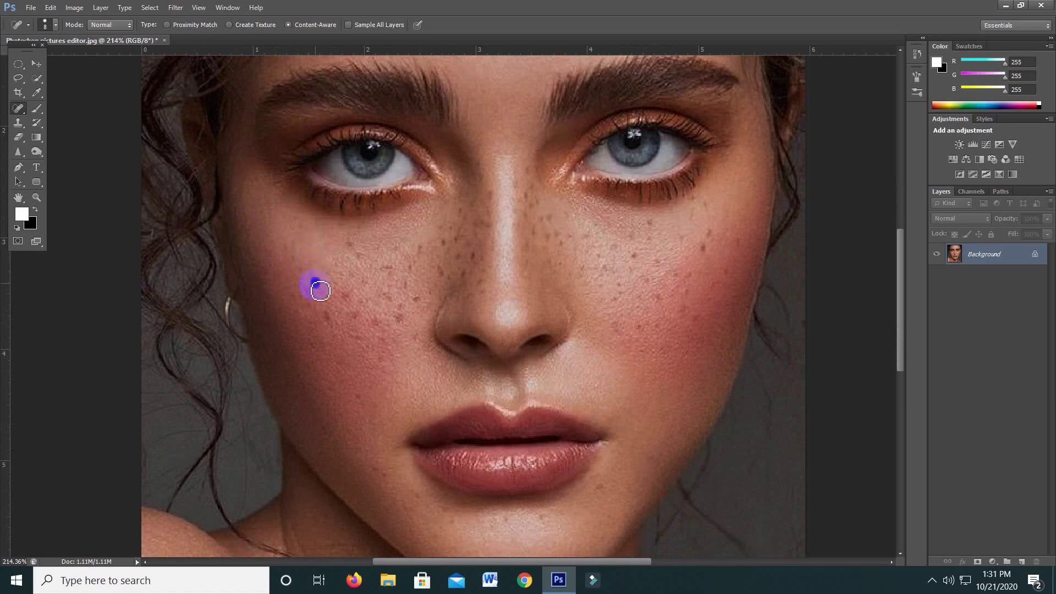
{"action": "left_click", "coordinate": [297, 266]}
{"action": "left_click_drag", "start_coordinate": [286, 252], "coordinate": [293, 258]}
- Heal freckles across the lower and middle left cheek
{"action": "left_click", "coordinate": [293, 281]}
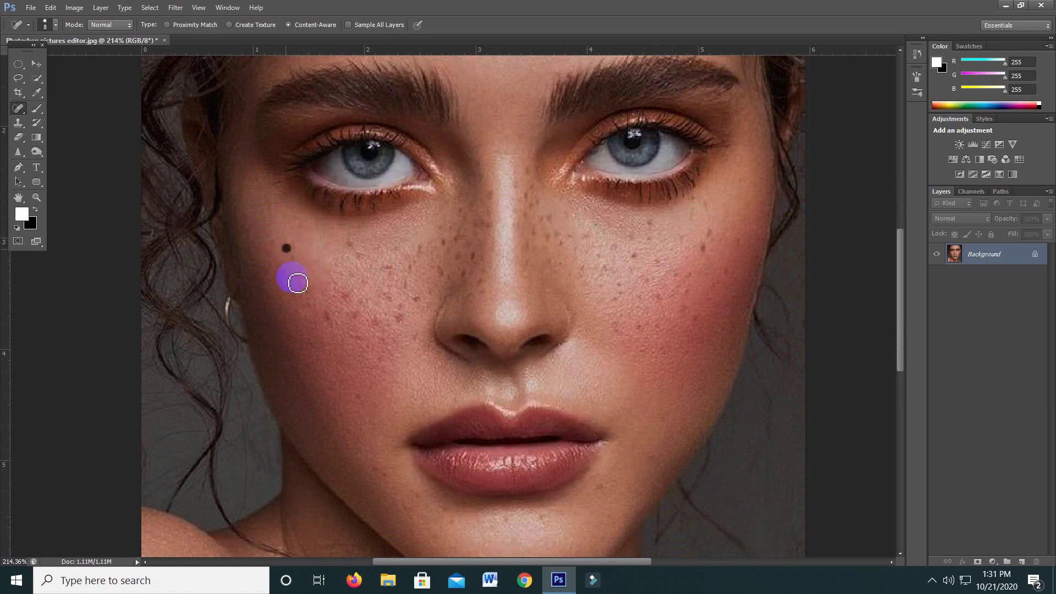
{"action": "left_click", "coordinate": [300, 296]}
{"action": "left_click_drag", "start_coordinate": [312, 299], "coordinate": [331, 322]}
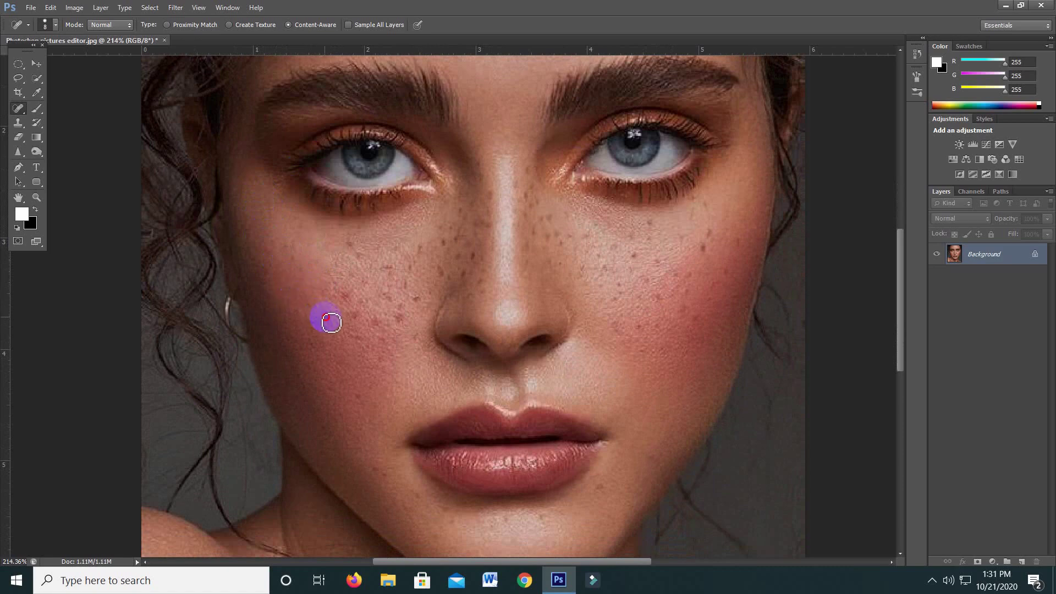
{"action": "left_click", "coordinate": [335, 327]}
{"action": "left_click", "coordinate": [341, 312]}
{"action": "left_click_drag", "start_coordinate": [341, 299], "coordinate": [347, 304]}
{"action": "left_click_drag", "start_coordinate": [351, 246], "coordinate": [377, 250]}
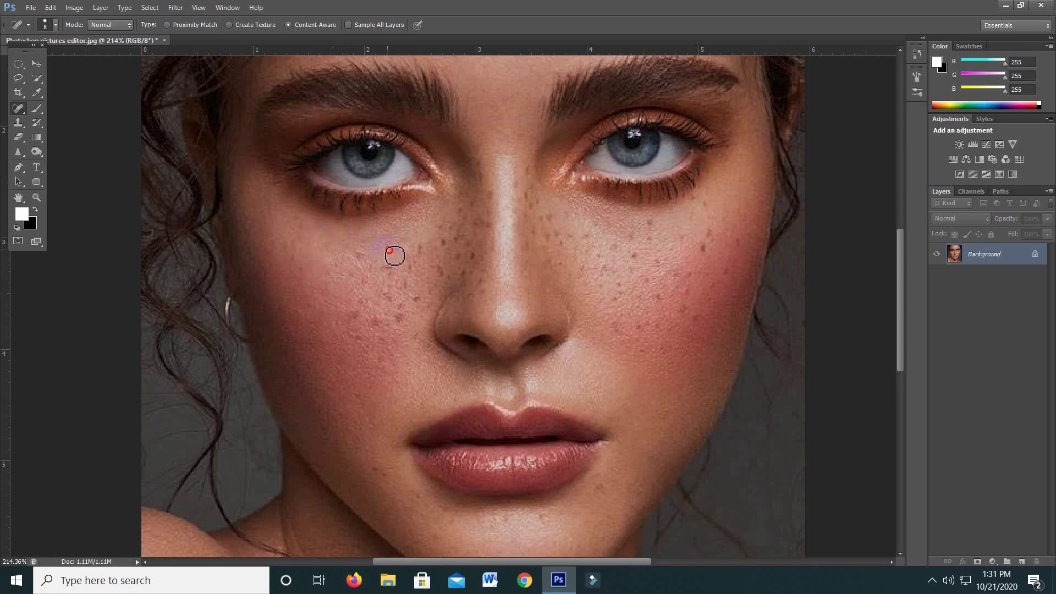
{"action": "left_click", "coordinate": [388, 275]}
{"action": "left_click", "coordinate": [362, 272]}
{"action": "left_click", "coordinate": [351, 276]}
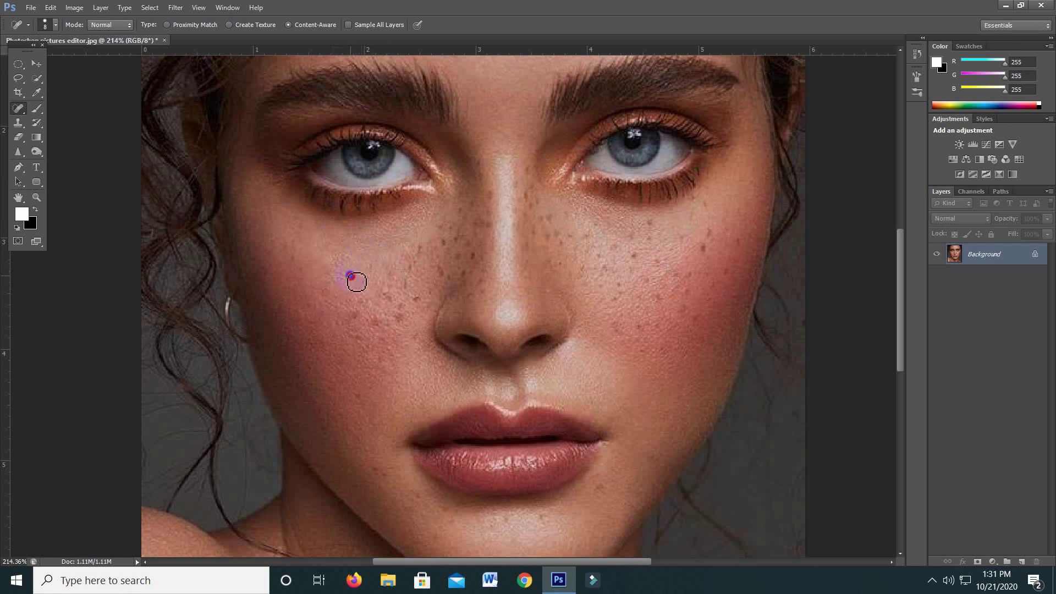
- Clear the remaining small freckles scattered across the left cheek
{"action": "left_click", "coordinate": [354, 312]}
{"action": "left_click", "coordinate": [342, 304]}
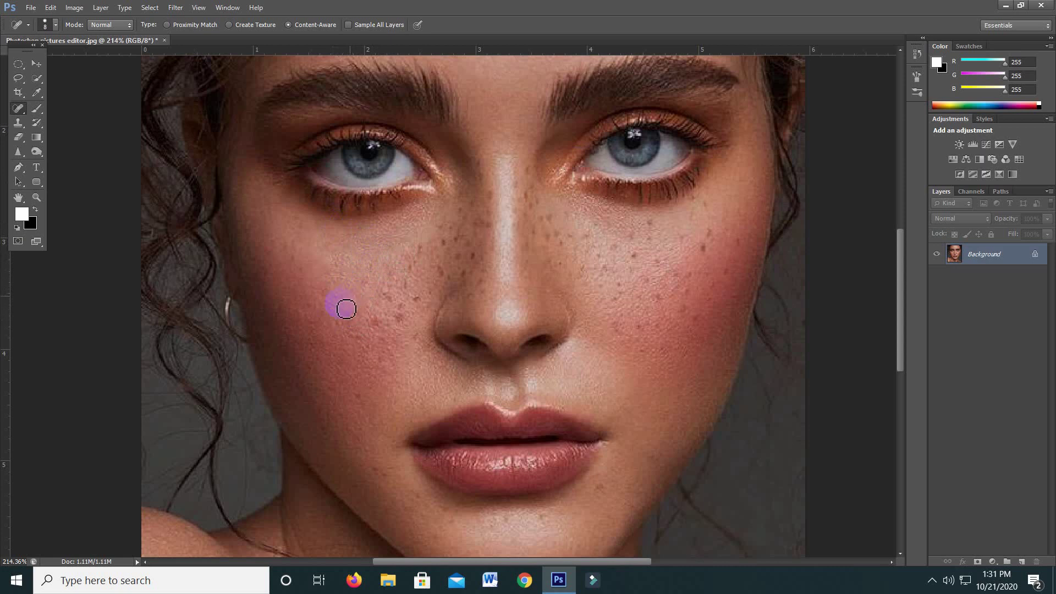
{"action": "left_click", "coordinate": [308, 302]}
{"action": "left_click", "coordinate": [299, 270]}
{"action": "left_click", "coordinate": [288, 245]}
{"action": "left_click", "coordinate": [386, 296]}
{"action": "left_click", "coordinate": [358, 282]}
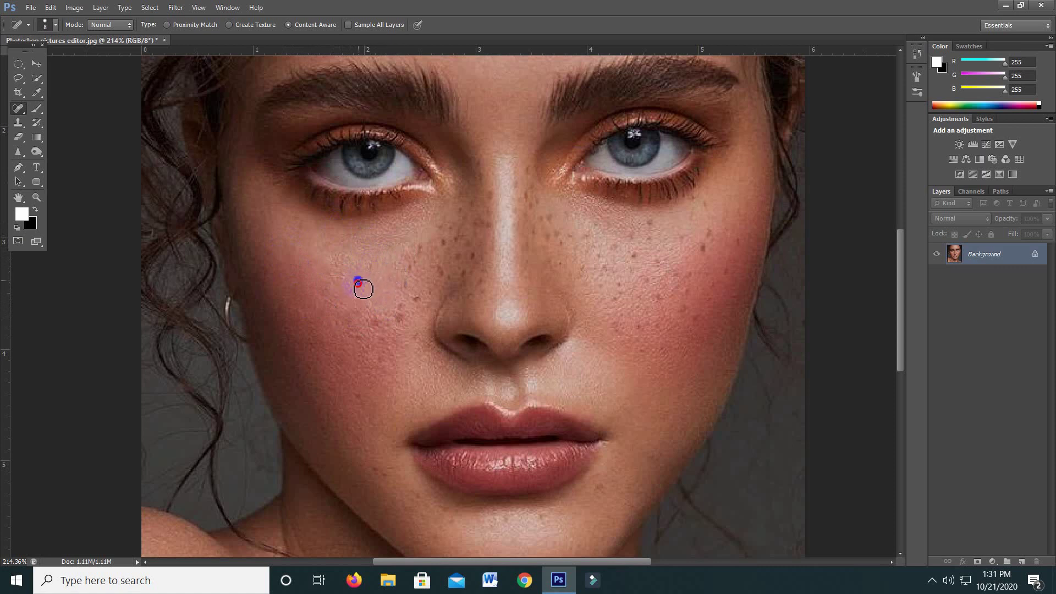
- Heal freckles beside the nose, below the inner eye, and along the nose bridge
{"action": "left_click", "coordinate": [419, 264]}
{"action": "mouse_move", "coordinate": [410, 285]}
{"action": "left_mouse_down"}
{"action": "mouse_move", "coordinate": [419, 300]}
{"action": "mouse_move", "coordinate": [402, 327]}
{"action": "mouse_move", "coordinate": [368, 342]}
{"action": "mouse_move", "coordinate": [352, 324]}
{"action": "mouse_move", "coordinate": [436, 286]}
{"action": "left_mouse_up"}
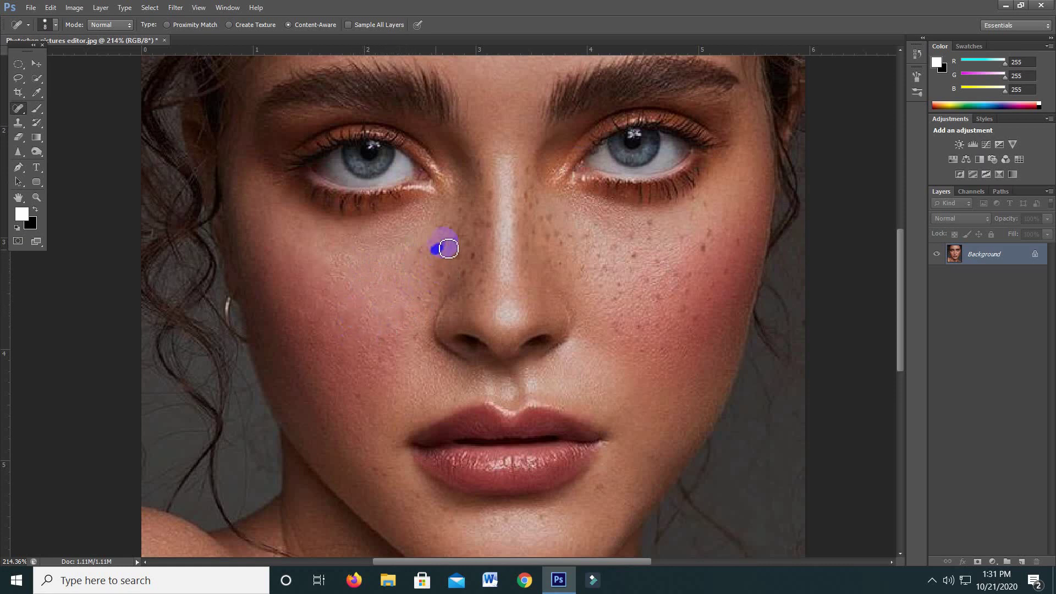
{"action": "left_click_drag", "start_coordinate": [452, 234], "coordinate": [462, 248]}
{"action": "mouse_move", "coordinate": [458, 209]}
{"action": "left_mouse_down"}
{"action": "mouse_move", "coordinate": [472, 226]}
{"action": "mouse_move", "coordinate": [470, 253]}
{"action": "mouse_move", "coordinate": [445, 227]}
{"action": "mouse_move", "coordinate": [492, 203]}
{"action": "mouse_move", "coordinate": [485, 226]}
{"action": "left_mouse_up"}
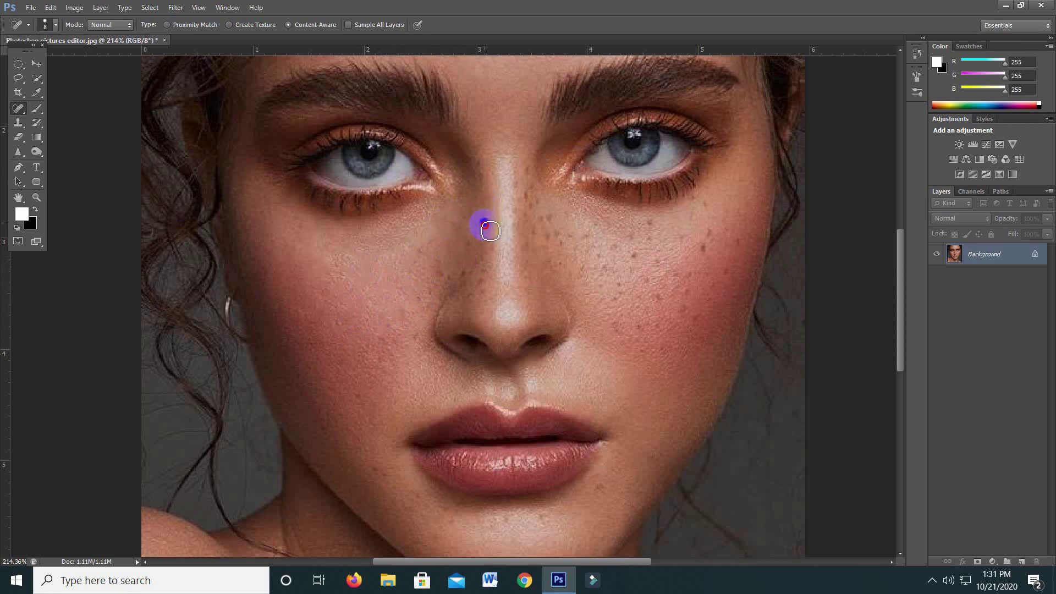
- Heal freckles beside the nose and blemishes on the lower left cheek
{"action": "scroll", "coordinate": [461, 225], "scroll_direction": "down", "scroll_amount": 1}
{"action": "mouse_move", "coordinate": [462, 254]}
{"action": "left_mouse_down"}
{"action": "mouse_move", "coordinate": [472, 265]}
{"action": "mouse_move", "coordinate": [478, 226]}
{"action": "mouse_move", "coordinate": [473, 250]}
{"action": "left_mouse_up"}
{"action": "left_click_drag", "start_coordinate": [452, 254], "coordinate": [434, 245]}
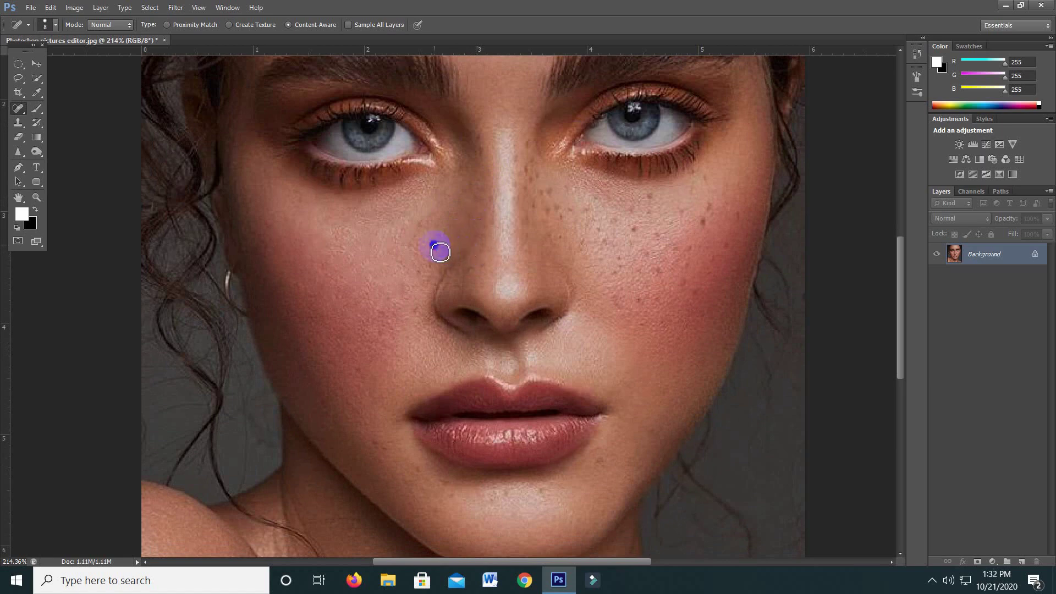
{"action": "left_click", "coordinate": [391, 326]}
{"action": "left_click", "coordinate": [361, 355]}
{"action": "left_click", "coordinate": [342, 341]}
{"action": "left_click", "coordinate": [346, 311]}
{"action": "left_click", "coordinate": [337, 352]}
- Heal spots along the jawline, across the chin, and beside the right mouth corner
{"action": "left_click", "coordinate": [351, 396]}
{"action": "left_click", "coordinate": [363, 411]}
{"action": "left_click", "coordinate": [377, 447]}
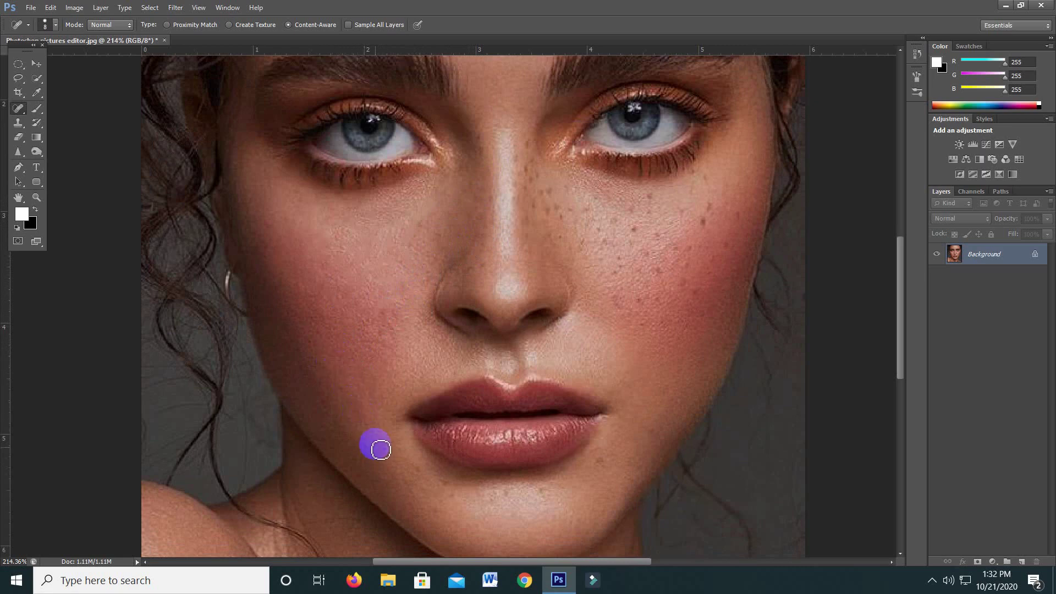
{"action": "left_click", "coordinate": [405, 443]}
{"action": "left_click", "coordinate": [421, 466]}
{"action": "left_click", "coordinate": [444, 481]}
{"action": "left_click", "coordinate": [438, 501]}
{"action": "left_click", "coordinate": [538, 476]}
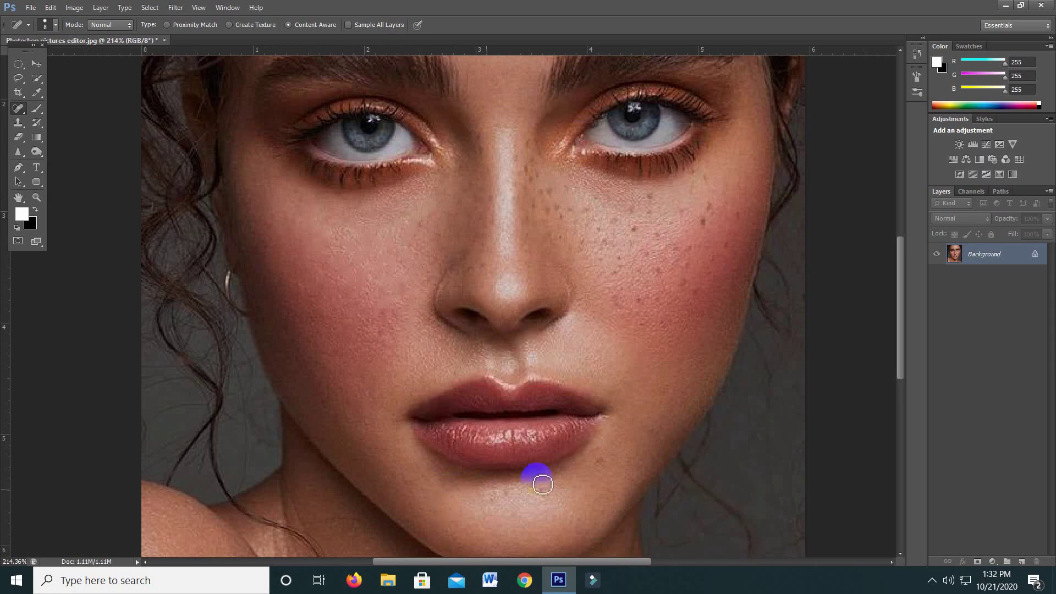
{"action": "left_click", "coordinate": [659, 428]}
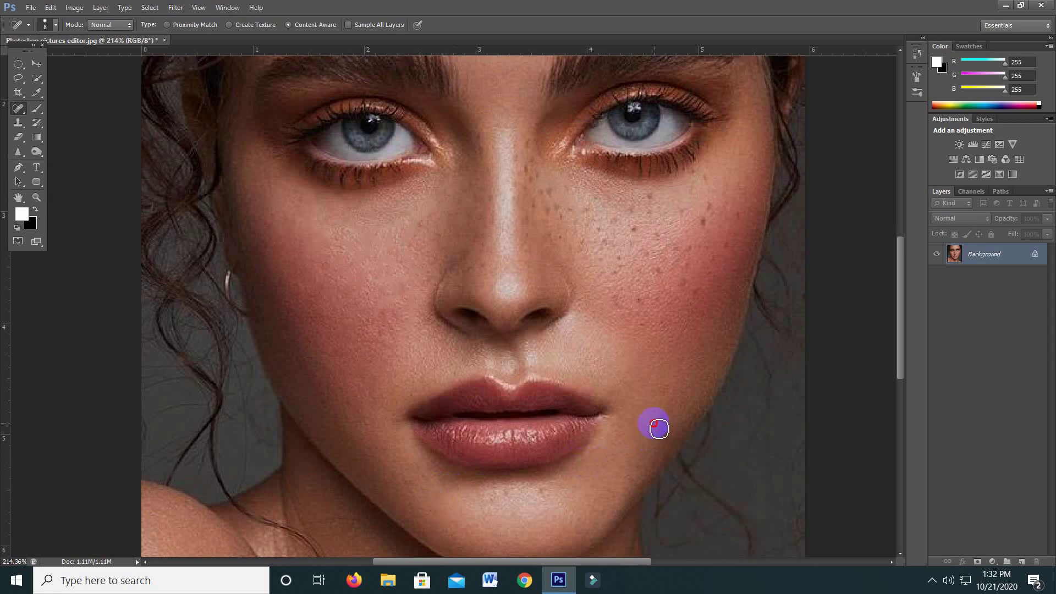
{"action": "scroll", "coordinate": [537, 300], "scroll_direction": "up", "scroll_amount": 3}
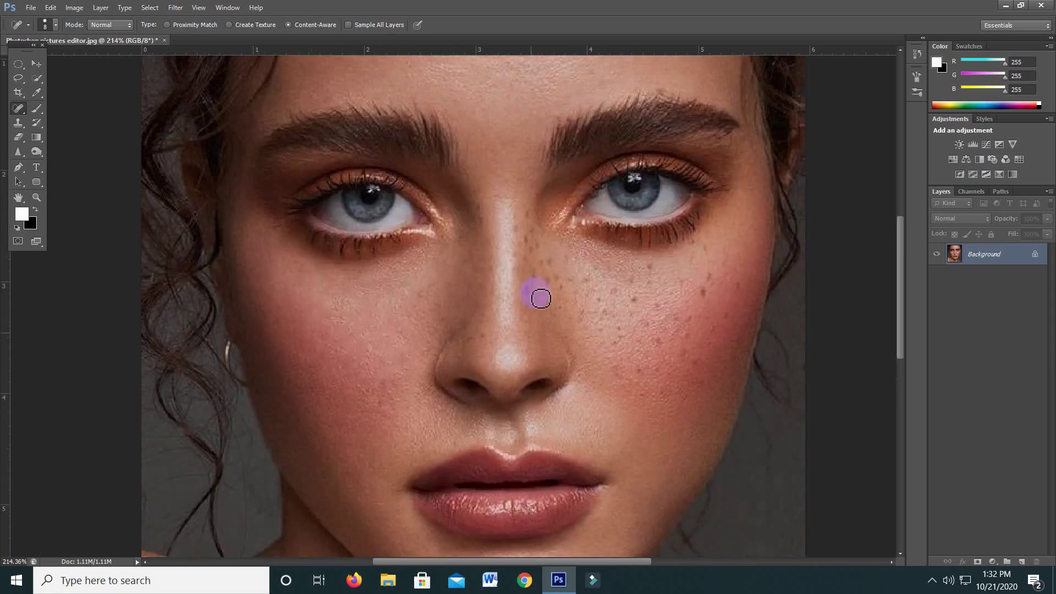
- Spot-heal the nose bridge freckles, upper right cheek freckles and the right-cheek mole
{"action": "left_click", "coordinate": [537, 234]}
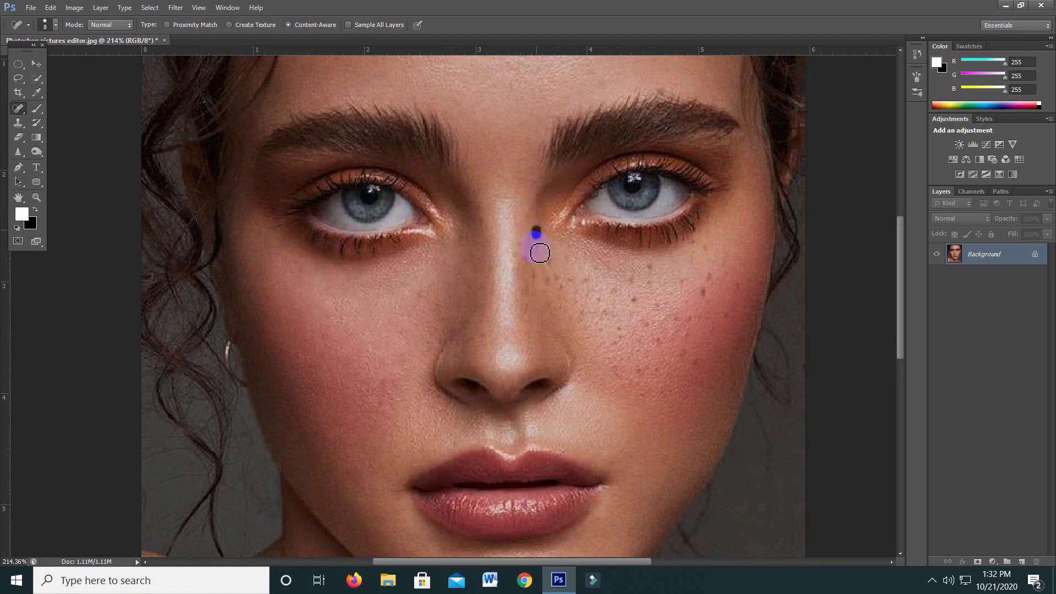
{"action": "left_click", "coordinate": [532, 274]}
{"action": "left_click", "coordinate": [565, 291]}
{"action": "left_click", "coordinate": [563, 255]}
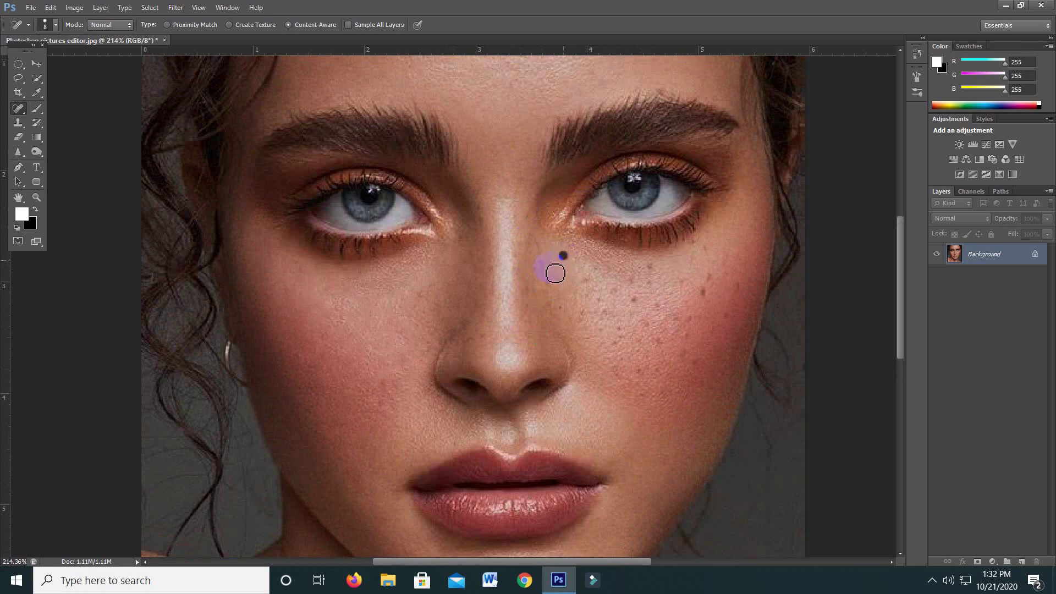
{"action": "left_click", "coordinate": [548, 267]}
{"action": "left_click_drag", "start_coordinate": [556, 302], "coordinate": [547, 272]}
{"action": "left_click_drag", "start_coordinate": [608, 283], "coordinate": [626, 287]}
{"action": "mouse_move", "coordinate": [680, 281]}
{"action": "left_mouse_down"}
{"action": "mouse_move", "coordinate": [703, 295]}
{"action": "mouse_move", "coordinate": [712, 283]}
{"action": "mouse_move", "coordinate": [738, 290]}
{"action": "mouse_move", "coordinate": [728, 328]}
{"action": "mouse_move", "coordinate": [702, 360]}
{"action": "mouse_move", "coordinate": [691, 318]}
{"action": "mouse_move", "coordinate": [705, 298]}
{"action": "mouse_move", "coordinate": [686, 306]}
{"action": "left_mouse_up"}
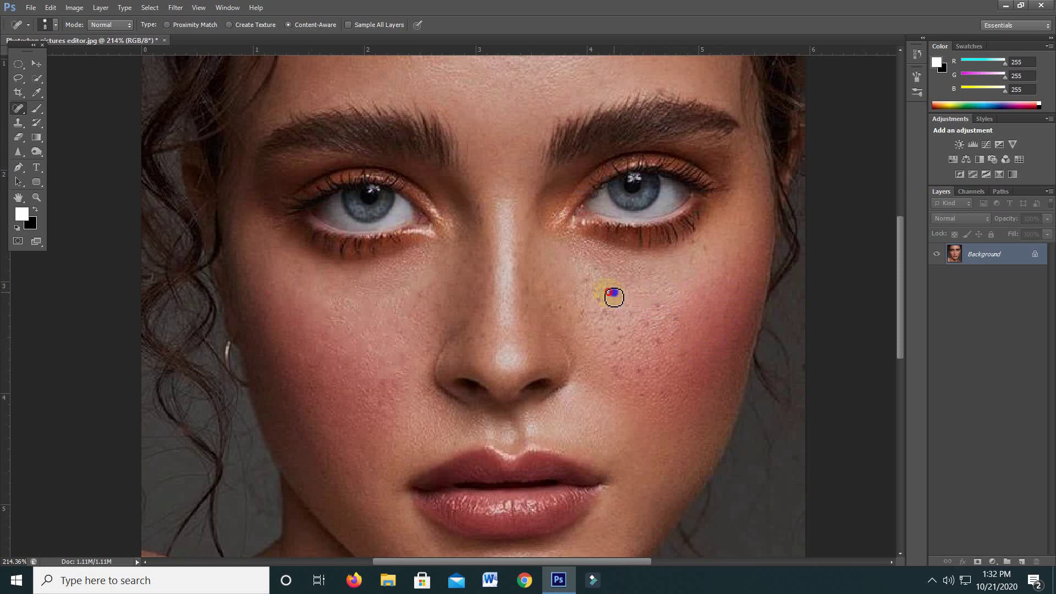
- Heal the remaining freckles along the nose side and lower right cheek
{"action": "mouse_move", "coordinate": [586, 321]}
{"action": "left_mouse_down"}
{"action": "mouse_move", "coordinate": [533, 308]}
{"action": "mouse_move", "coordinate": [596, 307]}
{"action": "left_mouse_up"}
{"action": "mouse_move", "coordinate": [619, 306]}
{"action": "left_mouse_down"}
{"action": "mouse_move", "coordinate": [666, 337]}
{"action": "mouse_move", "coordinate": [654, 333]}
{"action": "left_mouse_up"}
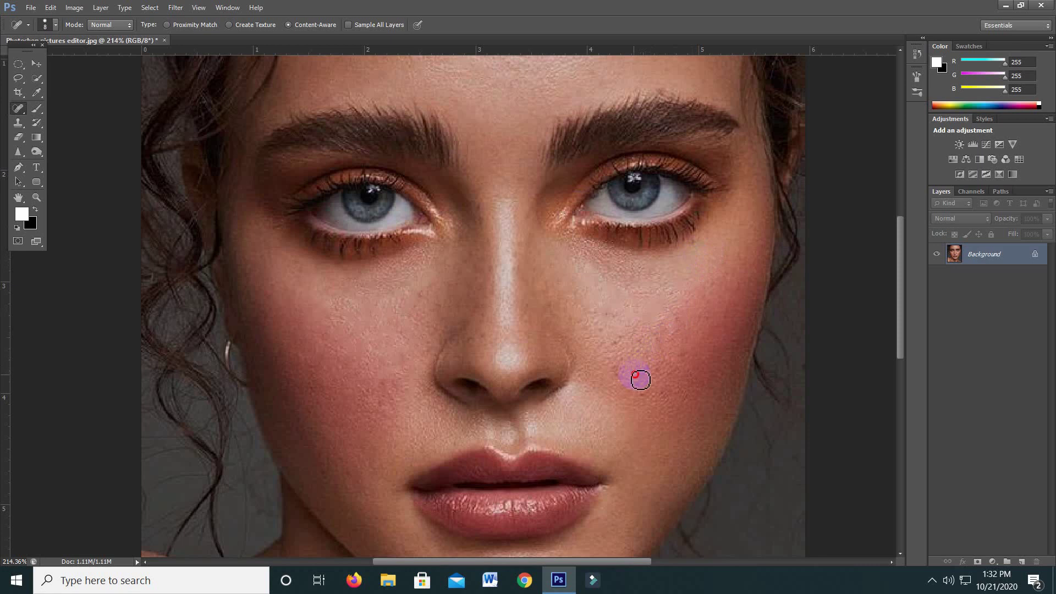
{"action": "mouse_move", "coordinate": [649, 376]}
{"action": "left_mouse_down"}
{"action": "mouse_move", "coordinate": [647, 397]}
{"action": "mouse_move", "coordinate": [628, 378]}
{"action": "left_mouse_up"}
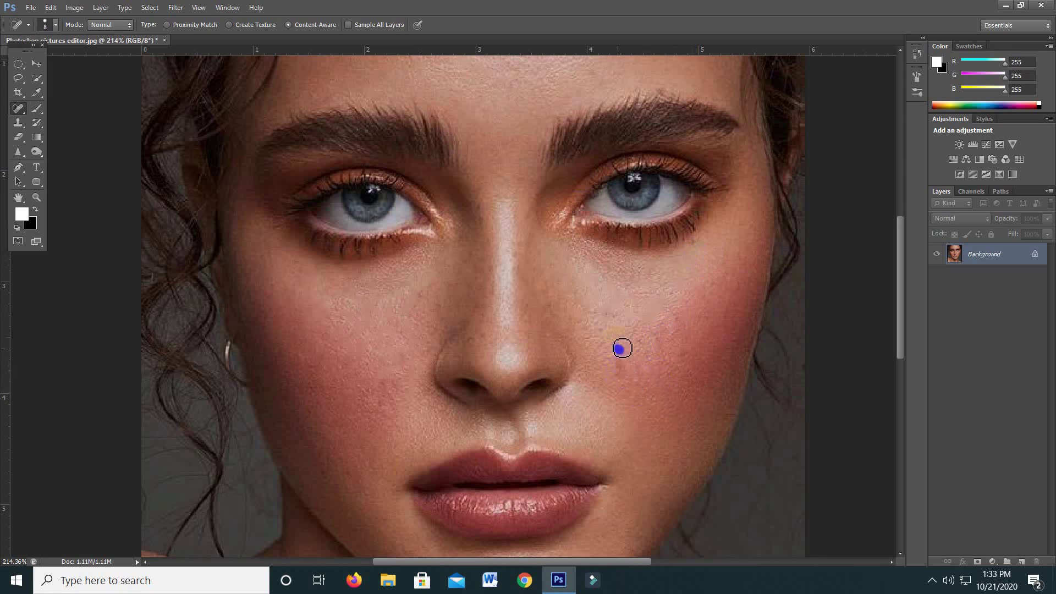
{"action": "left_click", "coordinate": [647, 346]}
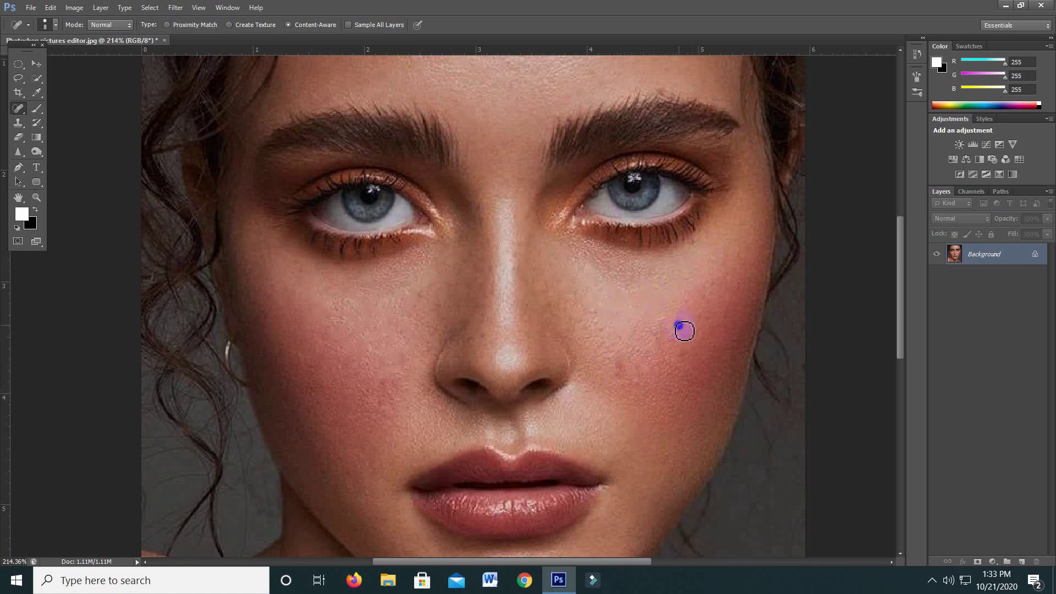
{"action": "mouse_move", "coordinate": [684, 330]}
{"action": "left_mouse_down"}
{"action": "mouse_move", "coordinate": [681, 341]}
{"action": "mouse_move", "coordinate": [676, 333]}
{"action": "left_mouse_up"}
{"action": "left_click", "coordinate": [625, 370]}
{"action": "left_click_drag", "start_coordinate": [622, 378], "coordinate": [618, 360]}
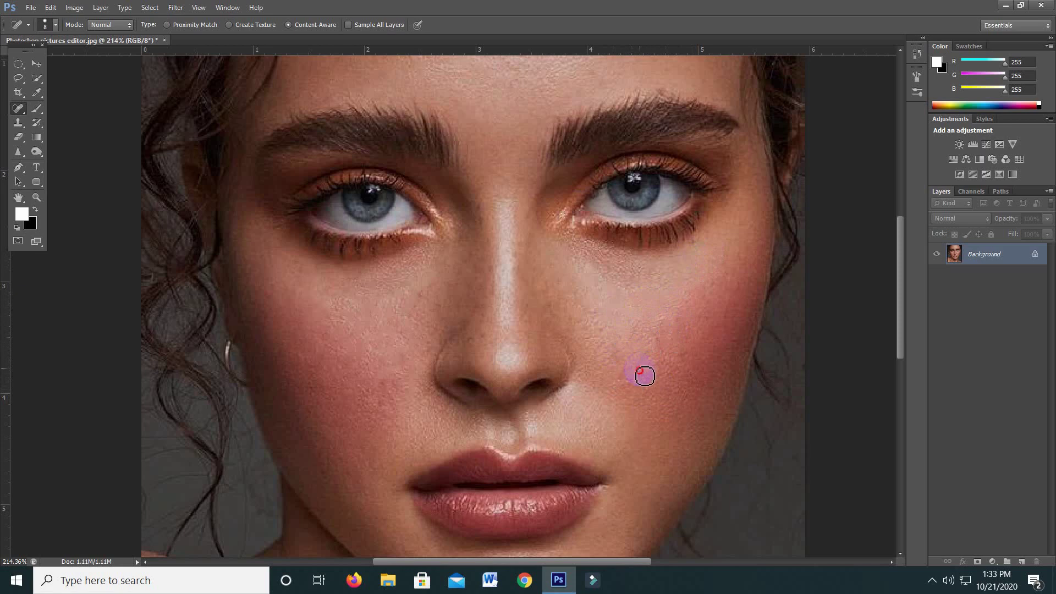
- Heal spots above the upper lip, on the eyebrow, beside the nostril, lower lip and chin
{"action": "scroll", "coordinate": [600, 361], "scroll_direction": "down", "scroll_amount": 2}
{"action": "left_click", "coordinate": [511, 337]}
{"action": "scroll", "coordinate": [503, 344], "scroll_direction": "down", "scroll_amount": 3}
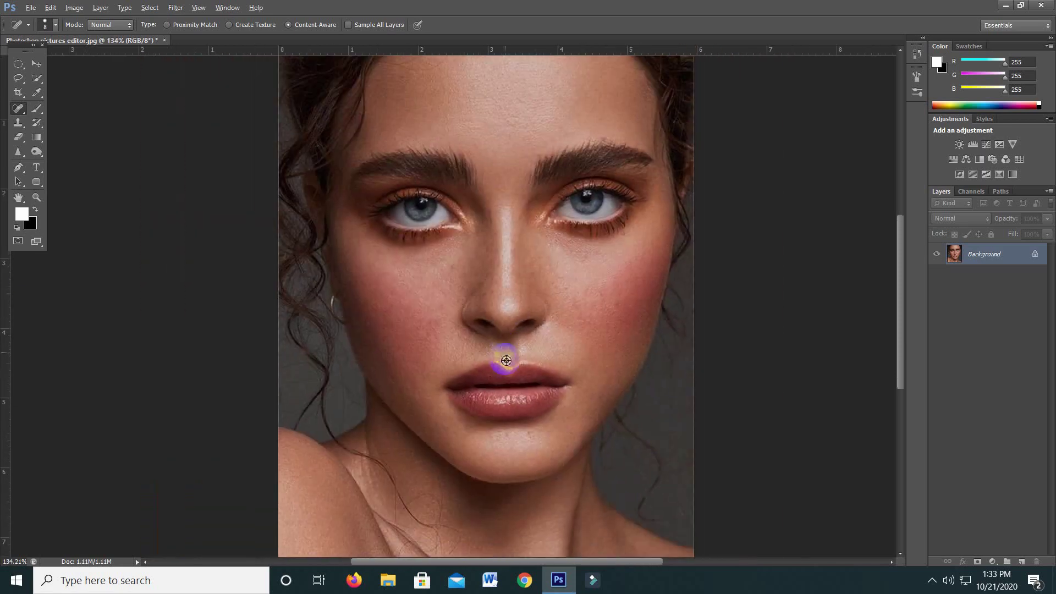
{"action": "scroll", "coordinate": [539, 195], "scroll_direction": "down", "scroll_amount": 2}
{"action": "scroll", "coordinate": [573, 99], "scroll_direction": "up", "scroll_amount": 2}
{"action": "scroll", "coordinate": [580, 176], "scroll_direction": "up", "scroll_amount": 1}
{"action": "left_click", "coordinate": [566, 187]}
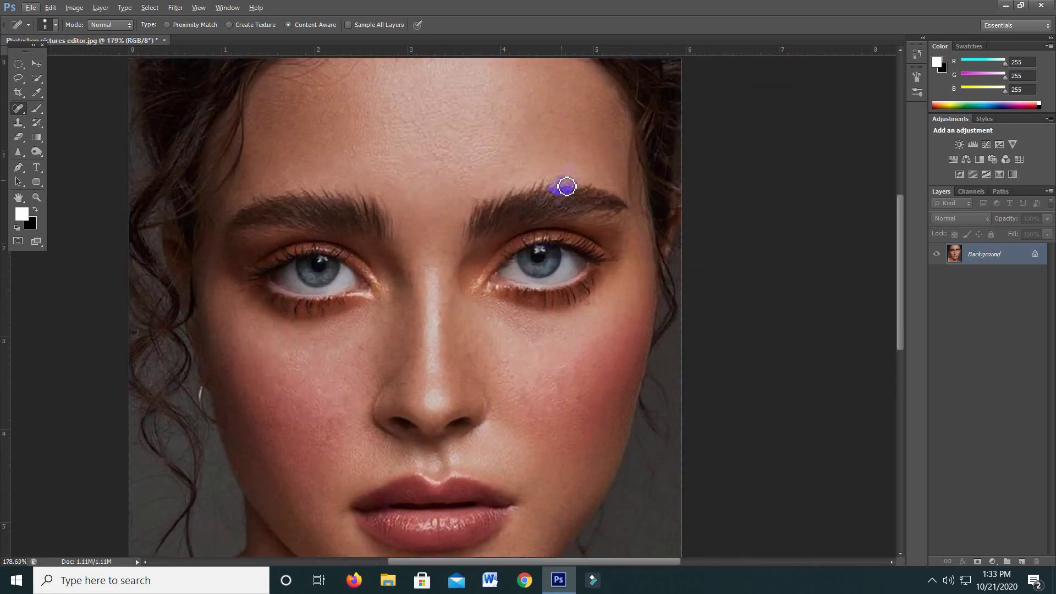
{"action": "scroll", "coordinate": [478, 231], "scroll_direction": "down", "scroll_amount": 3}
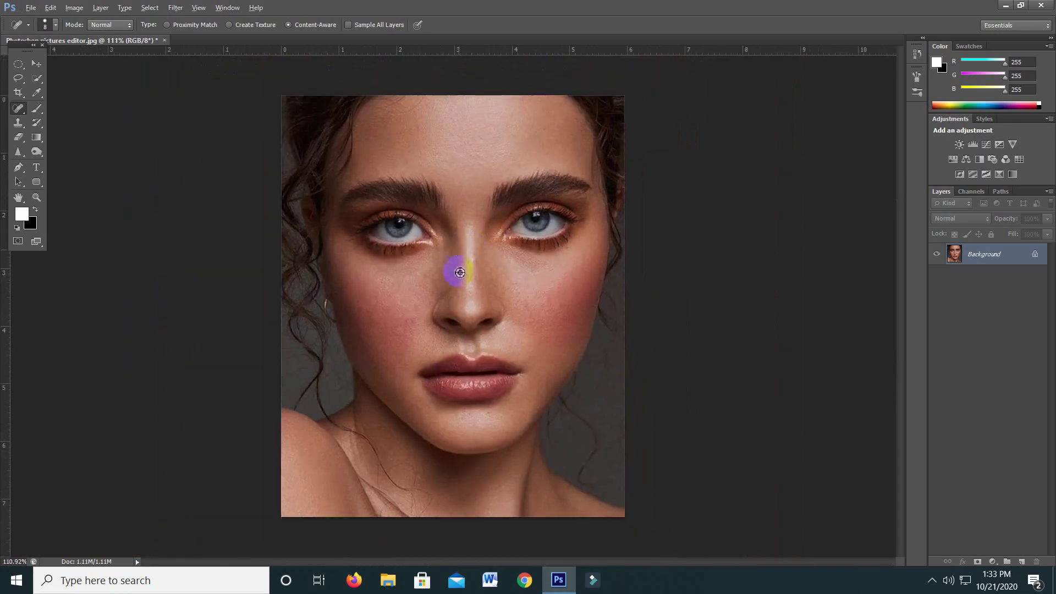
{"action": "left_click", "coordinate": [445, 306]}
{"action": "scroll", "coordinate": [503, 267], "scroll_direction": "up", "scroll_amount": 2}
{"action": "scroll", "coordinate": [499, 274], "scroll_direction": "up", "scroll_amount": 2}
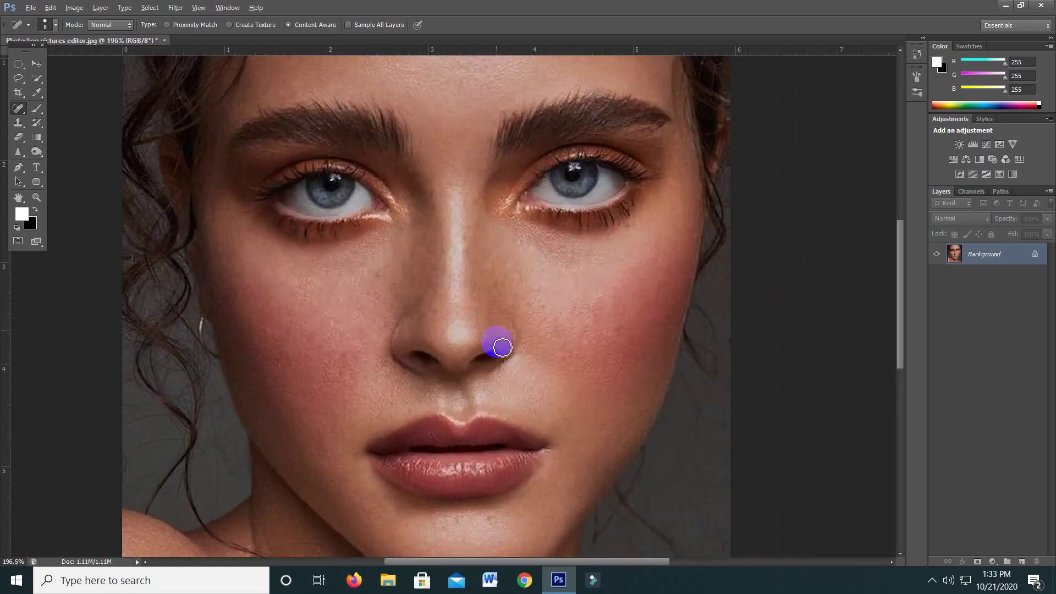
{"action": "scroll", "coordinate": [499, 346], "scroll_direction": "down", "scroll_amount": 1}
{"action": "left_click", "coordinate": [488, 428]}
{"action": "left_click", "coordinate": [489, 478]}
{"action": "left_click", "coordinate": [477, 468]}
- Heal spots at the lip corner, cheek, along the nose and under the right eye
{"action": "left_click", "coordinate": [364, 412]}
{"action": "left_click", "coordinate": [344, 372]}
{"action": "left_click", "coordinate": [405, 278]}
{"action": "left_click", "coordinate": [421, 262]}
{"action": "left_click", "coordinate": [443, 239]}
{"action": "left_click", "coordinate": [434, 151]}
{"action": "left_click", "coordinate": [434, 156]}
{"action": "left_click", "coordinate": [447, 176]}
{"action": "left_click", "coordinate": [403, 255]}
{"action": "left_click", "coordinate": [428, 281]}
{"action": "scroll", "coordinate": [574, 261], "scroll_direction": "up", "scroll_amount": 1}
{"action": "left_click", "coordinate": [649, 267]}
{"action": "left_click", "coordinate": [646, 213]}
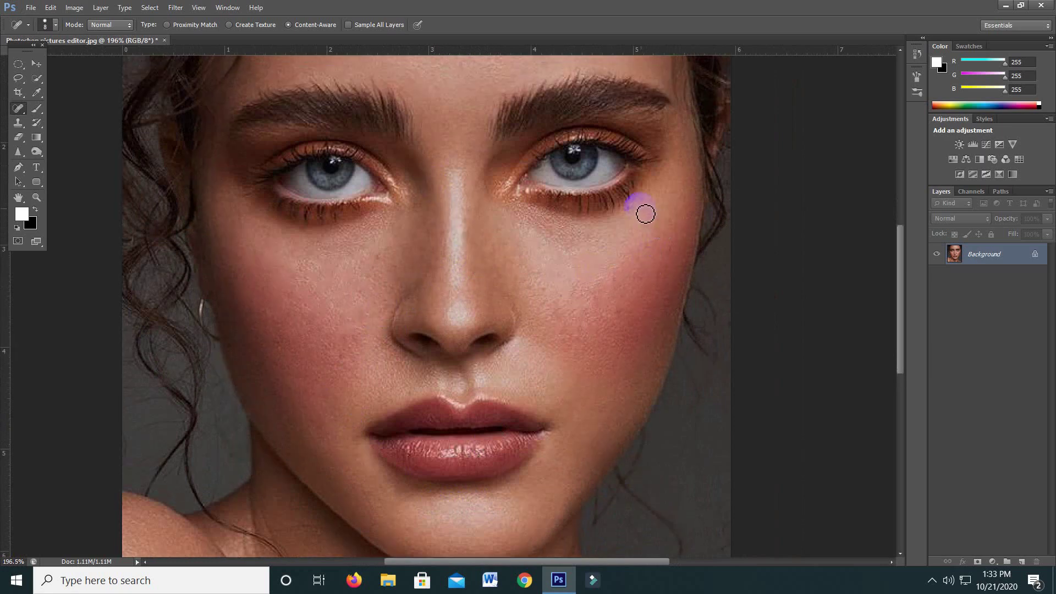
{"action": "left_click", "coordinate": [627, 297]}
- Heal spots on the forehead, under the left eye, beside the nostril and on the lip
{"action": "scroll", "coordinate": [568, 325], "scroll_direction": "up", "scroll_amount": 2}
{"action": "scroll", "coordinate": [522, 275], "scroll_direction": "up", "scroll_amount": 3}
{"action": "left_click", "coordinate": [496, 227]}
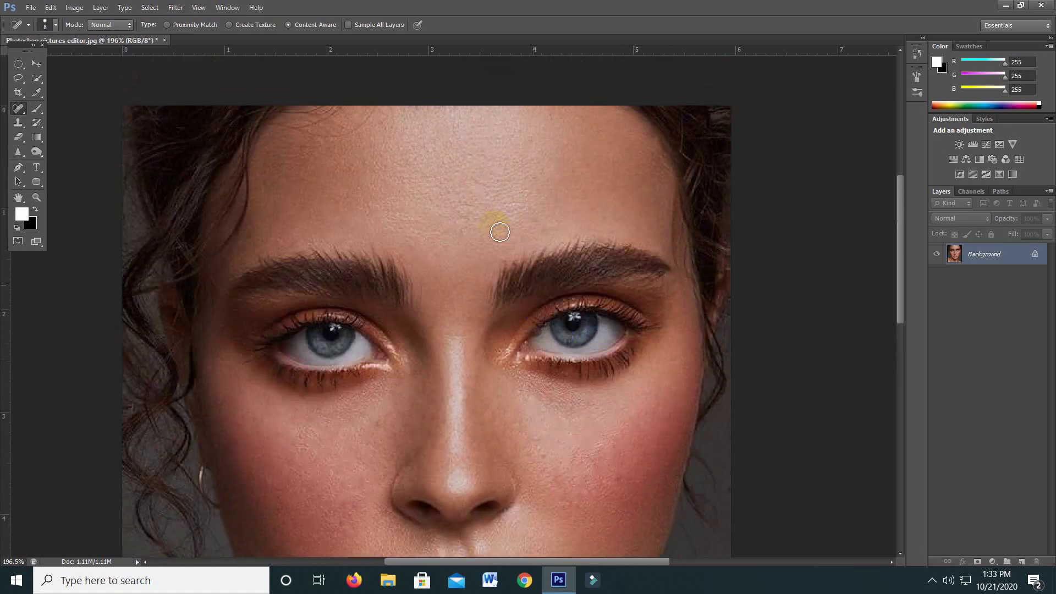
{"action": "scroll", "coordinate": [523, 272], "scroll_direction": "down", "scroll_amount": 1}
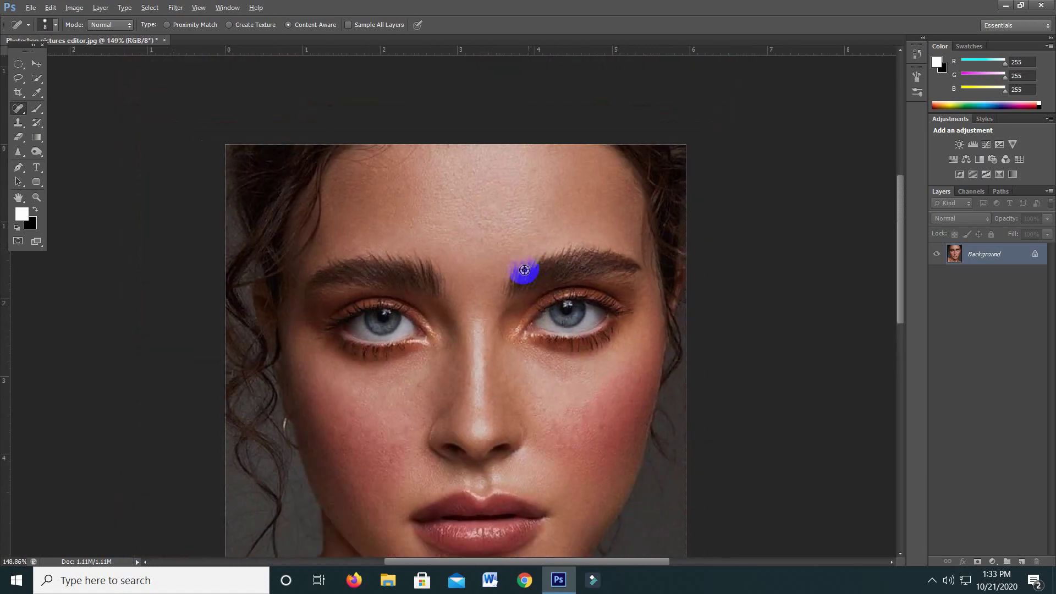
{"action": "scroll", "coordinate": [517, 275], "scroll_direction": "down", "scroll_amount": 1}
{"action": "scroll", "coordinate": [514, 275], "scroll_direction": "down", "scroll_amount": 1}
{"action": "left_click", "coordinate": [387, 250]}
{"action": "left_click", "coordinate": [423, 242]}
{"action": "left_click", "coordinate": [394, 355]}
{"action": "left_click", "coordinate": [422, 322]}
{"action": "left_click", "coordinate": [486, 220]}
{"action": "left_click", "coordinate": [374, 135]}
{"action": "left_click", "coordinate": [603, 236]}
{"action": "left_click", "coordinate": [506, 378]}
- Heal the last spots on the nose, brows, inner right eye and around the left eye
{"action": "left_click", "coordinate": [384, 248]}
{"action": "left_click", "coordinate": [460, 276]}
{"action": "left_click", "coordinate": [481, 241]}
{"action": "left_click", "coordinate": [532, 211]}
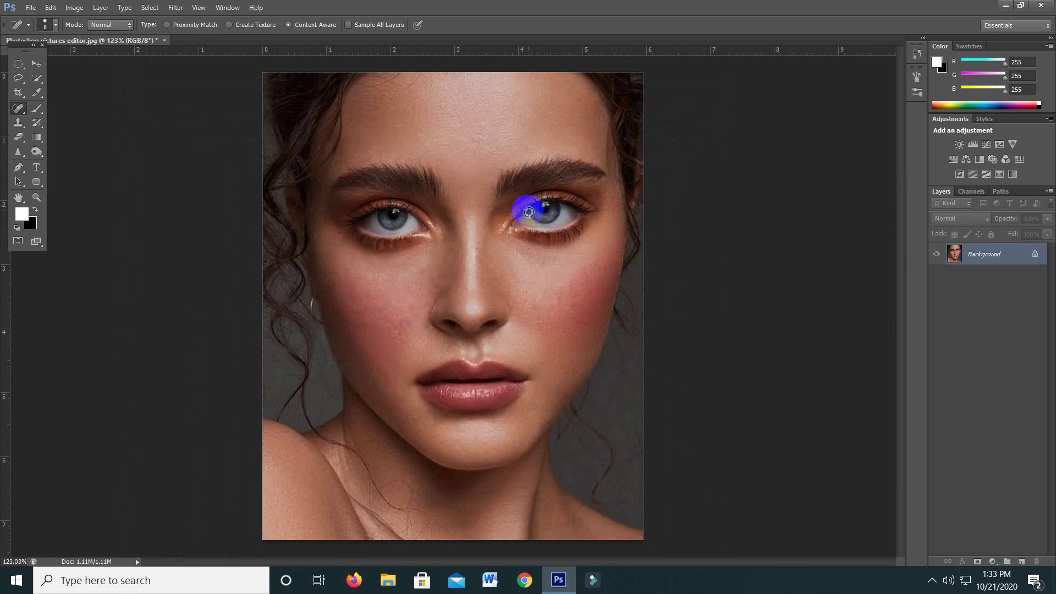
{"action": "scroll", "coordinate": [490, 266], "scroll_direction": "up", "scroll_amount": 1}
{"action": "scroll", "coordinate": [440, 286], "scroll_direction": "up", "scroll_amount": 1}
{"action": "left_click", "coordinate": [436, 288]}
{"action": "left_click", "coordinate": [501, 237]}
{"action": "left_click", "coordinate": [518, 196]}
{"action": "left_click", "coordinate": [277, 293]}
{"action": "left_click", "coordinate": [238, 214]}
{"action": "left_click", "coordinate": [311, 216]}
{"action": "left_click", "coordinate": [379, 200]}
{"action": "left_click", "coordinate": [10, 134]}
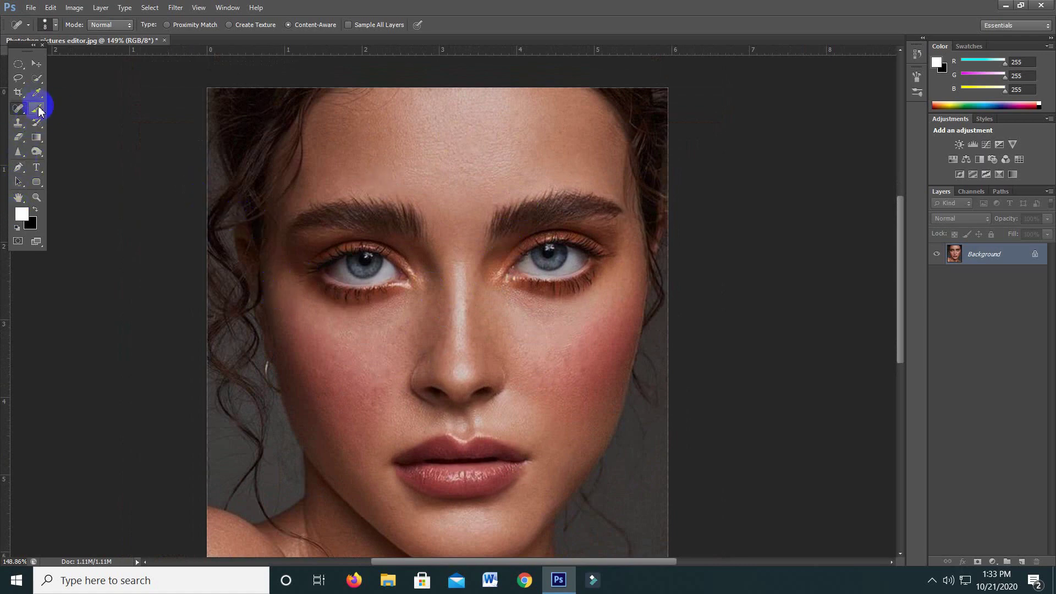
- Set up the Brush tool with white paint at 22% opacity
{"action": "left_click", "coordinate": [36, 108]}
{"action": "left_click", "coordinate": [21, 214]}
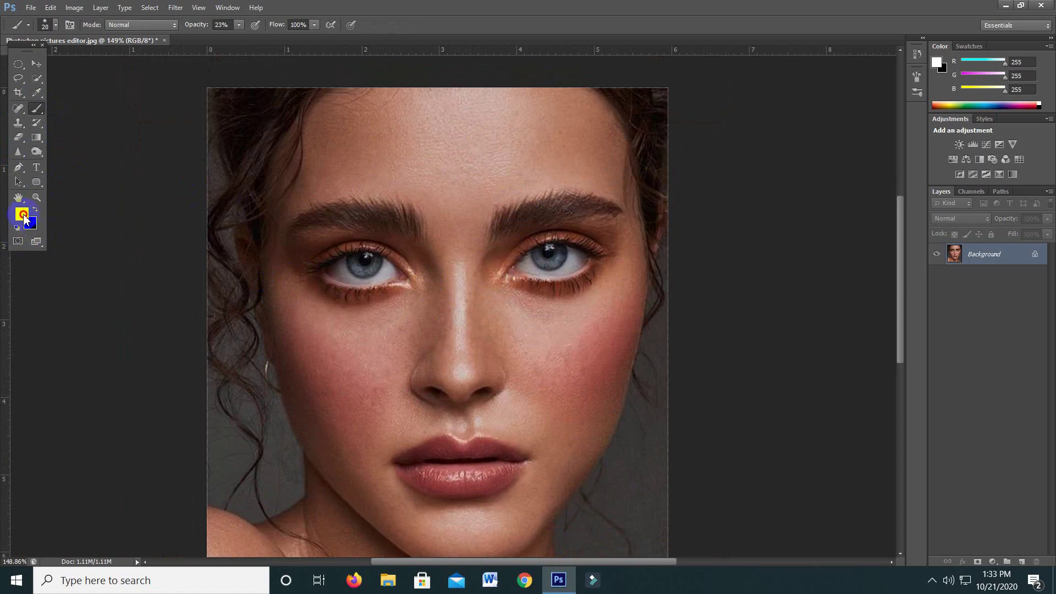
{"action": "left_click_drag", "start_coordinate": [571, 81], "coordinate": [556, 72]}
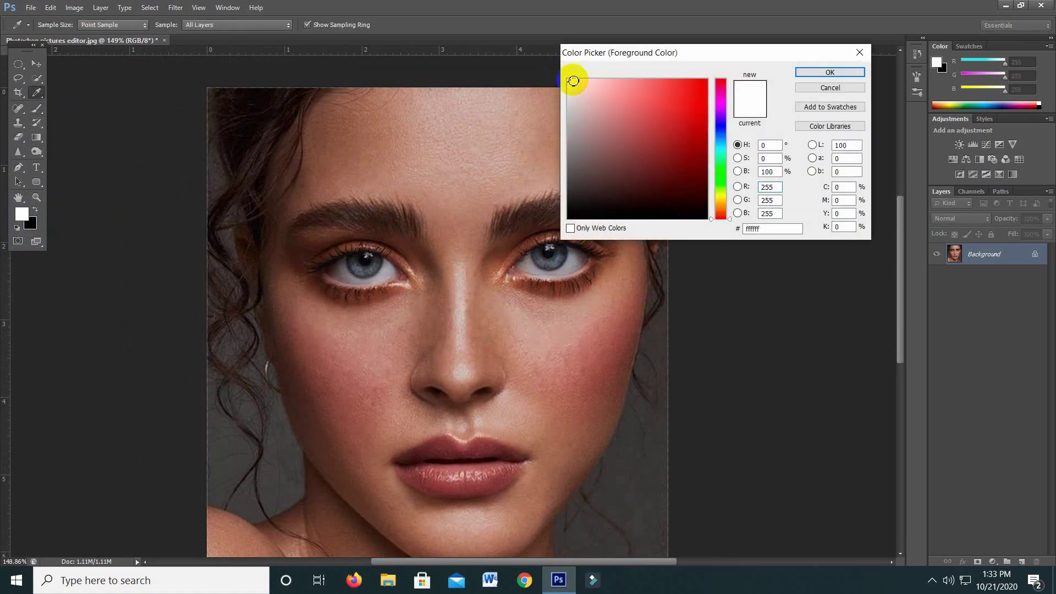
{"action": "left_click", "coordinate": [812, 72]}
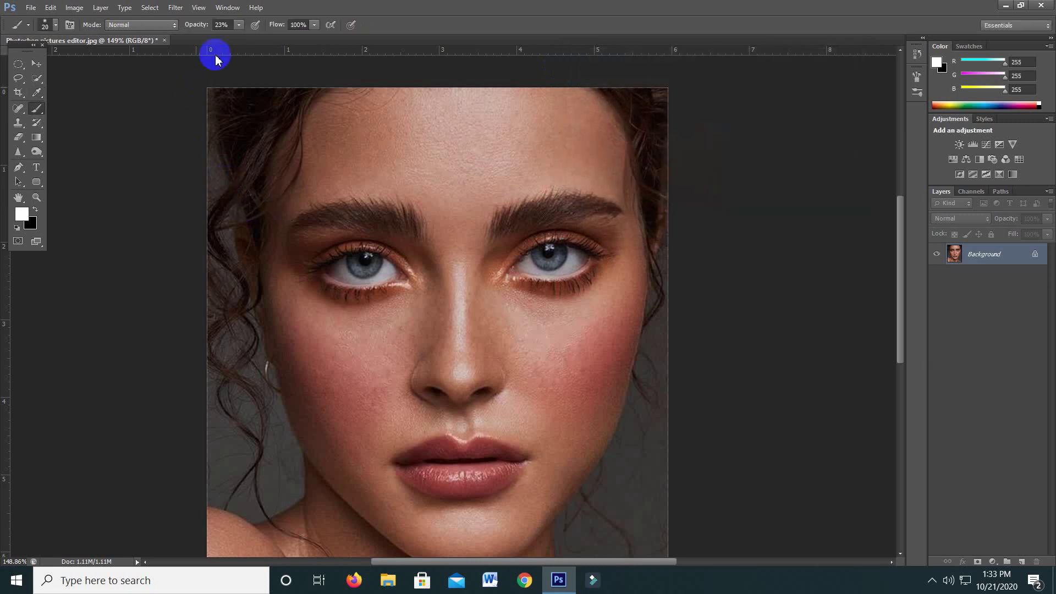
{"action": "left_click", "coordinate": [238, 25]}
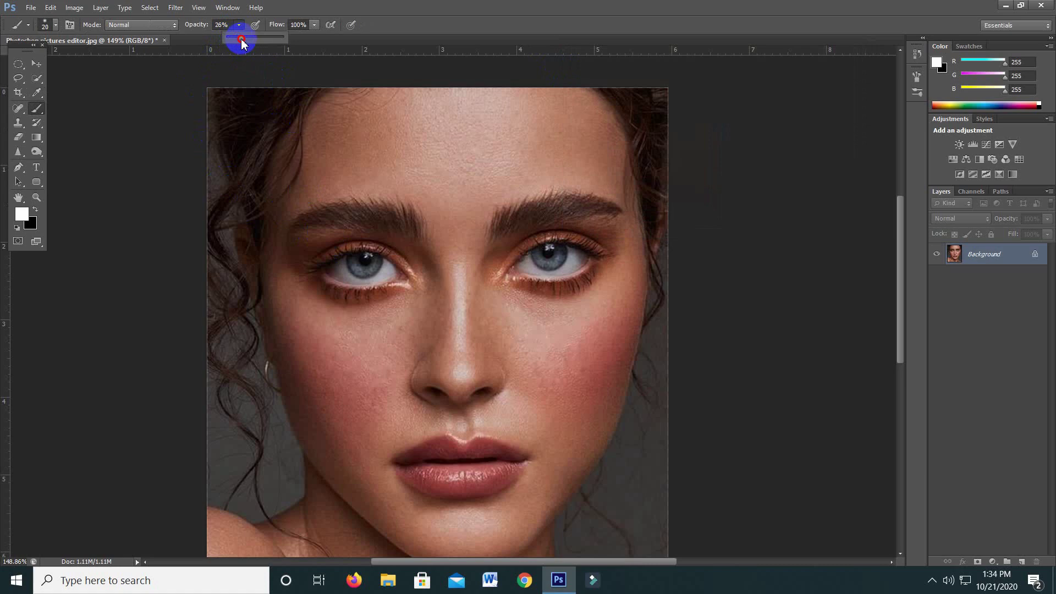
- Lighten the skin under the left eye and brighten the left eye white with a smaller brush
{"action": "left_click_drag", "start_coordinate": [313, 297], "coordinate": [375, 292]}
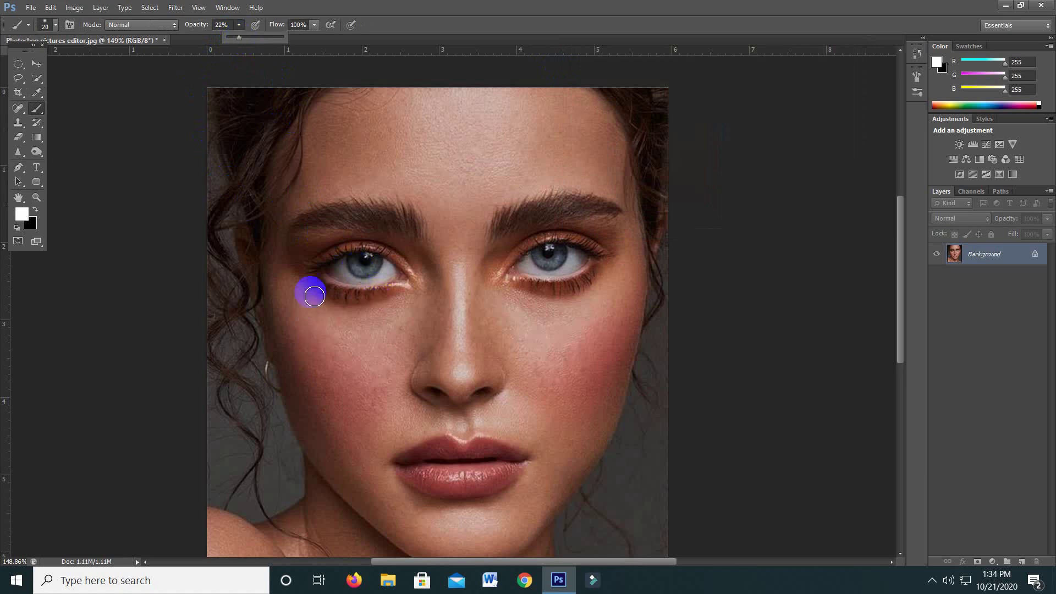
{"action": "scroll", "coordinate": [375, 292], "scroll_direction": "up", "scroll_amount": 2}
{"action": "scroll", "coordinate": [375, 292], "scroll_direction": "up", "scroll_amount": 3}
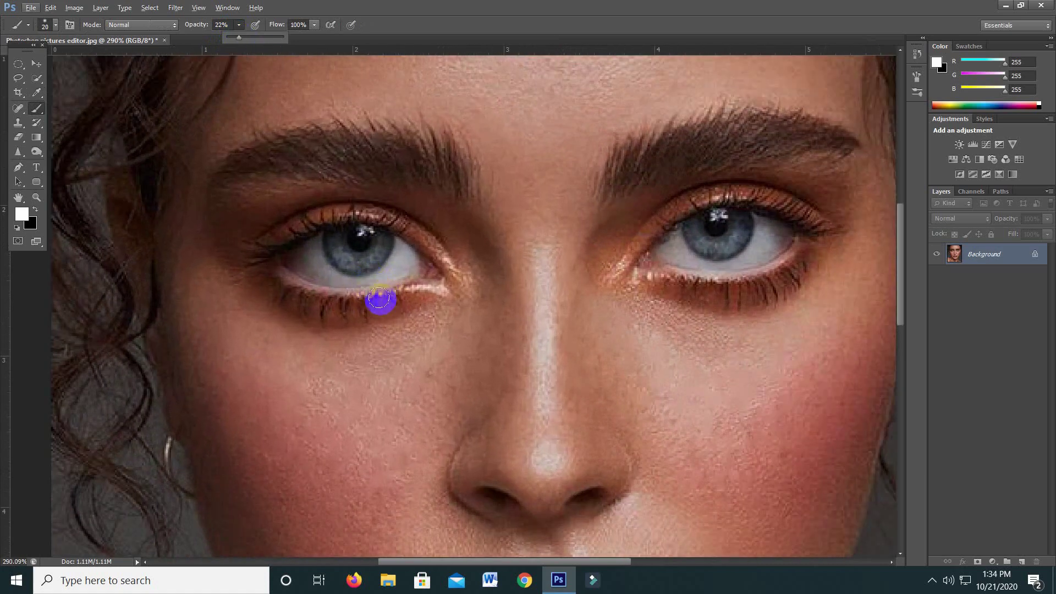
{"action": "left_click_drag", "start_coordinate": [353, 303], "coordinate": [407, 247]}
{"action": "key", "text": "bracketleft"}
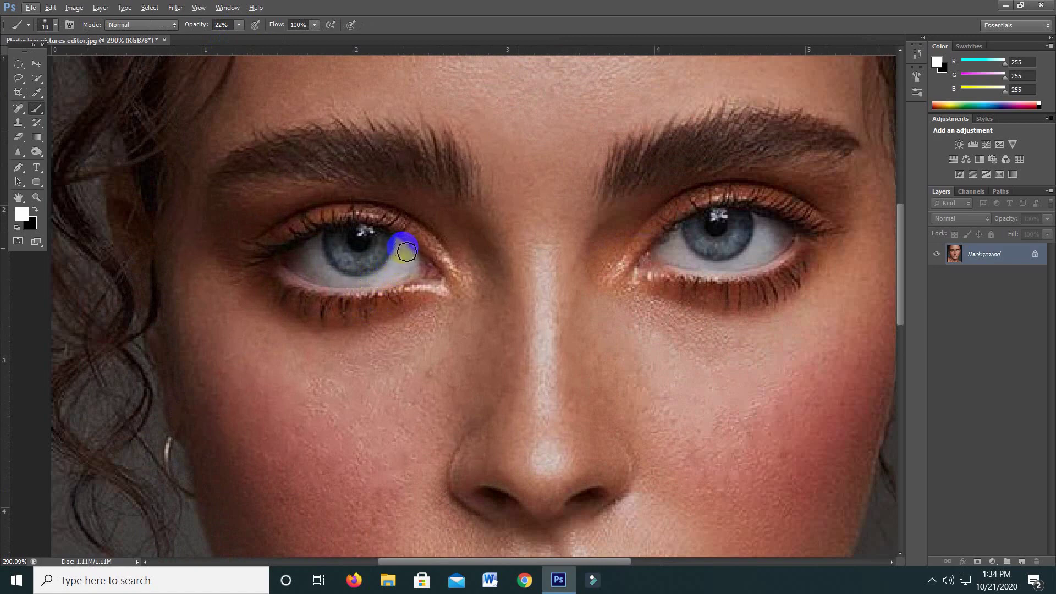
{"action": "mouse_move", "coordinate": [403, 251]}
{"action": "left_mouse_down"}
{"action": "mouse_move", "coordinate": [354, 275]}
{"action": "mouse_move", "coordinate": [328, 269]}
{"action": "mouse_move", "coordinate": [314, 248]}
{"action": "mouse_move", "coordinate": [293, 262]}
{"action": "mouse_move", "coordinate": [313, 276]}
{"action": "mouse_move", "coordinate": [307, 247]}
{"action": "mouse_move", "coordinate": [294, 271]}
{"action": "mouse_move", "coordinate": [389, 271]}
{"action": "mouse_move", "coordinate": [407, 237]}
{"action": "mouse_move", "coordinate": [397, 275]}
{"action": "mouse_move", "coordinate": [370, 281]}
{"action": "mouse_move", "coordinate": [323, 266]}
{"action": "mouse_move", "coordinate": [314, 238]}
{"action": "mouse_move", "coordinate": [279, 264]}
{"action": "mouse_move", "coordinate": [314, 243]}
{"action": "mouse_move", "coordinate": [289, 258]}
{"action": "left_mouse_up"}
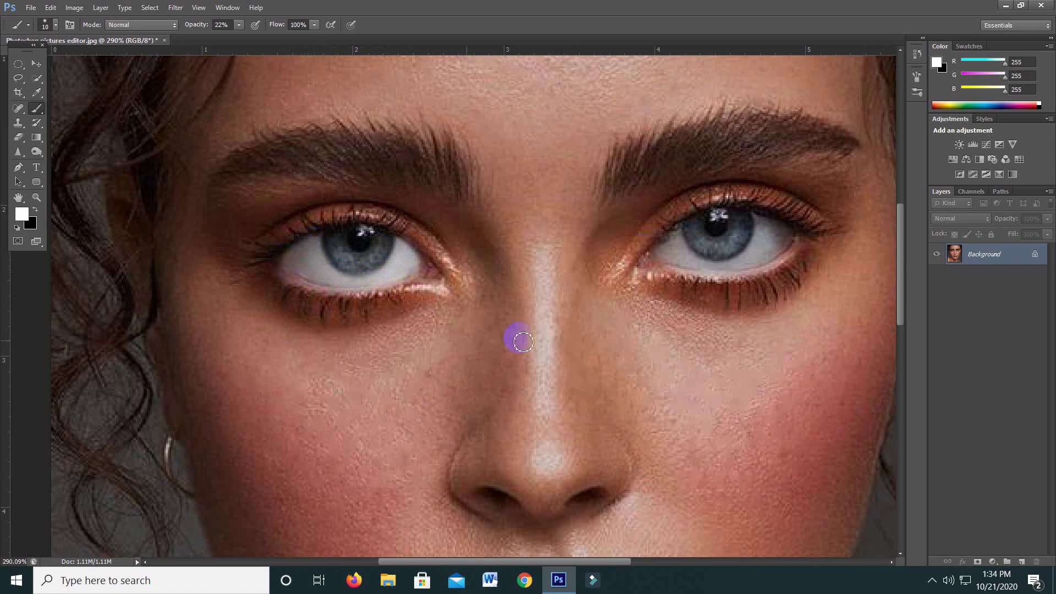
- Brighten the white of the right eye from the inner edge to the corner
{"action": "mouse_move", "coordinate": [644, 242]}
{"action": "left_mouse_down"}
{"action": "mouse_move", "coordinate": [684, 245]}
{"action": "mouse_move", "coordinate": [660, 237]}
{"action": "mouse_move", "coordinate": [672, 258]}
{"action": "mouse_move", "coordinate": [683, 254]}
{"action": "left_mouse_up"}
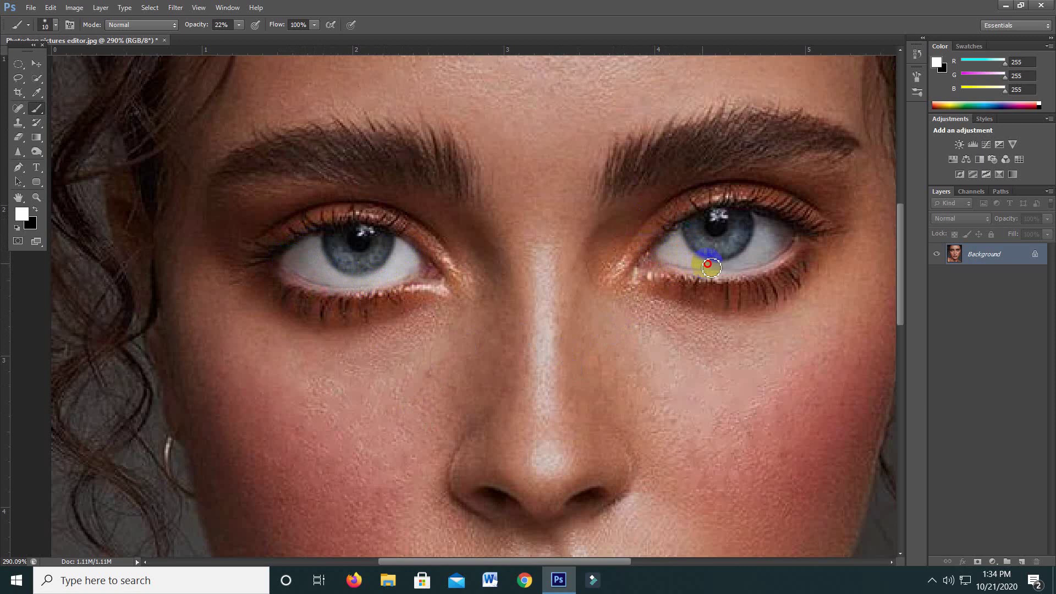
{"action": "mouse_move", "coordinate": [740, 266]}
{"action": "left_mouse_down"}
{"action": "mouse_move", "coordinate": [784, 247]}
{"action": "mouse_move", "coordinate": [778, 228]}
{"action": "mouse_move", "coordinate": [759, 226]}
{"action": "mouse_move", "coordinate": [739, 242]}
{"action": "mouse_move", "coordinate": [781, 240]}
{"action": "mouse_move", "coordinate": [773, 224]}
{"action": "mouse_move", "coordinate": [770, 252]}
{"action": "mouse_move", "coordinate": [759, 240]}
{"action": "mouse_move", "coordinate": [718, 267]}
{"action": "left_mouse_up"}
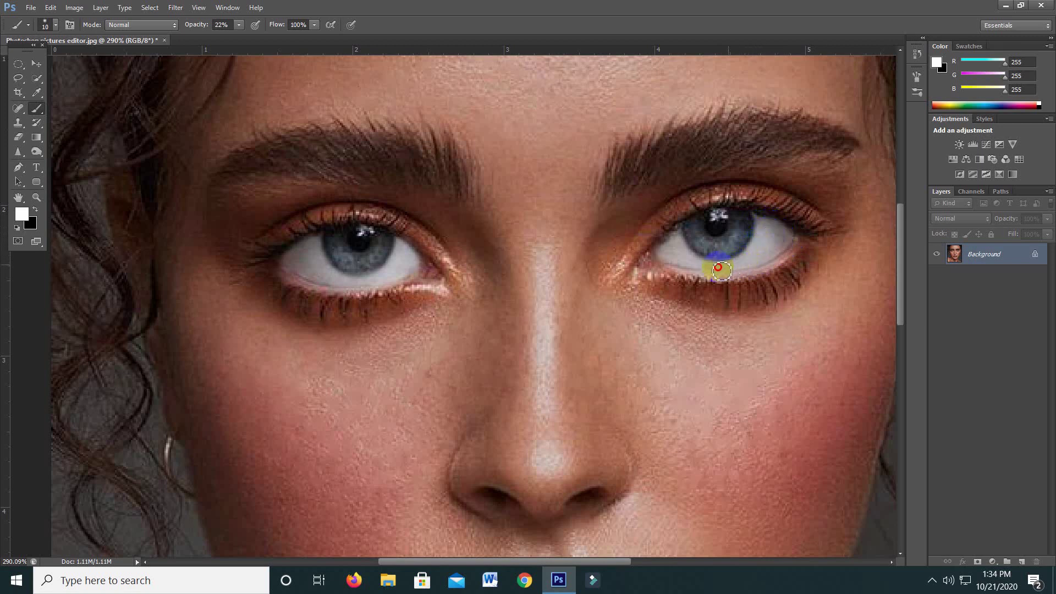
{"action": "mouse_move", "coordinate": [666, 248]}
{"action": "left_mouse_down"}
{"action": "mouse_move", "coordinate": [709, 266]}
{"action": "mouse_move", "coordinate": [744, 265]}
{"action": "mouse_move", "coordinate": [774, 247]}
{"action": "left_mouse_up"}
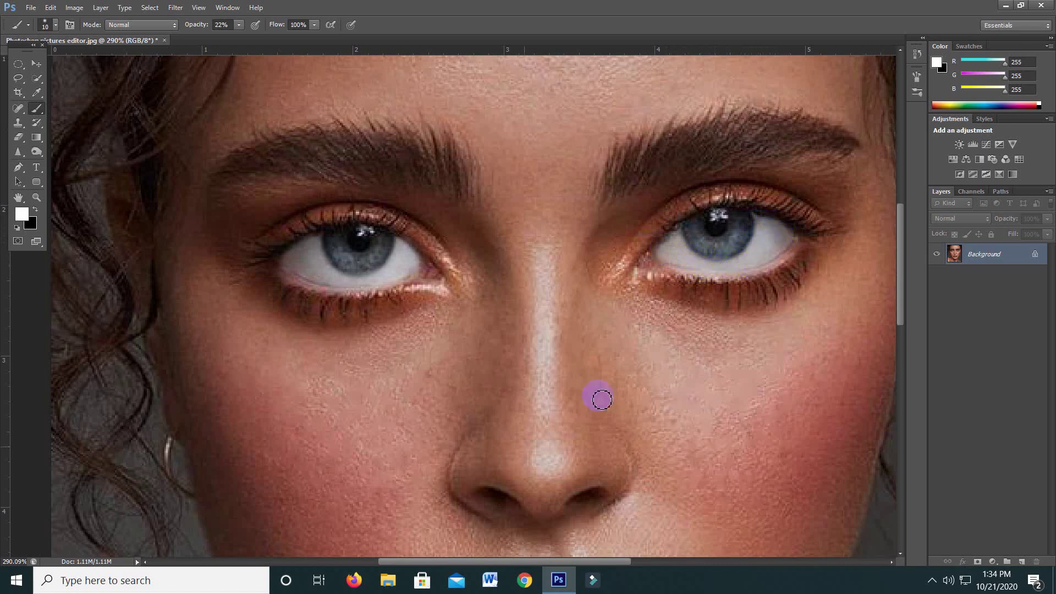
{"action": "scroll", "coordinate": [383, 365], "scroll_direction": "down", "scroll_amount": 3}
{"action": "scroll", "coordinate": [383, 365], "scroll_direction": "down", "scroll_amount": 2}
{"action": "scroll", "coordinate": [379, 388], "scroll_direction": "down", "scroll_amount": 1}
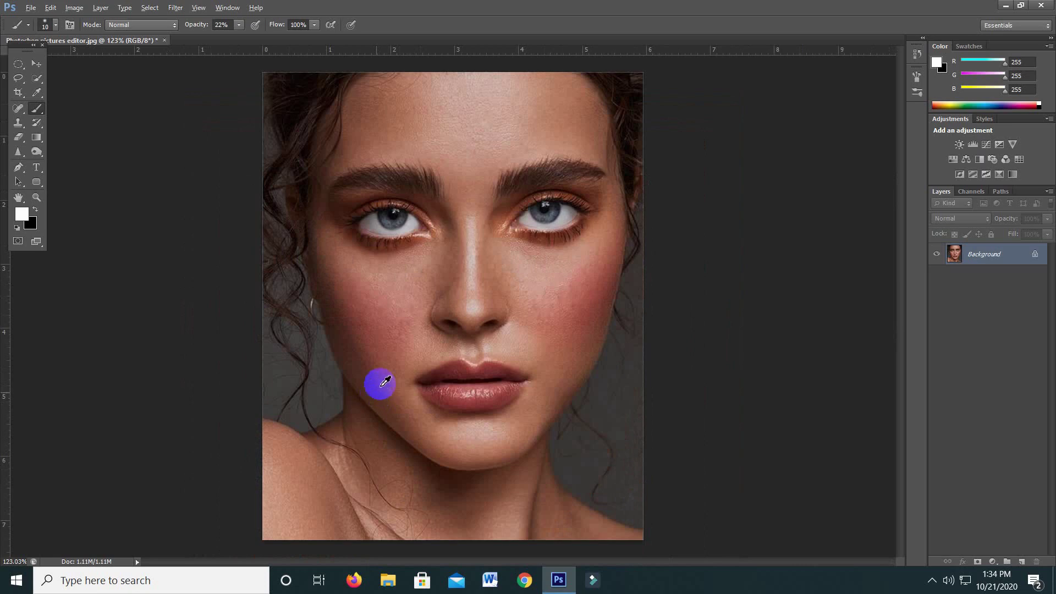
{"action": "scroll", "coordinate": [500, 192], "scroll_direction": "up", "scroll_amount": 2}
{"action": "scroll", "coordinate": [489, 176], "scroll_direction": "up", "scroll_amount": 2}
{"action": "scroll", "coordinate": [481, 188], "scroll_direction": "up", "scroll_amount": 1}
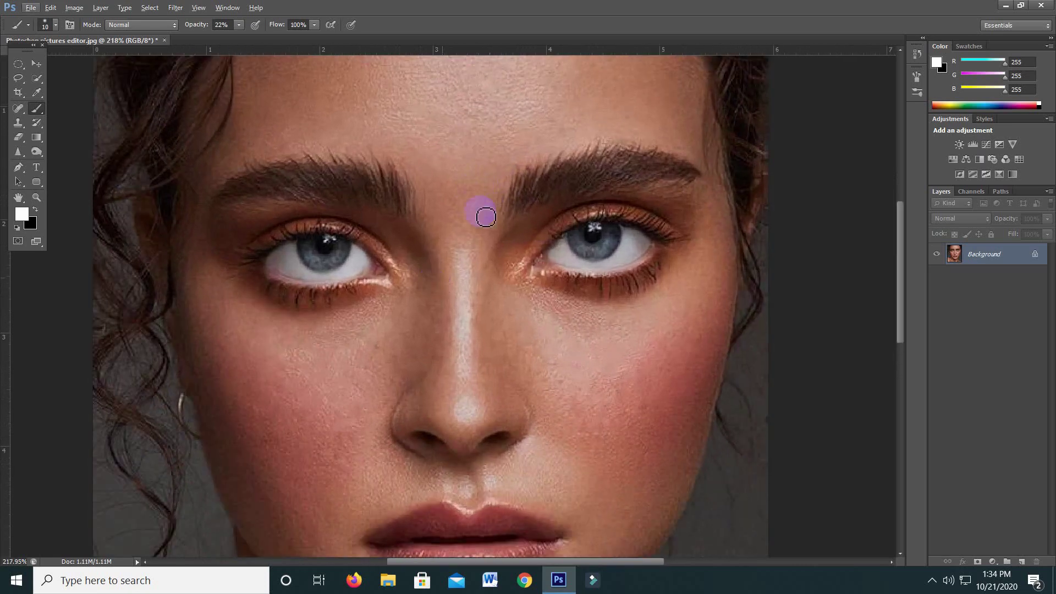
{"action": "left_click", "coordinate": [33, 153]}
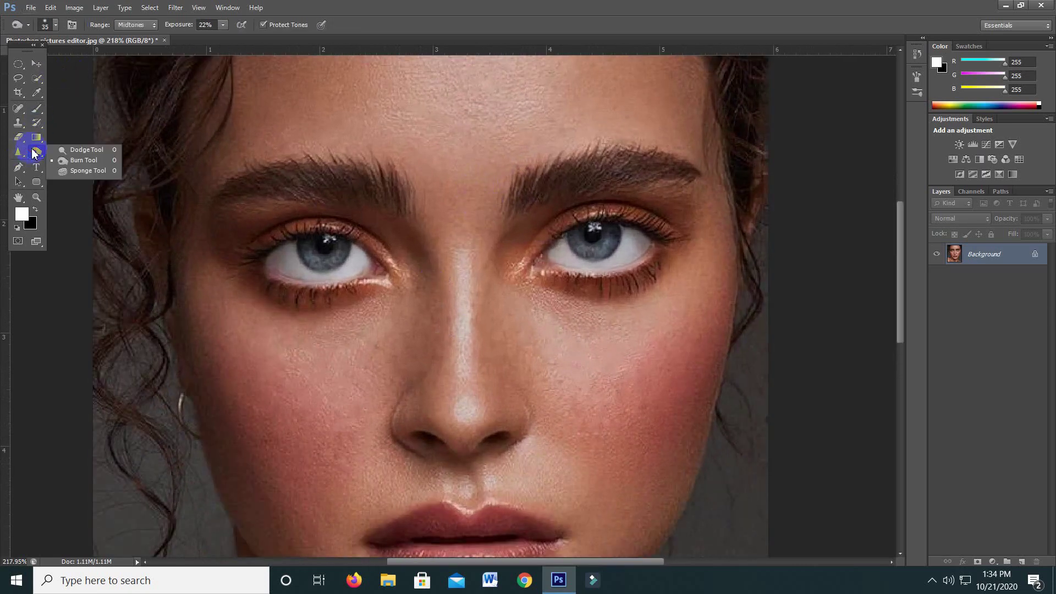
- Darken the left iris with the Burn tool at Midtones, 22% exposure
{"action": "left_click", "coordinate": [83, 160]}
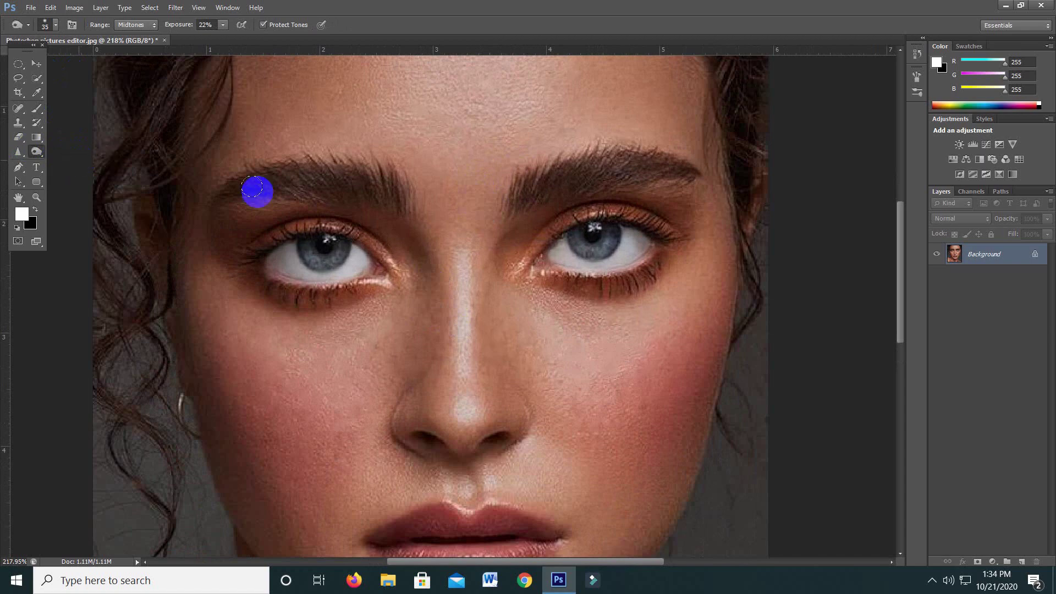
{"action": "left_click", "coordinate": [222, 25]}
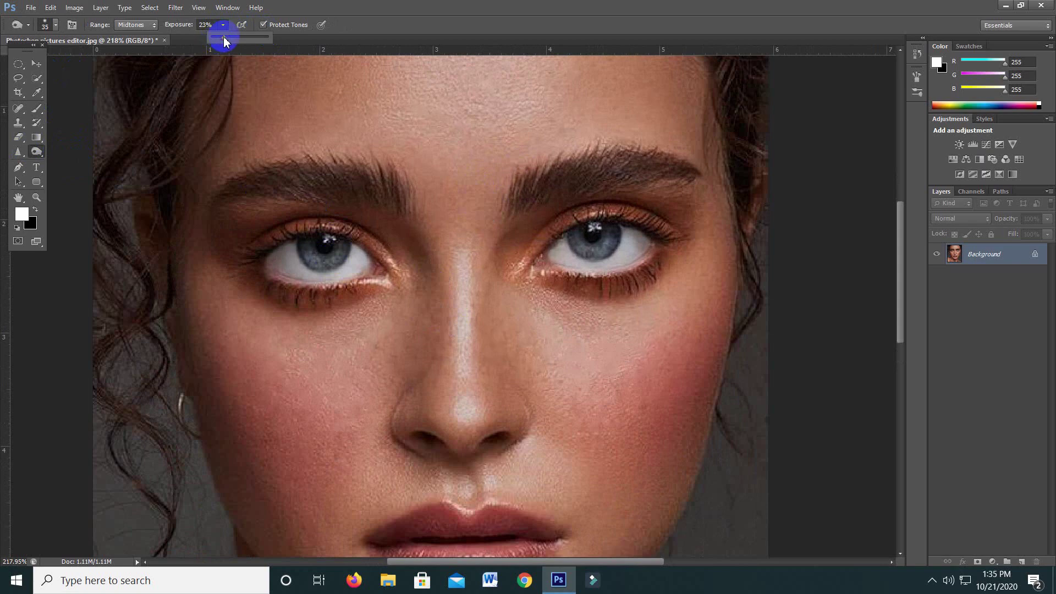
{"action": "left_click", "coordinate": [312, 266]}
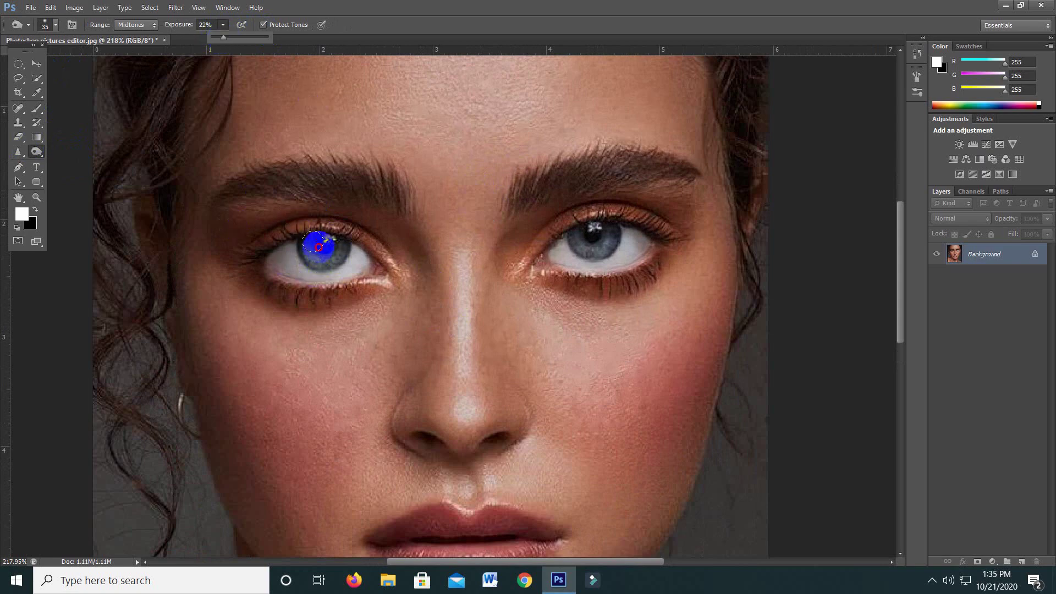
{"action": "left_click_drag", "start_coordinate": [319, 246], "coordinate": [327, 242]}
- Darken the right iris and around the eye with a slightly smaller burn brush
{"action": "left_click_drag", "start_coordinate": [621, 226], "coordinate": [596, 235]}
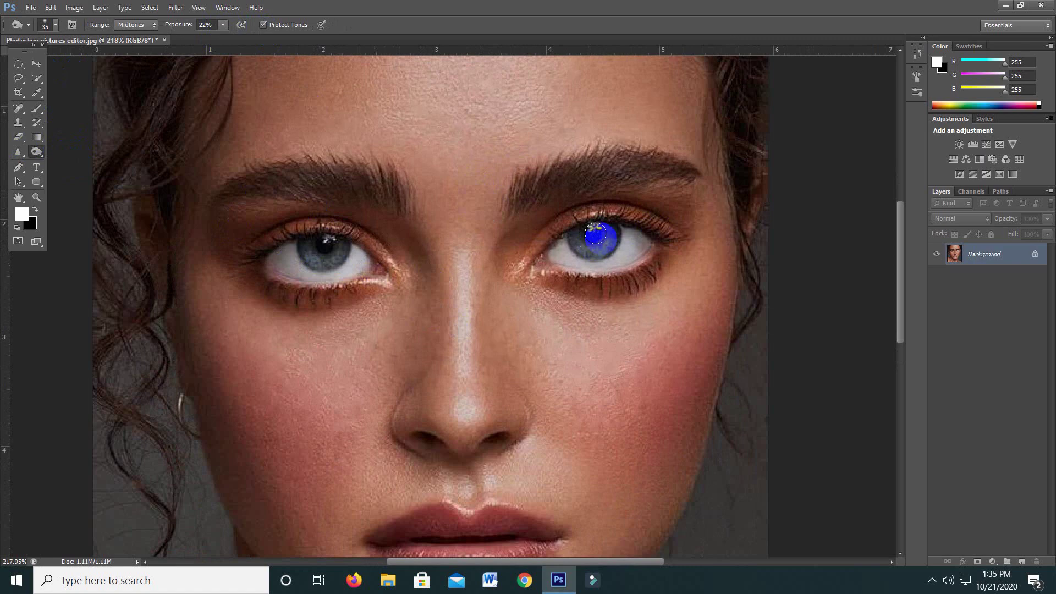
{"action": "key", "text": "bracketleft"}
{"action": "mouse_move", "coordinate": [595, 235]}
{"action": "left_mouse_down"}
{"action": "mouse_move", "coordinate": [532, 182]}
{"action": "mouse_move", "coordinate": [618, 160]}
{"action": "mouse_move", "coordinate": [674, 167]}
{"action": "mouse_move", "coordinate": [628, 175]}
{"action": "mouse_move", "coordinate": [665, 208]}
{"action": "mouse_move", "coordinate": [384, 231]}
{"action": "mouse_move", "coordinate": [370, 207]}
{"action": "mouse_move", "coordinate": [295, 186]}
{"action": "mouse_move", "coordinate": [220, 207]}
{"action": "mouse_move", "coordinate": [392, 205]}
{"action": "mouse_move", "coordinate": [372, 177]}
{"action": "mouse_move", "coordinate": [283, 168]}
{"action": "mouse_move", "coordinate": [235, 181]}
{"action": "mouse_move", "coordinate": [341, 160]}
{"action": "left_mouse_up"}
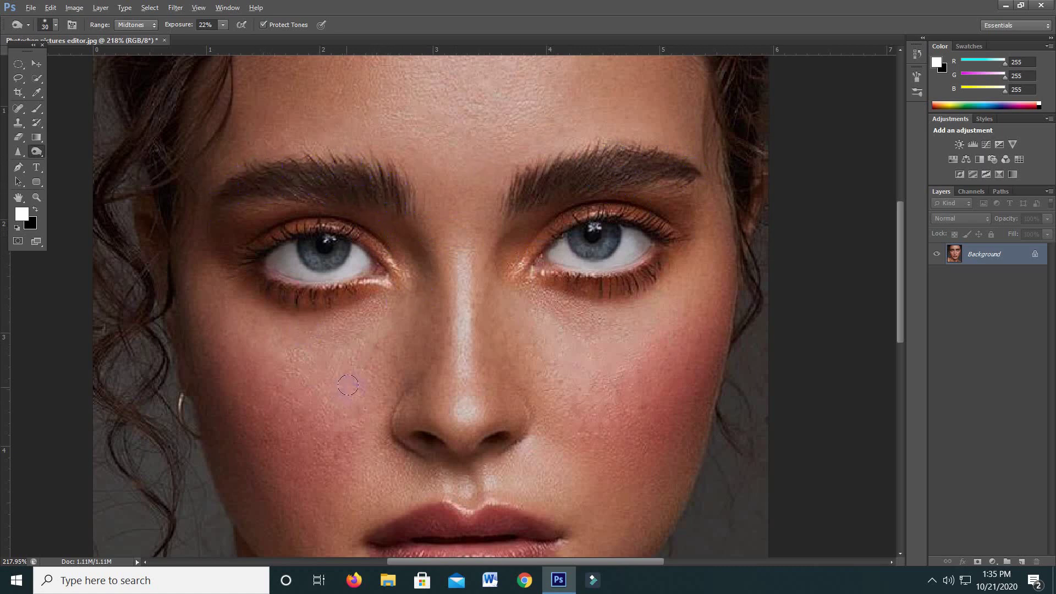
{"action": "scroll", "coordinate": [348, 385], "scroll_direction": "down", "scroll_amount": 2}
{"action": "scroll", "coordinate": [348, 385], "scroll_direction": "down", "scroll_amount": 1}
{"action": "scroll", "coordinate": [360, 388], "scroll_direction": "down", "scroll_amount": 1}
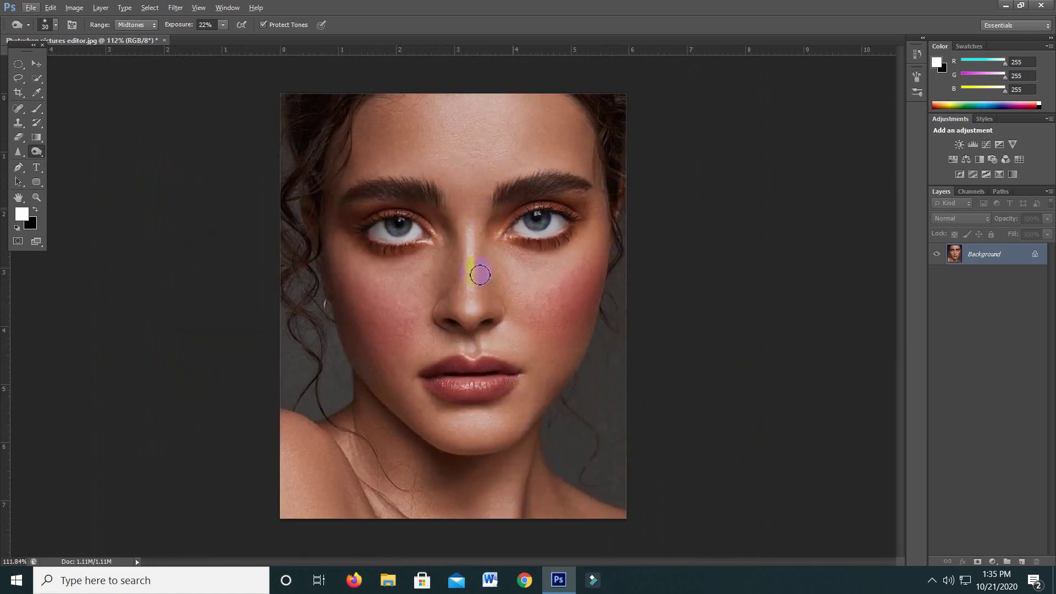
{"action": "scroll", "coordinate": [502, 245], "scroll_direction": "up", "scroll_amount": 1}
{"action": "scroll", "coordinate": [507, 205], "scroll_direction": "up", "scroll_amount": 1}
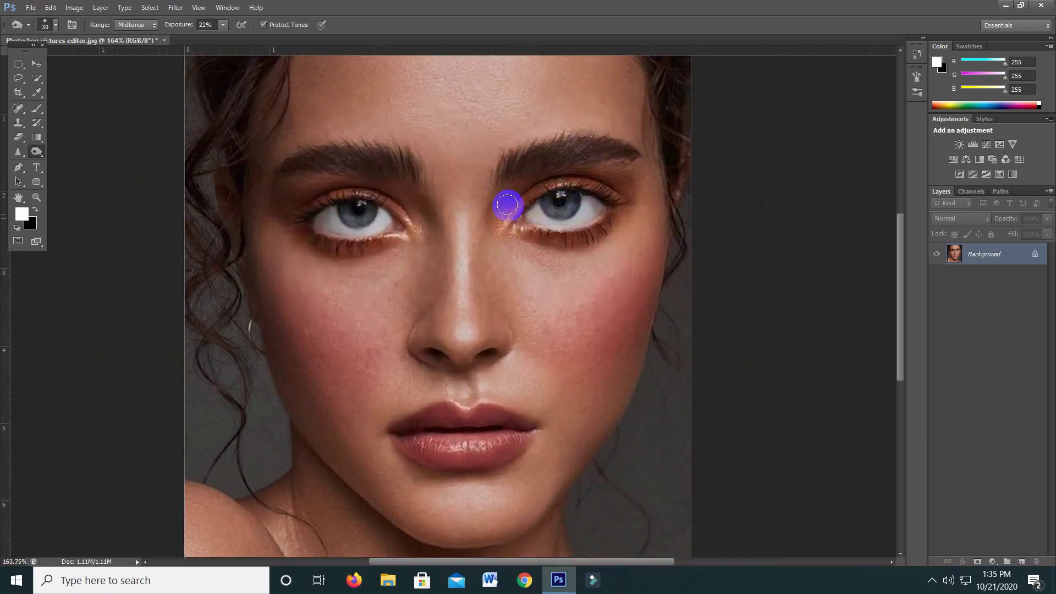
{"action": "scroll", "coordinate": [511, 214], "scroll_direction": "up", "scroll_amount": 2}
{"action": "left_click", "coordinate": [349, 234]}
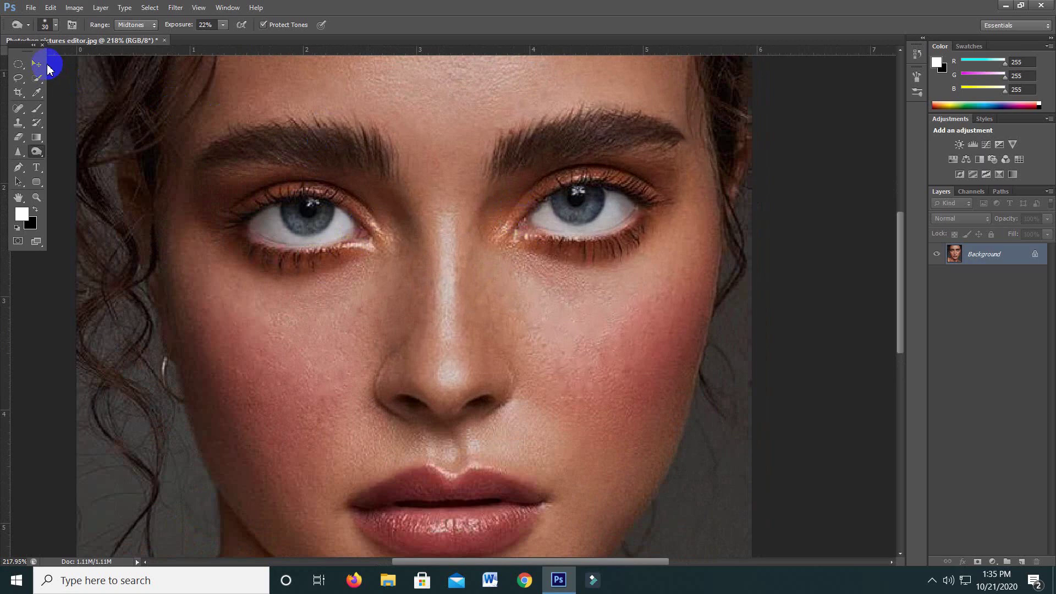
{"action": "left_click", "coordinate": [36, 63]}
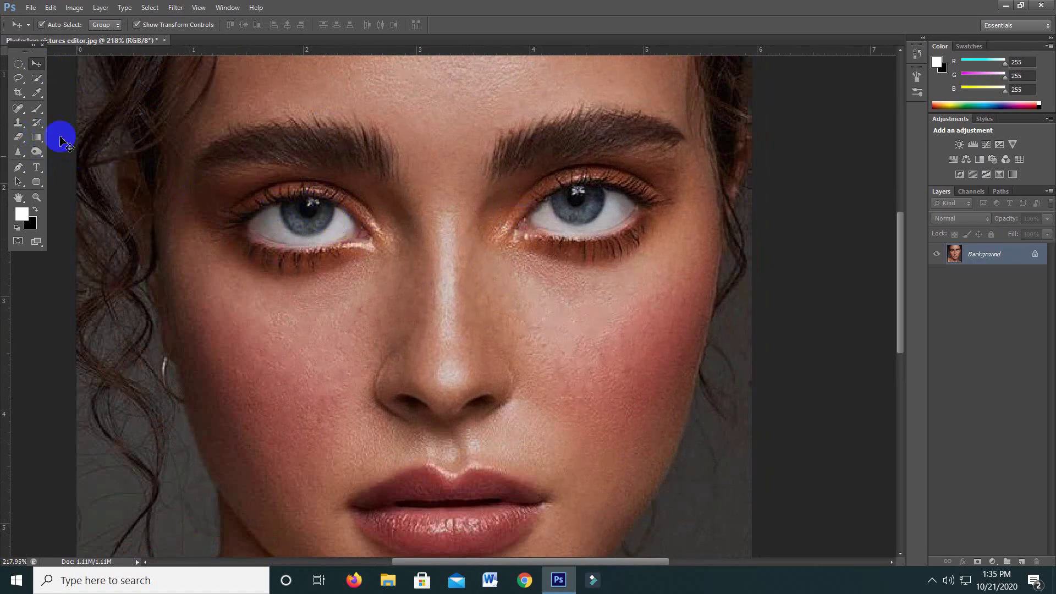
- Draw an elliptical marquee circle around the left iris and add empty Layer 1
{"action": "left_click", "coordinate": [18, 64]}
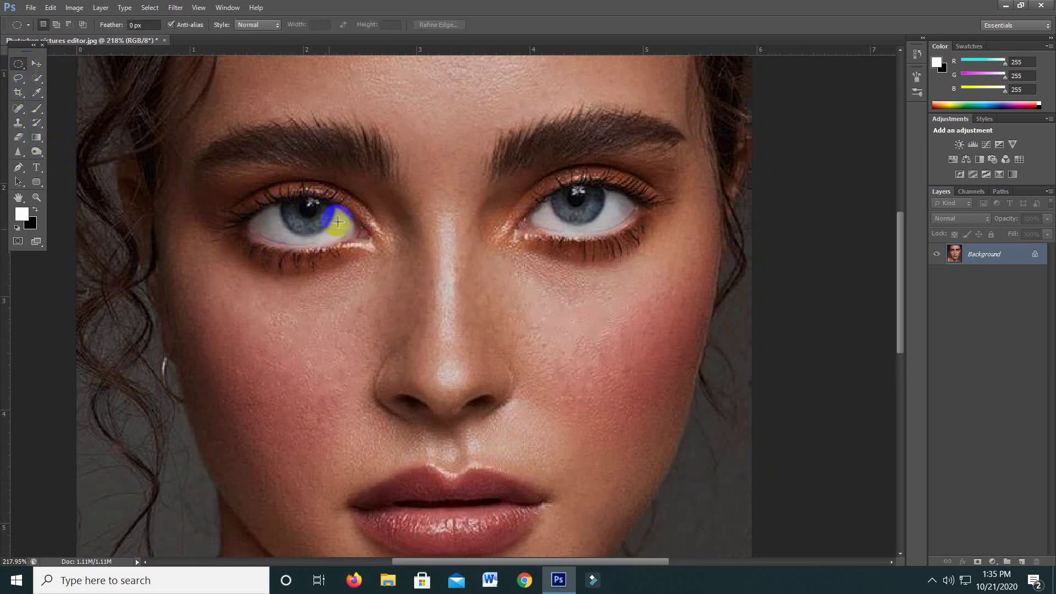
{"action": "left_click_drag", "start_coordinate": [305, 206], "coordinate": [346, 234]}
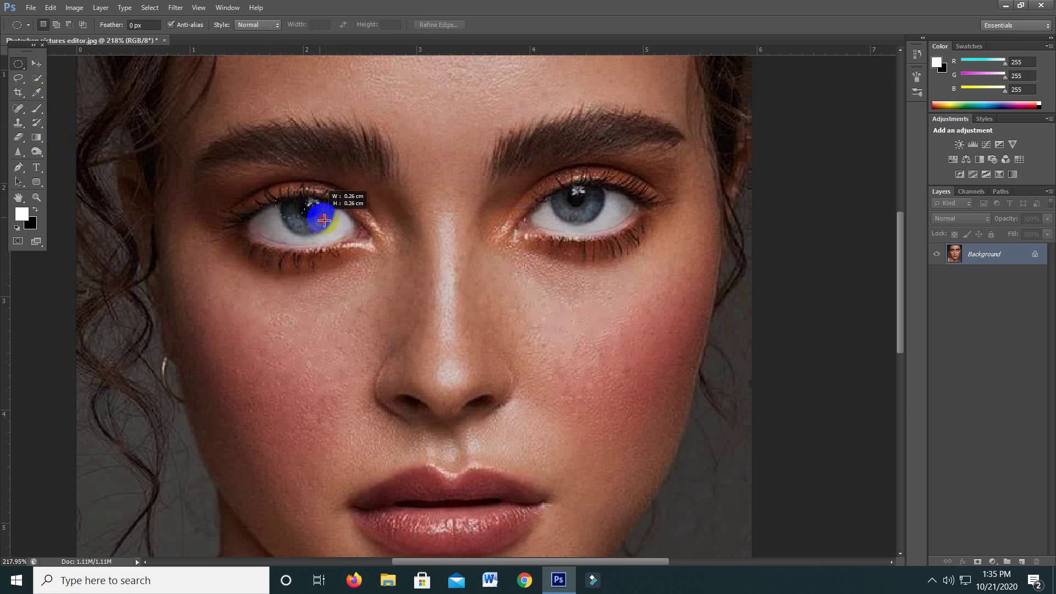
{"action": "left_click_drag", "start_coordinate": [345, 233], "coordinate": [311, 213]}
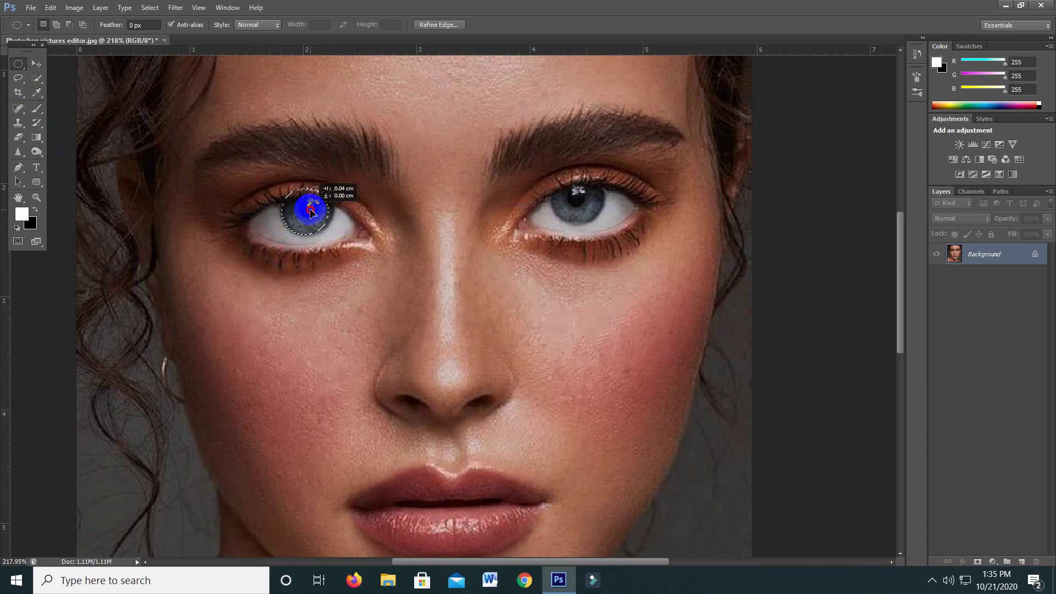
{"action": "left_click_drag", "start_coordinate": [311, 212], "coordinate": [312, 212]}
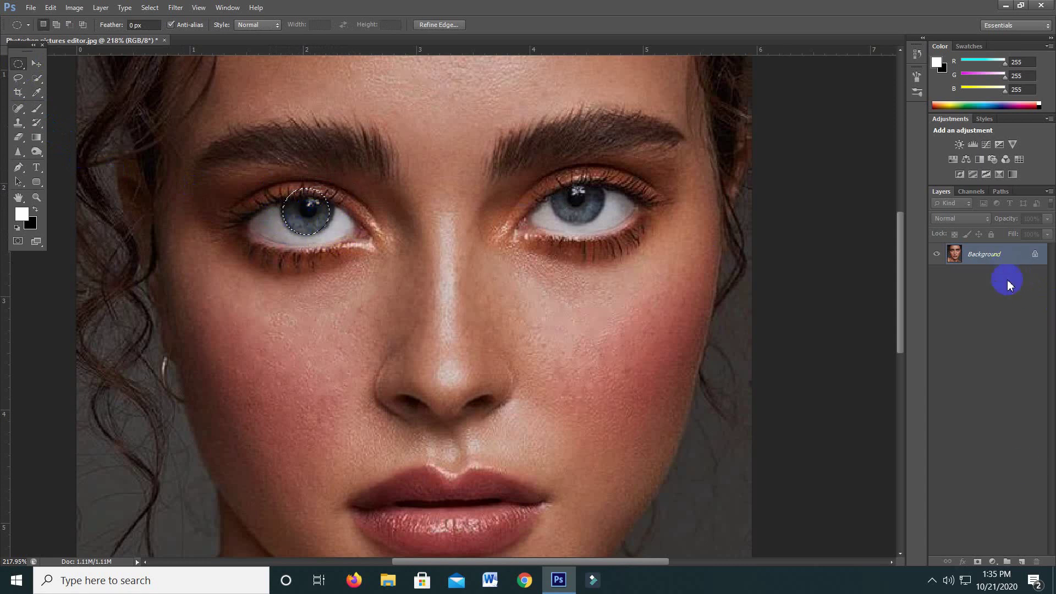
{"action": "left_click", "coordinate": [1022, 562]}
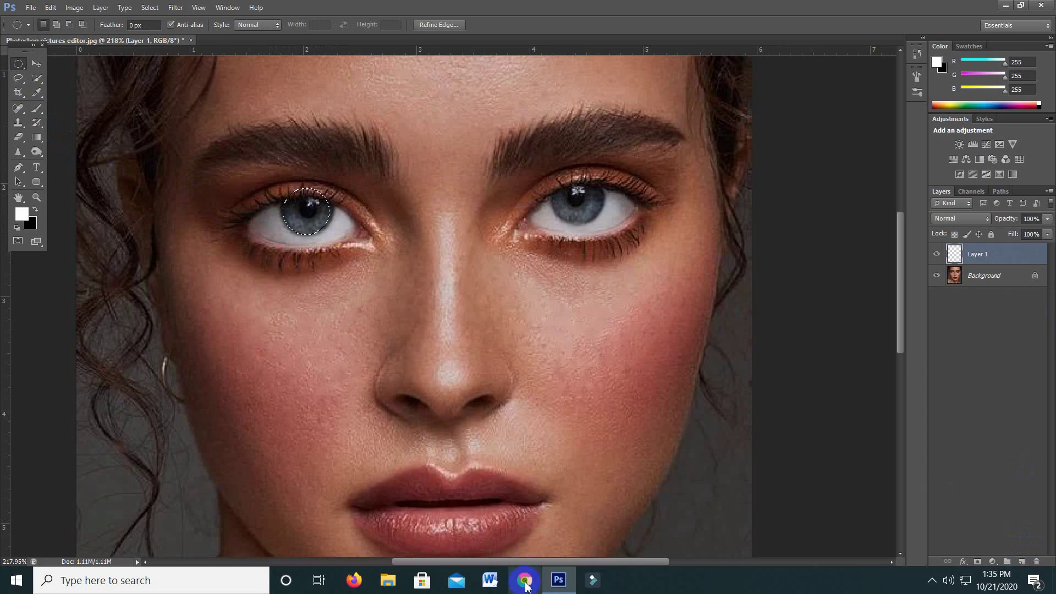
{"action": "left_click", "coordinate": [527, 583]}
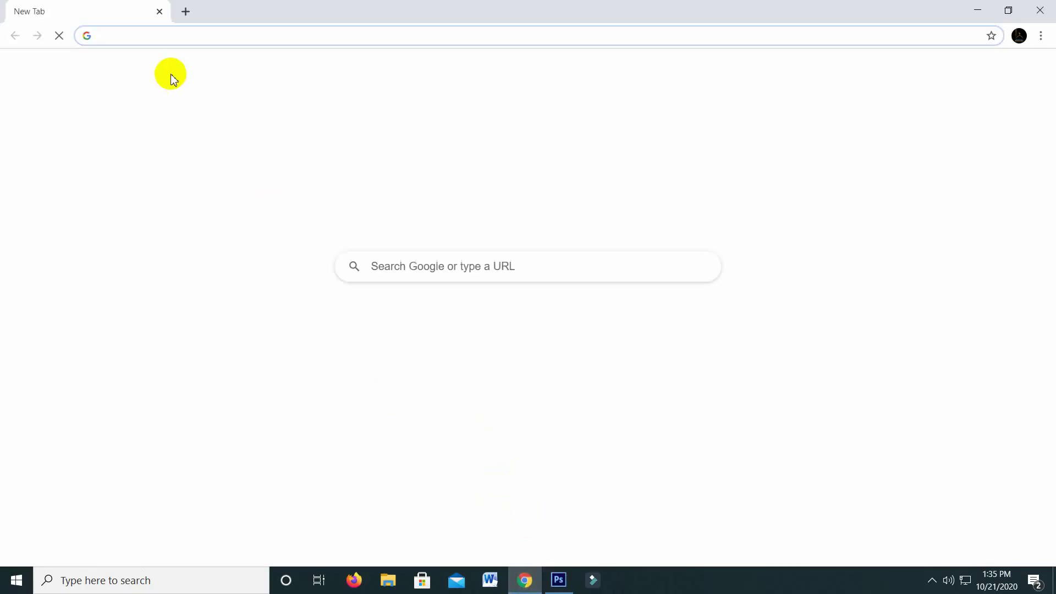
- Search Google for 'eyecolor code', copy the hex #6ca580 and return to Photoshop
{"action": "type", "text": "e"}
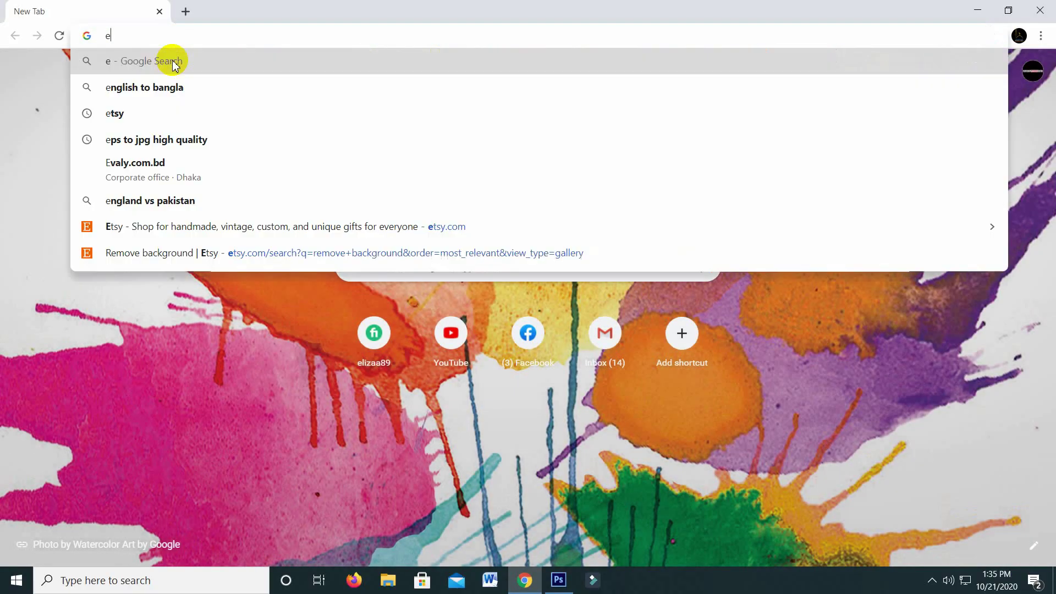
{"action": "type", "text": "ye"}
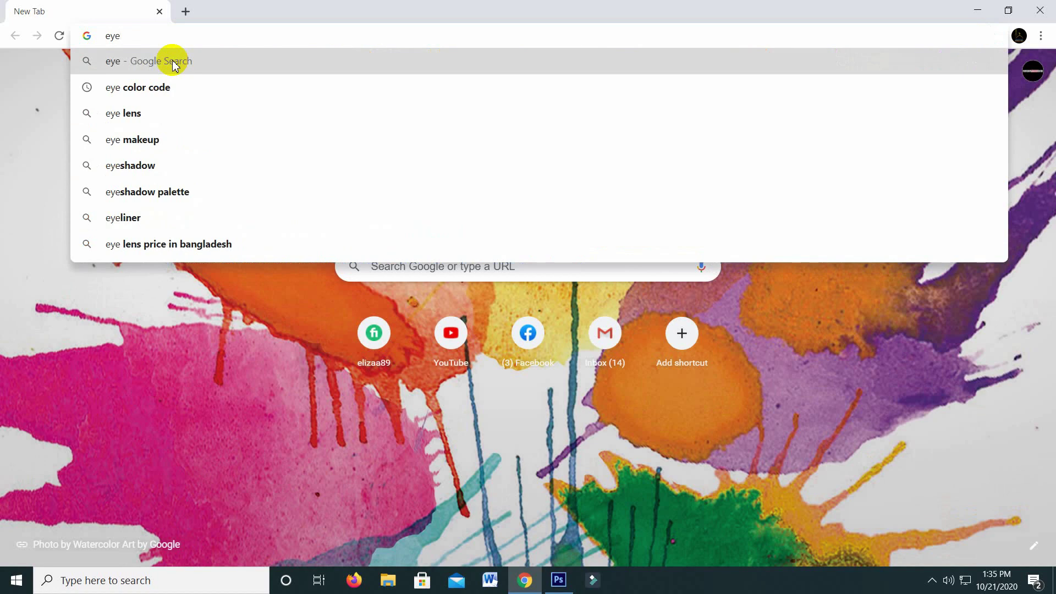
{"action": "type", "text": "color code"}
{"action": "left_click", "coordinate": [174, 65]}
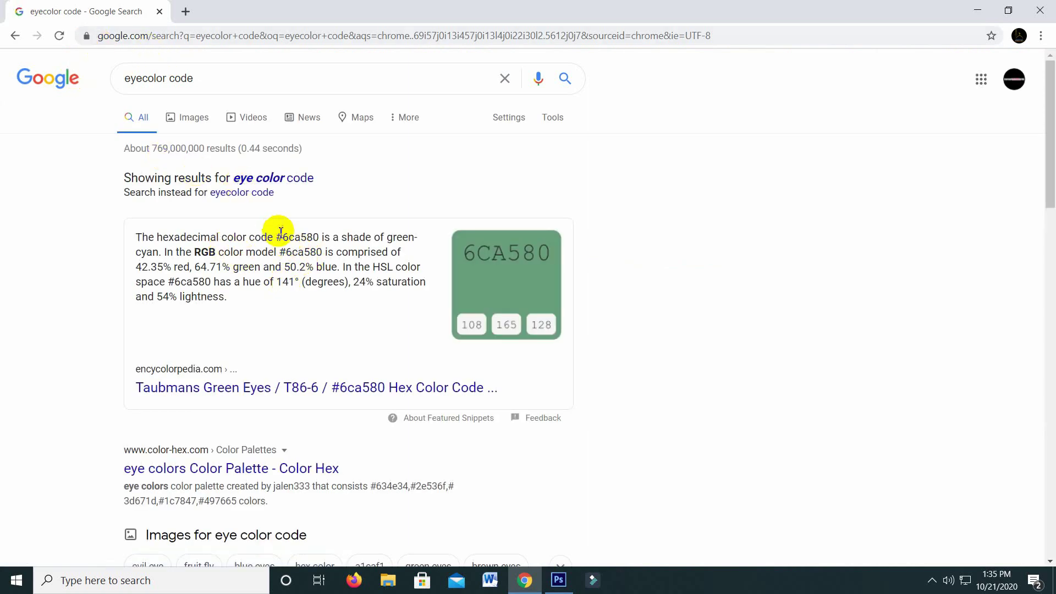
{"action": "left_click_drag", "start_coordinate": [277, 238], "coordinate": [309, 237]}
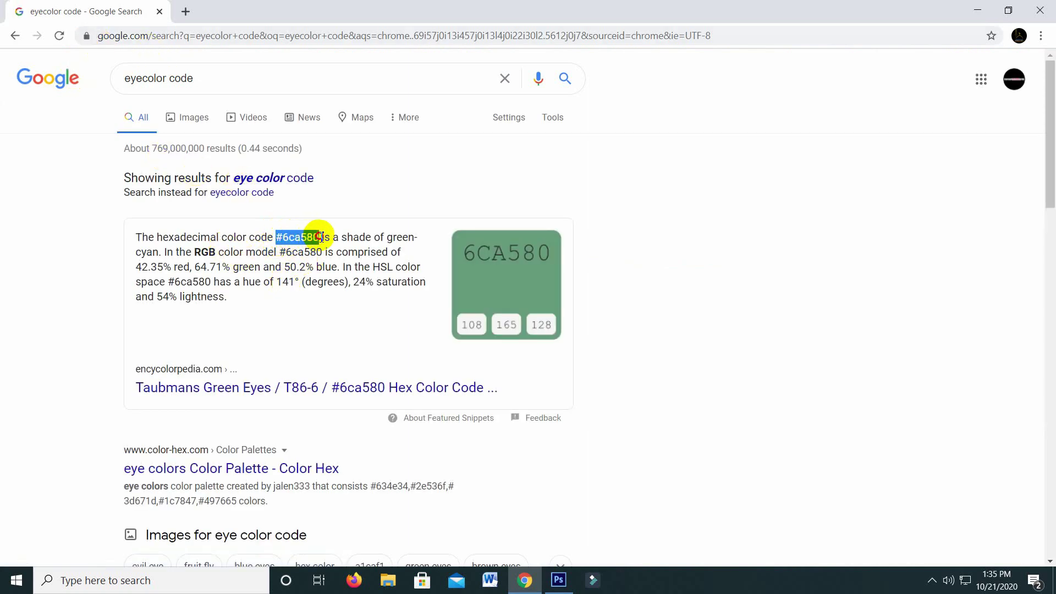
{"action": "right_click", "coordinate": [313, 243]}
{"action": "left_click", "coordinate": [341, 246]}
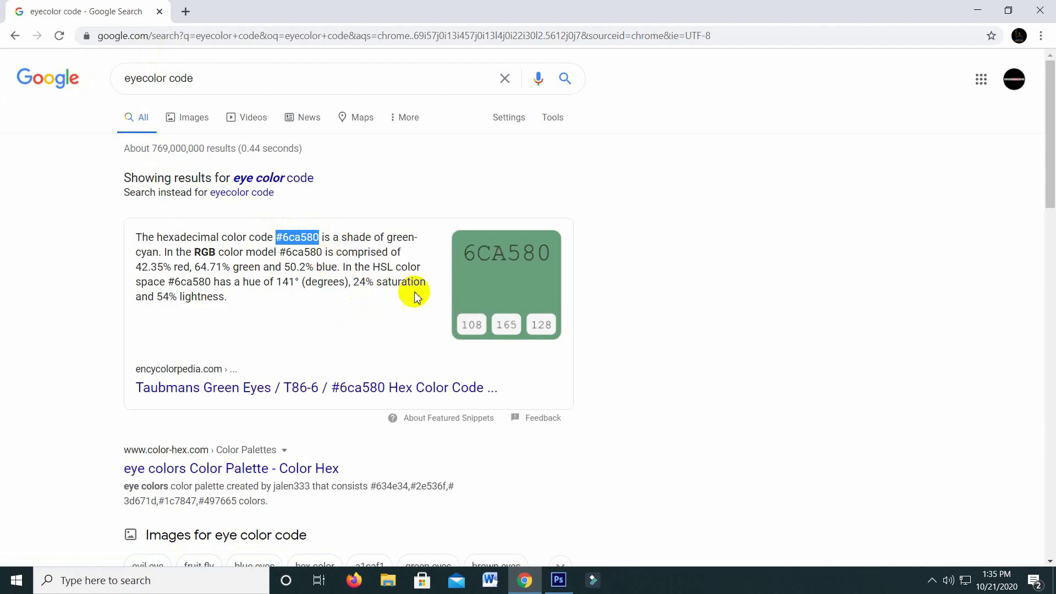
{"action": "left_click", "coordinate": [555, 579]}
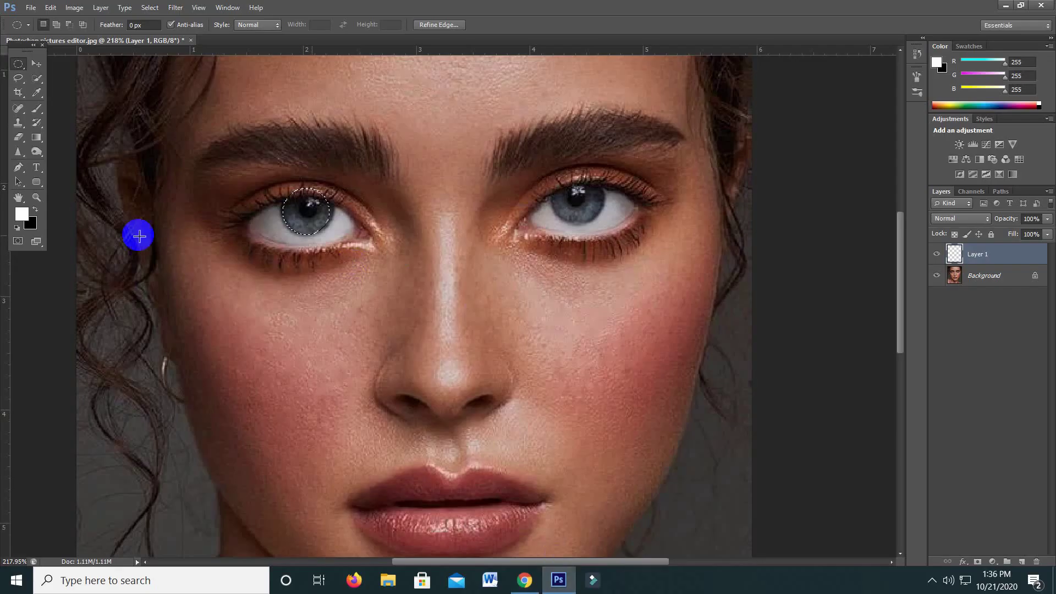
- Paste #6ca580 over ffffff in the foreground Color Picker hex field and confirm
{"action": "left_click", "coordinate": [19, 214]}
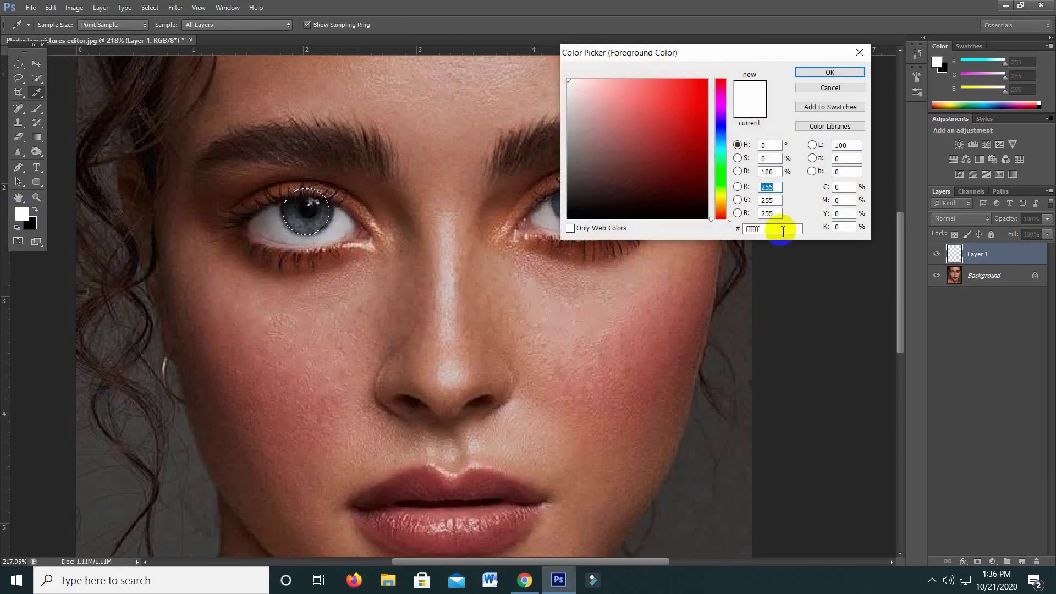
{"action": "left_click_drag", "start_coordinate": [772, 228], "coordinate": [737, 236]}
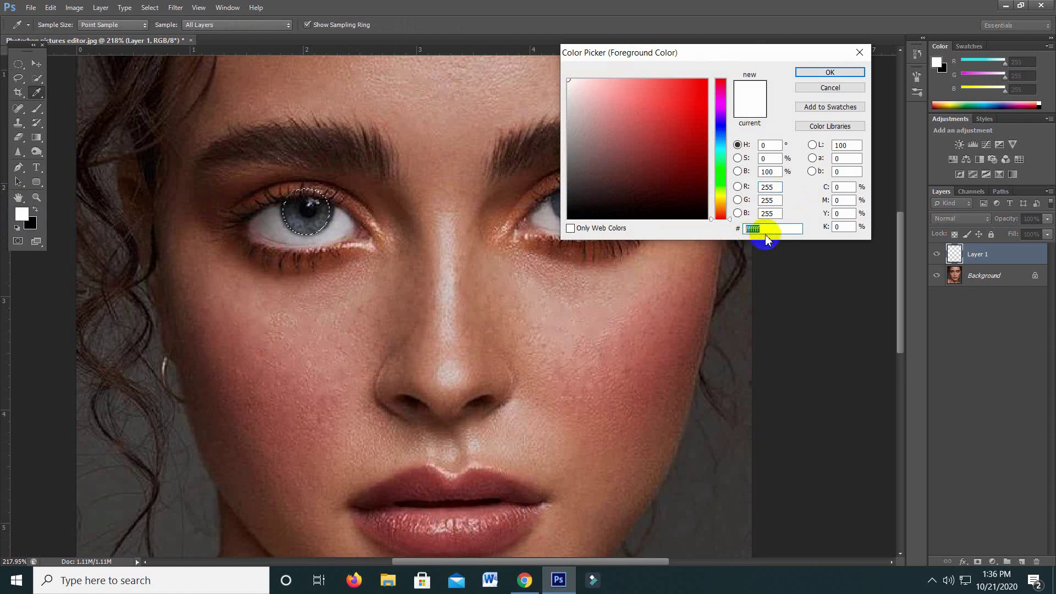
{"action": "right_click", "coordinate": [751, 227]}
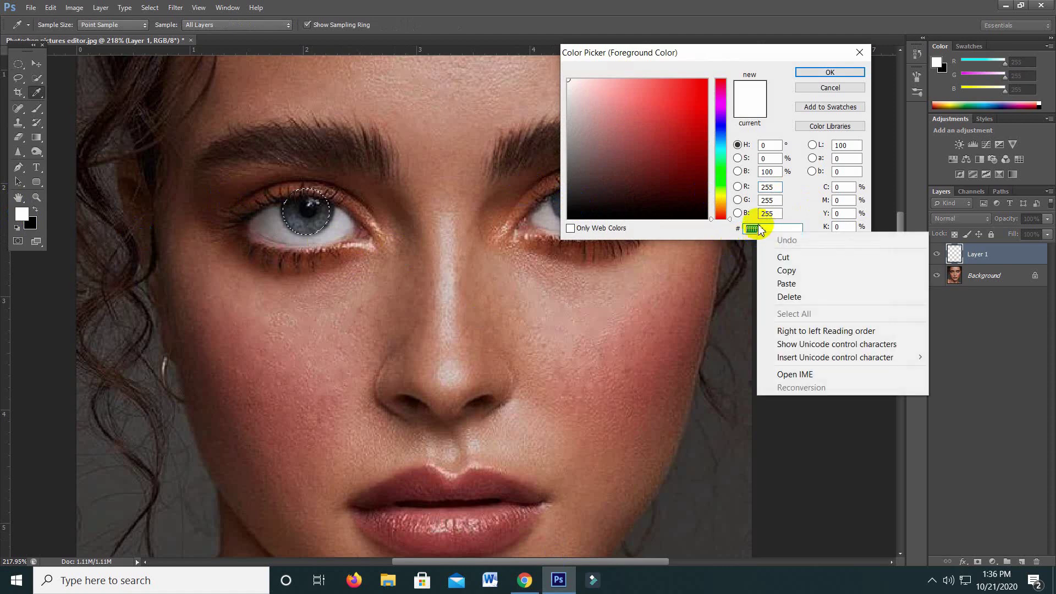
{"action": "left_click", "coordinate": [787, 282]}
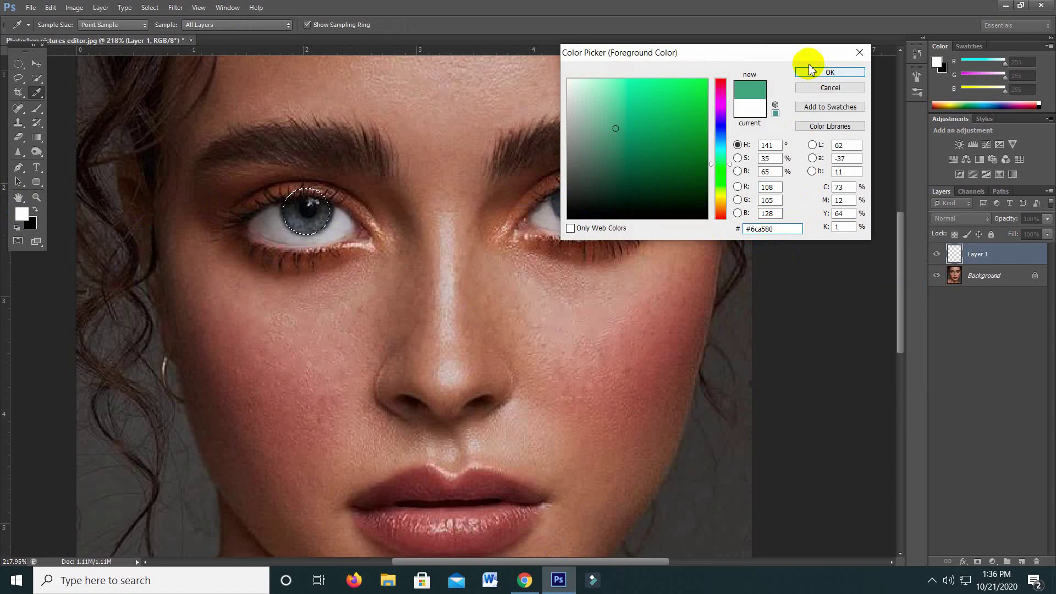
{"action": "left_click", "coordinate": [810, 71]}
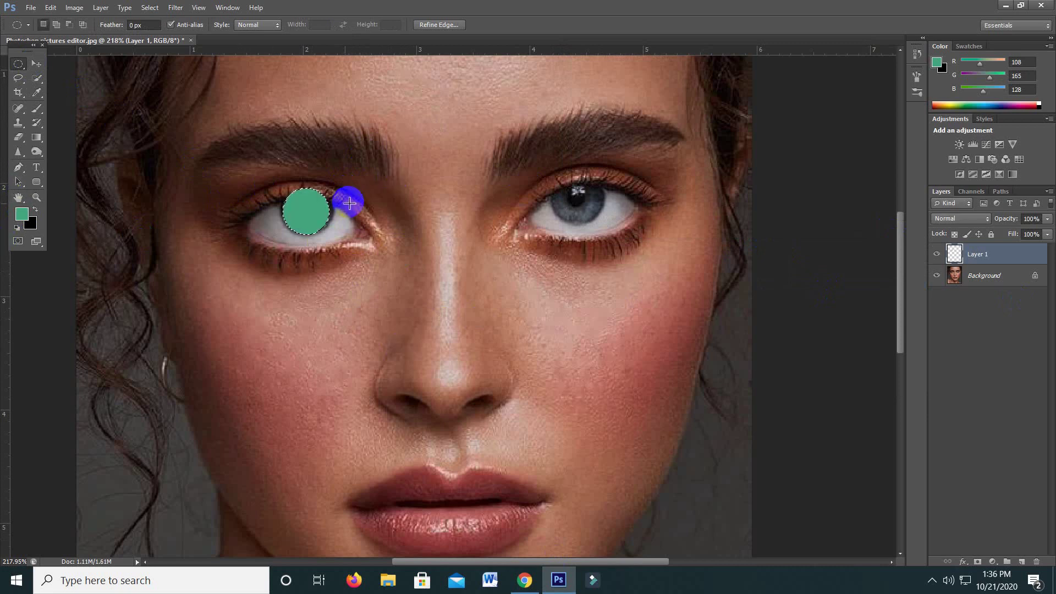
- Try Dissolve, Darken and Screen blend modes on Layer 1's green iris toward Vivid Light
{"action": "left_click", "coordinate": [964, 219]}
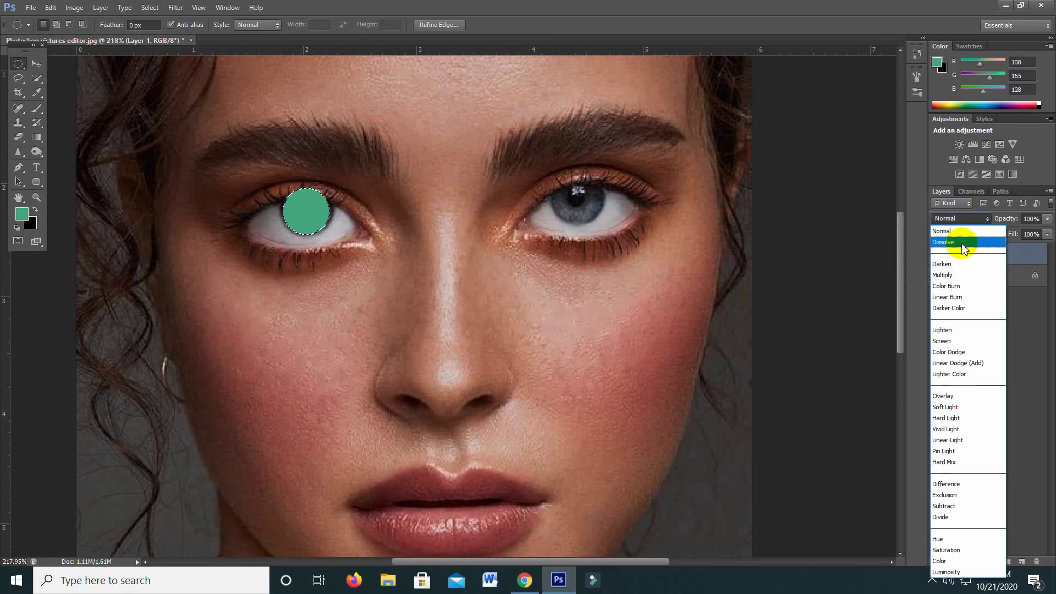
{"action": "left_click", "coordinate": [962, 242]}
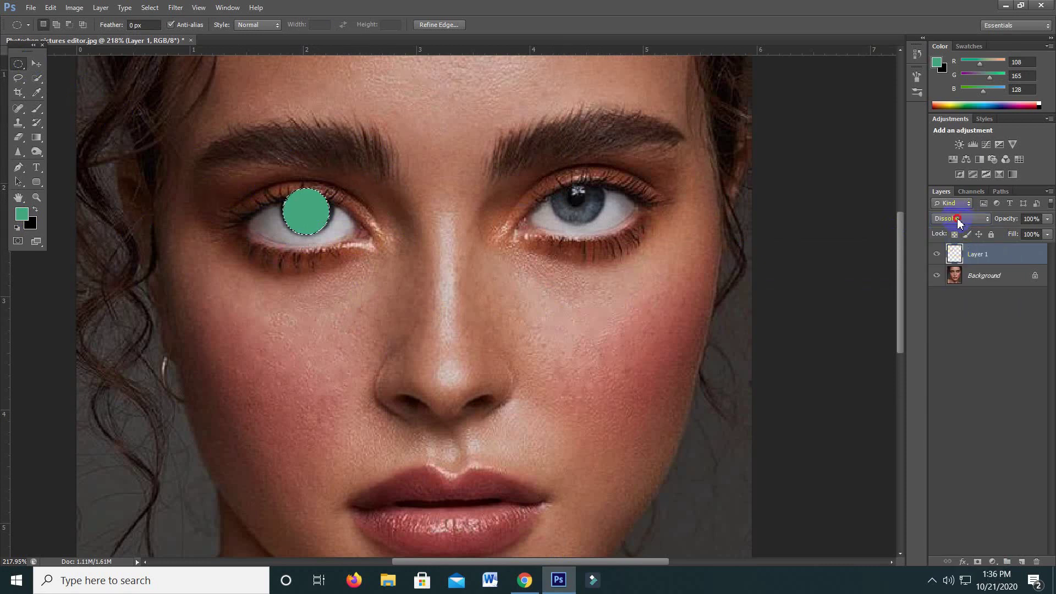
{"action": "left_click", "coordinate": [958, 220]}
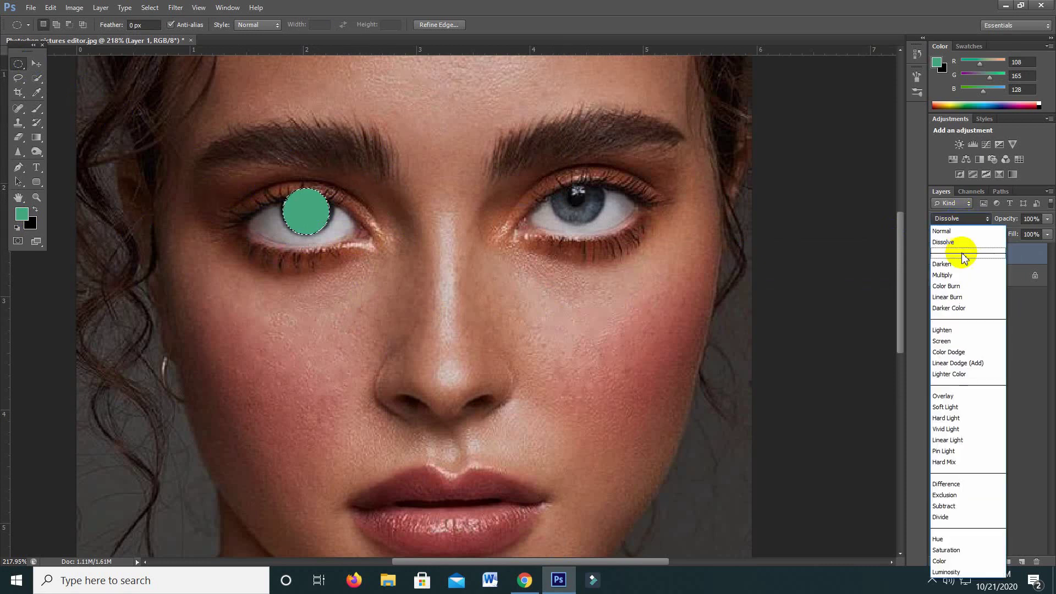
{"action": "left_click", "coordinate": [957, 244]}
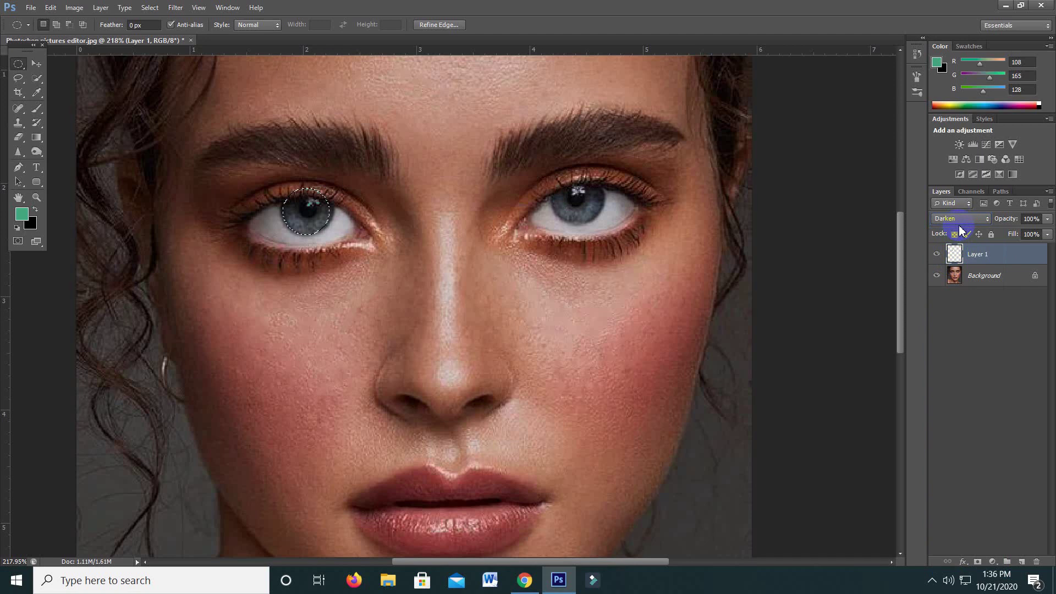
{"action": "left_click", "coordinate": [960, 220]}
{"action": "left_click", "coordinate": [954, 334]}
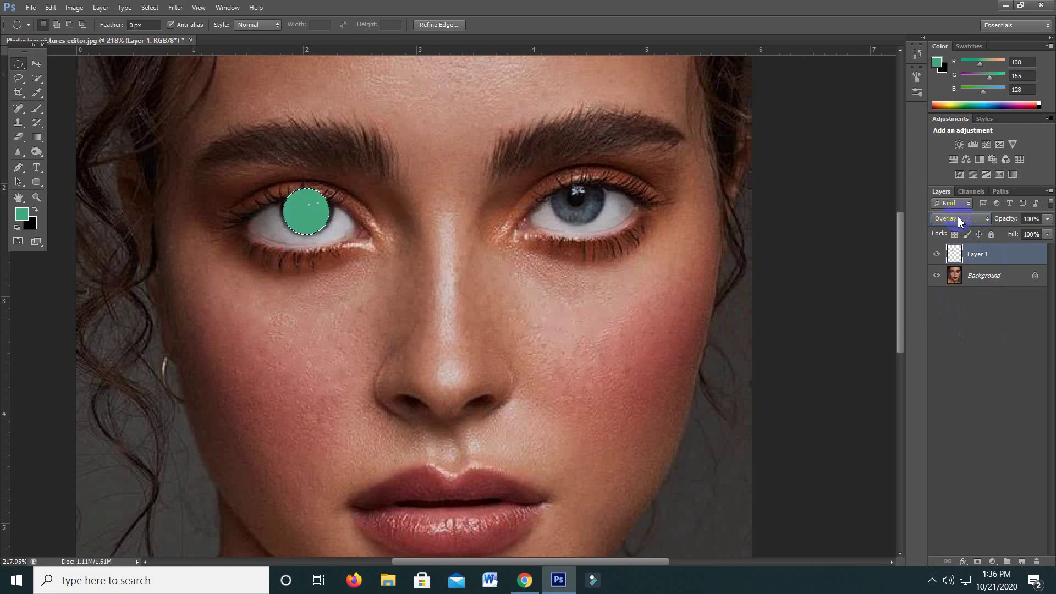
{"action": "scroll", "coordinate": [958, 219], "scroll_direction": "down", "scroll_amount": 2}
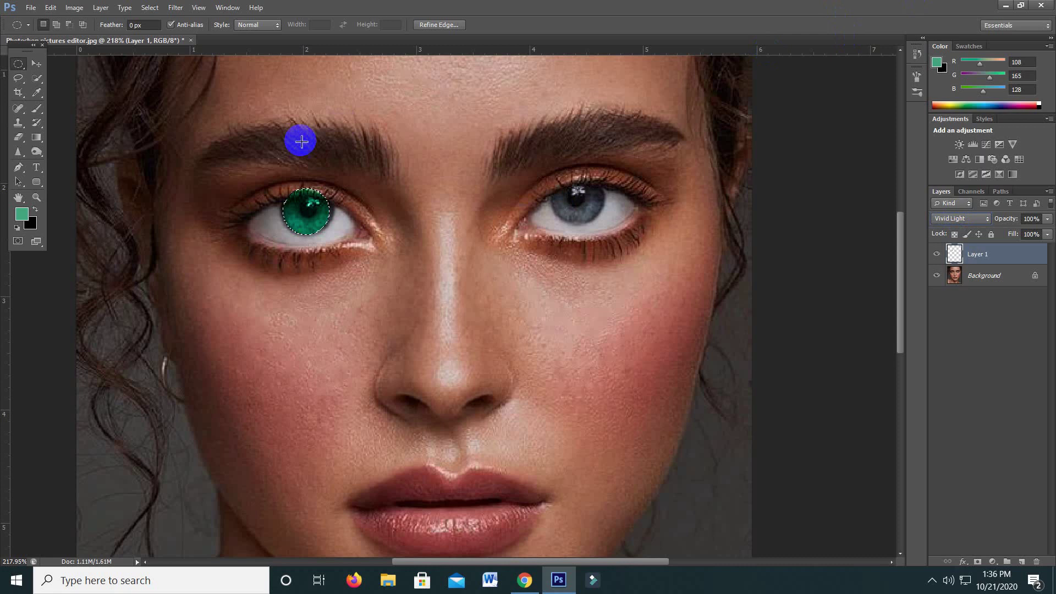
- Erase the stray green over the left eye's upper lashes on Layer 1 with the Eraser
{"action": "left_click", "coordinate": [36, 64]}
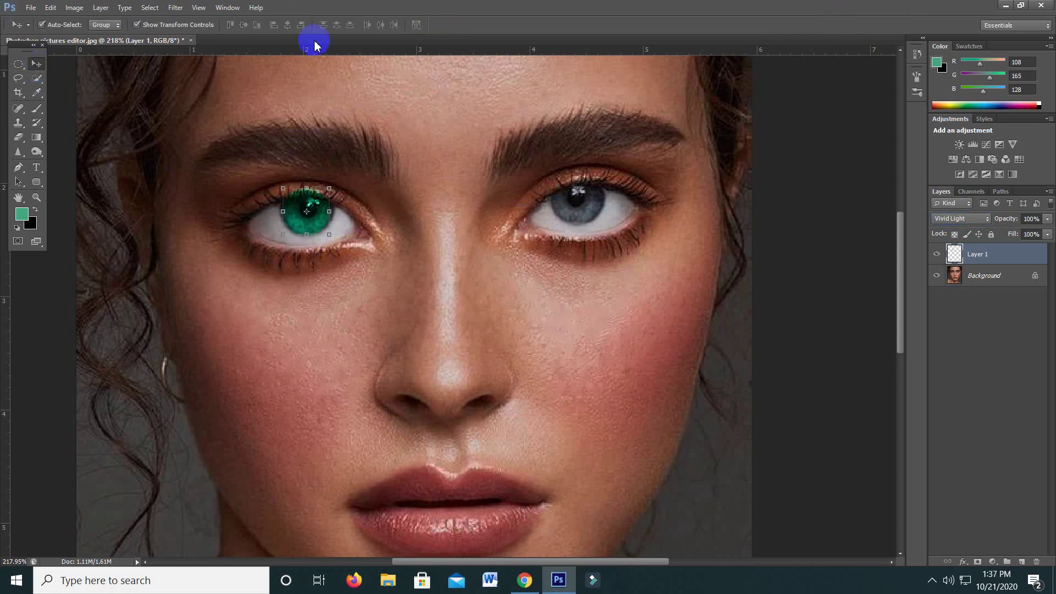
{"action": "left_click", "coordinate": [18, 137]}
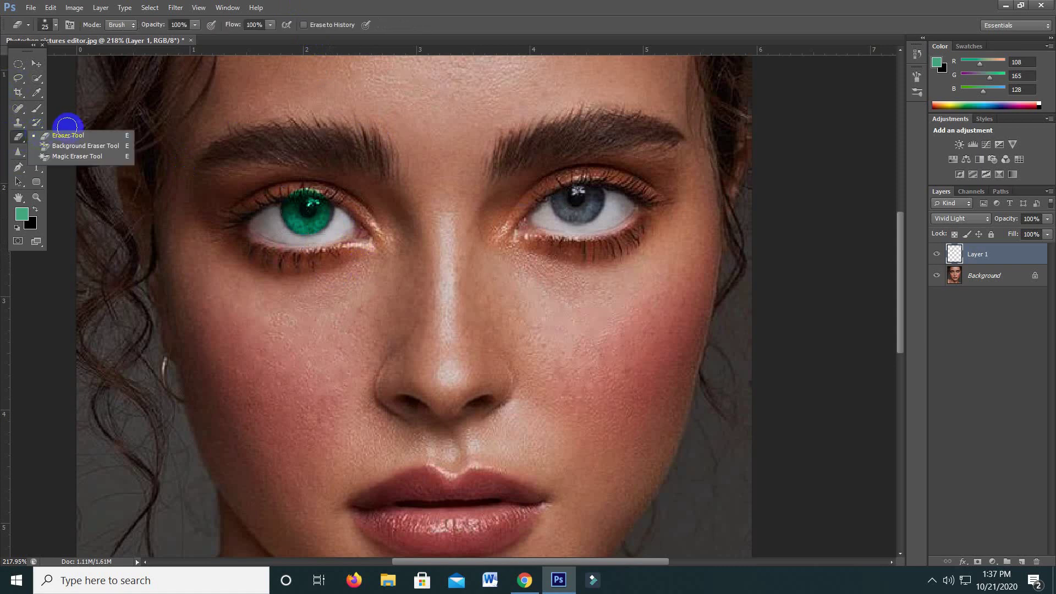
{"action": "left_click", "coordinate": [66, 136]}
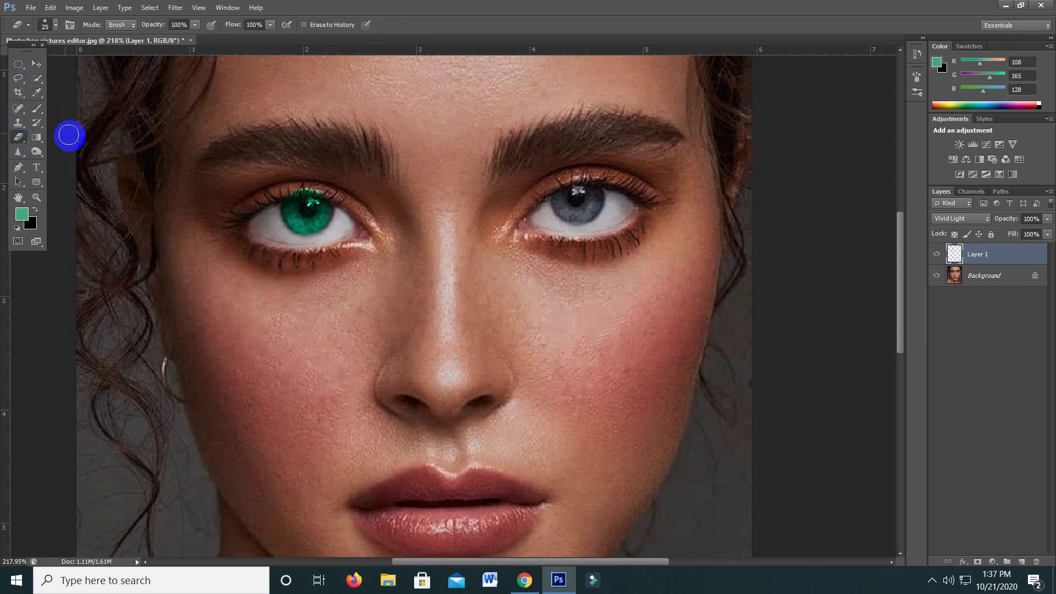
{"action": "mouse_move", "coordinate": [312, 179]}
{"action": "left_mouse_down"}
{"action": "mouse_move", "coordinate": [340, 196]}
{"action": "mouse_move", "coordinate": [264, 226]}
{"action": "mouse_move", "coordinate": [308, 250]}
{"action": "mouse_move", "coordinate": [337, 233]}
{"action": "mouse_move", "coordinate": [322, 222]}
{"action": "mouse_move", "coordinate": [323, 182]}
{"action": "mouse_move", "coordinate": [264, 184]}
{"action": "mouse_move", "coordinate": [306, 184]}
{"action": "left_mouse_up"}
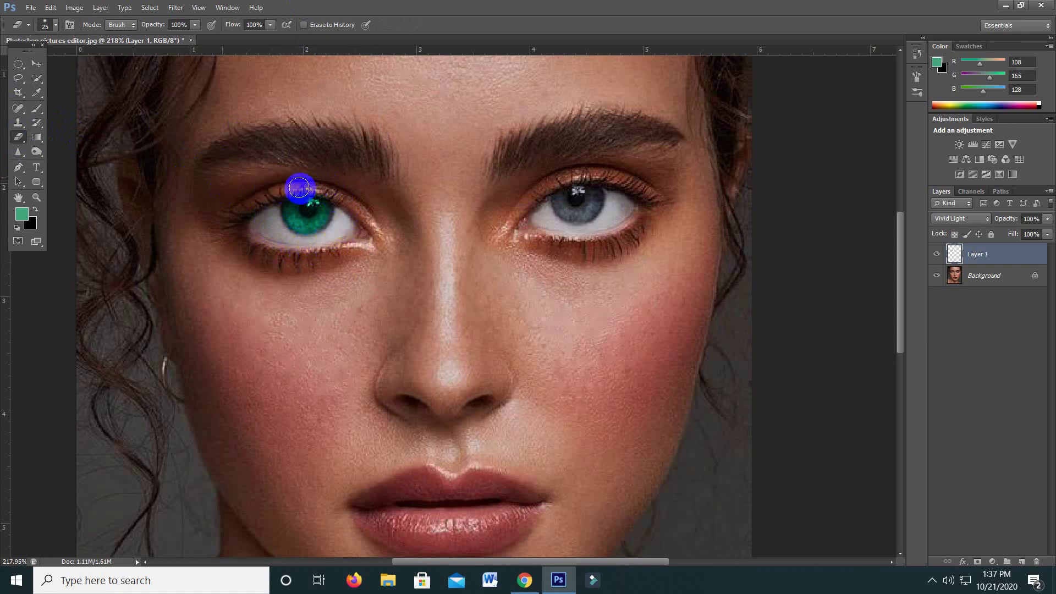
{"action": "left_click", "coordinate": [37, 63]}
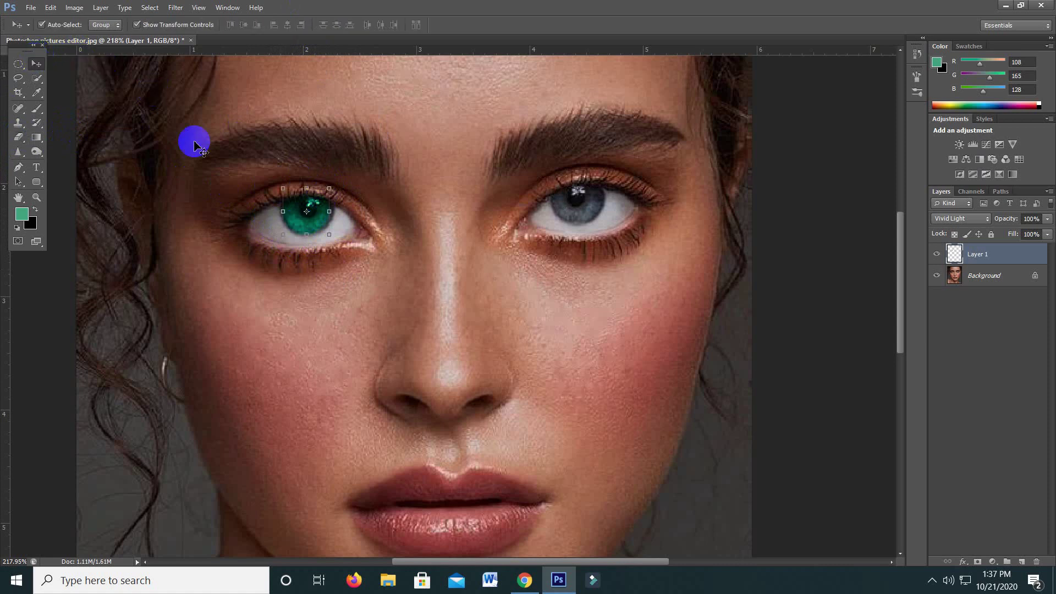
- Scale the green iris up to about 108% and Alt-drag a copy centred onto the right eye
{"action": "left_click", "coordinate": [343, 248]}
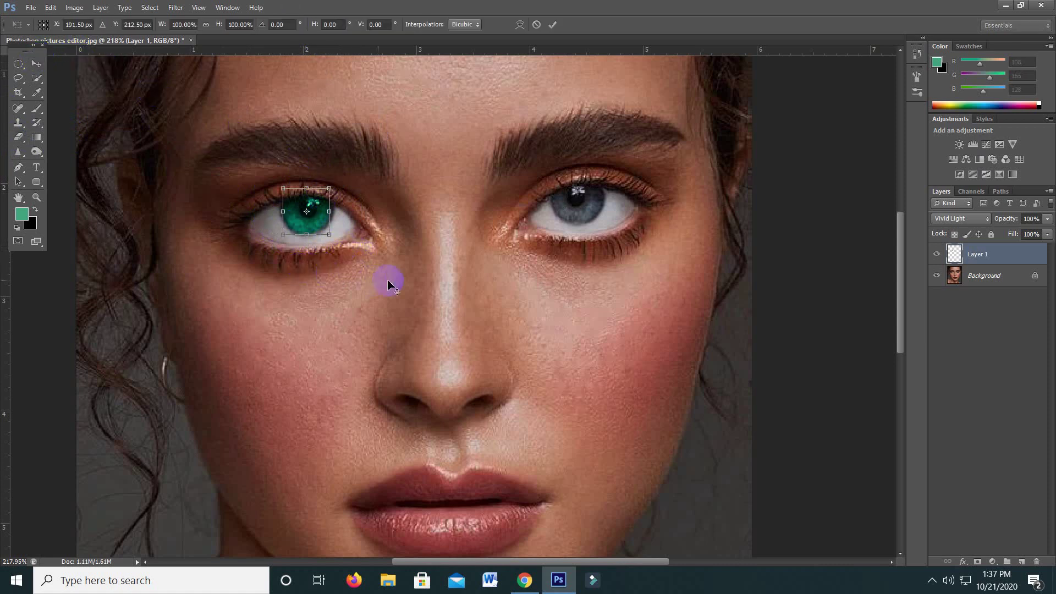
{"action": "left_click_drag", "start_coordinate": [334, 238], "coordinate": [332, 237]}
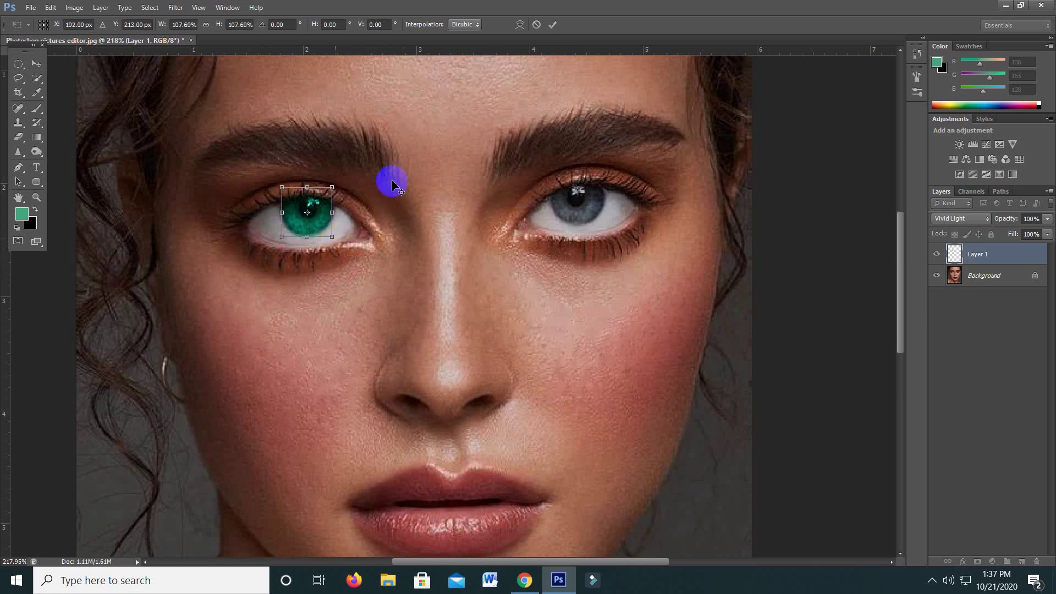
{"action": "left_click", "coordinate": [552, 24]}
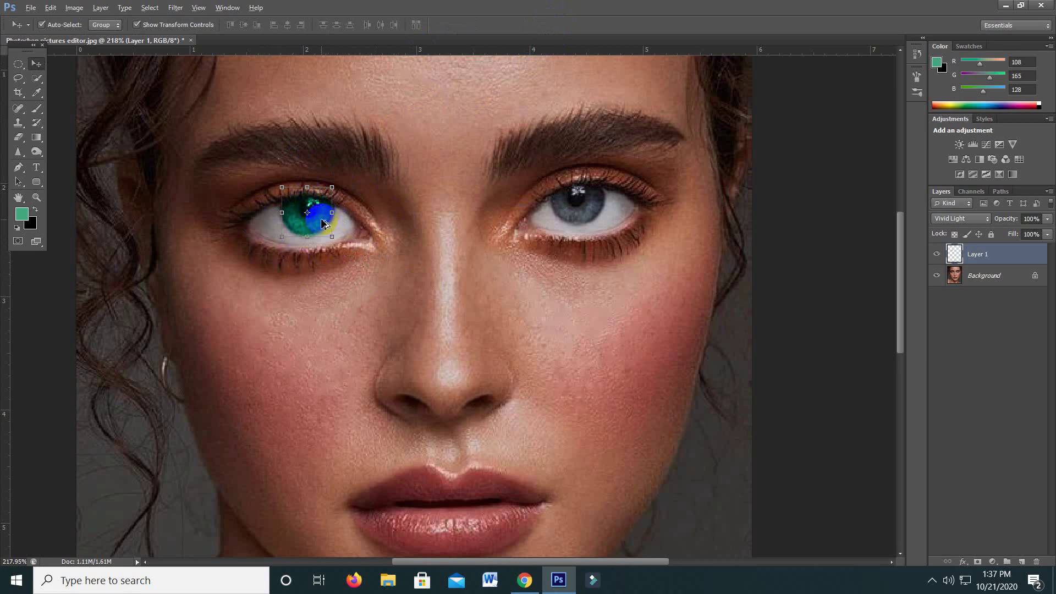
{"action": "left_click_drag", "start_coordinate": [319, 222], "coordinate": [587, 213]}
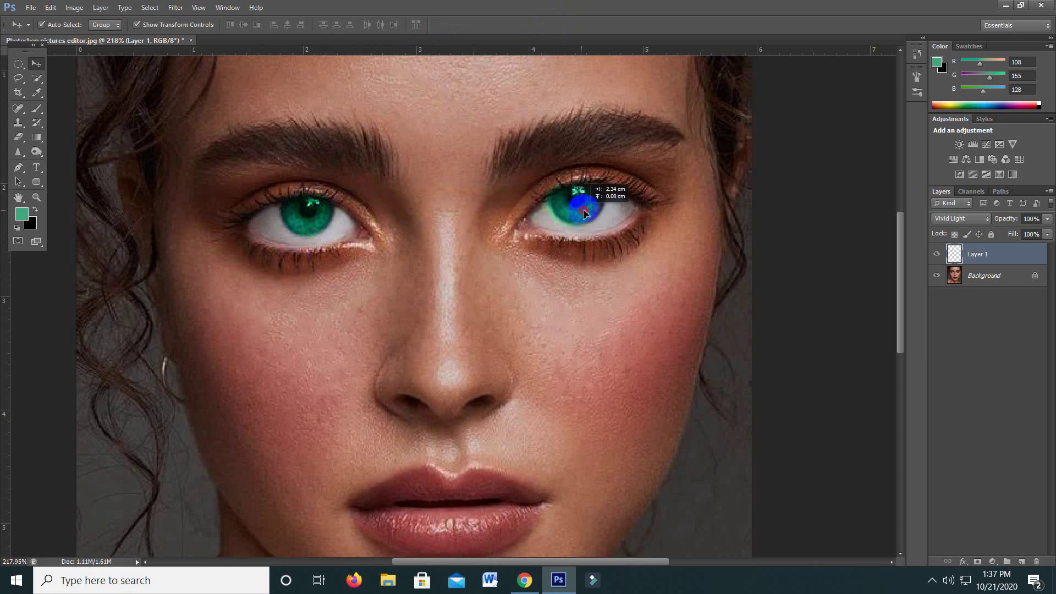
{"action": "left_click_drag", "start_coordinate": [588, 210], "coordinate": [586, 210]}
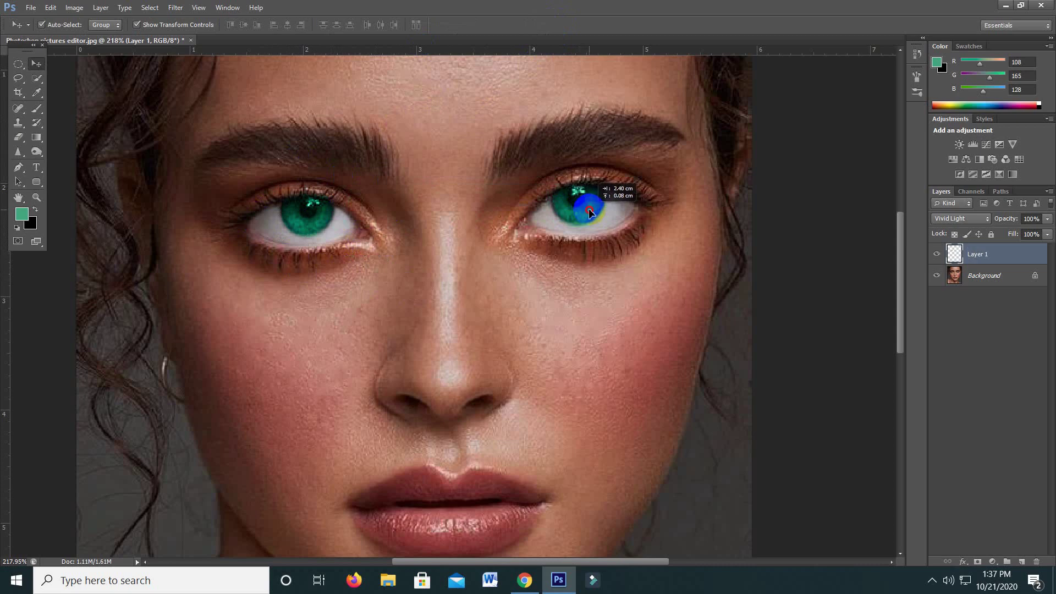
{"action": "left_click_drag", "start_coordinate": [589, 213], "coordinate": [588, 213]}
{"action": "scroll", "coordinate": [455, 276], "scroll_direction": "down", "scroll_amount": 2}
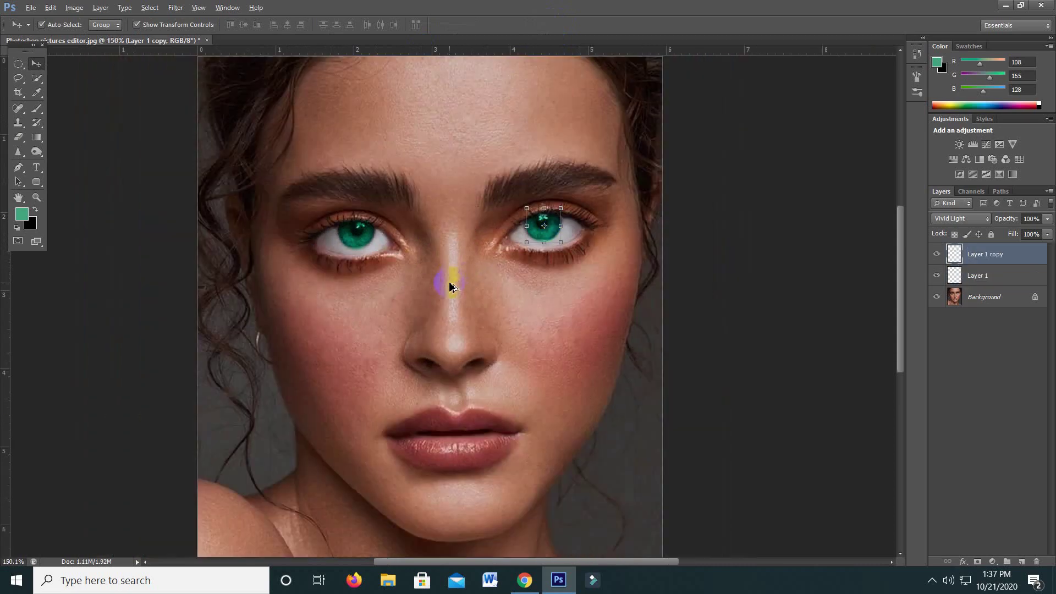
- Choose the plain Eraser tool and target Layer 1 copy
{"action": "scroll", "coordinate": [450, 286], "scroll_direction": "down", "scroll_amount": 1}
{"action": "scroll", "coordinate": [573, 181], "scroll_direction": "up", "scroll_amount": 1}
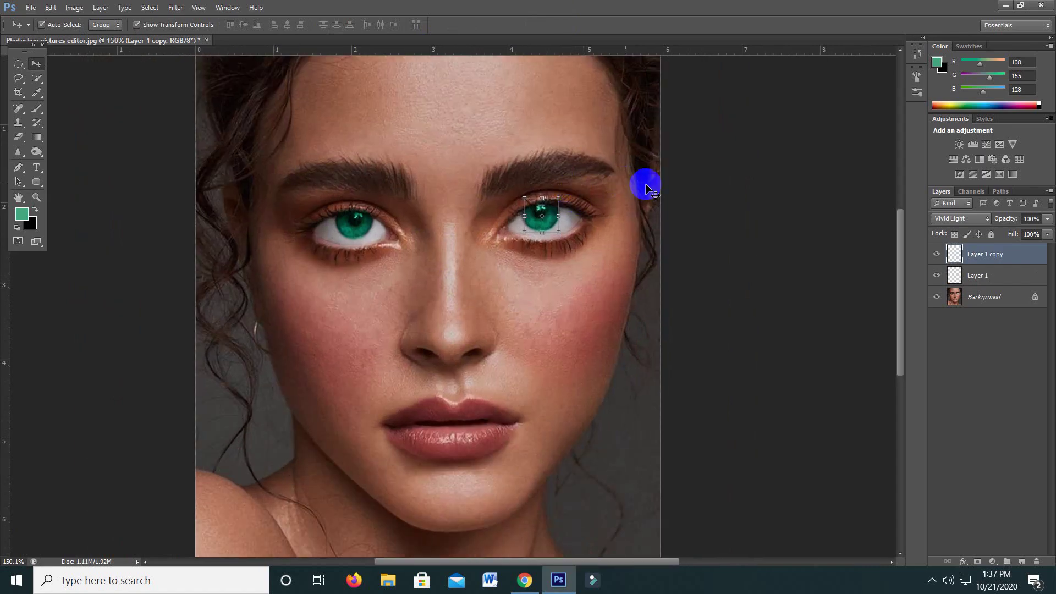
{"action": "left_click", "coordinate": [118, 135]}
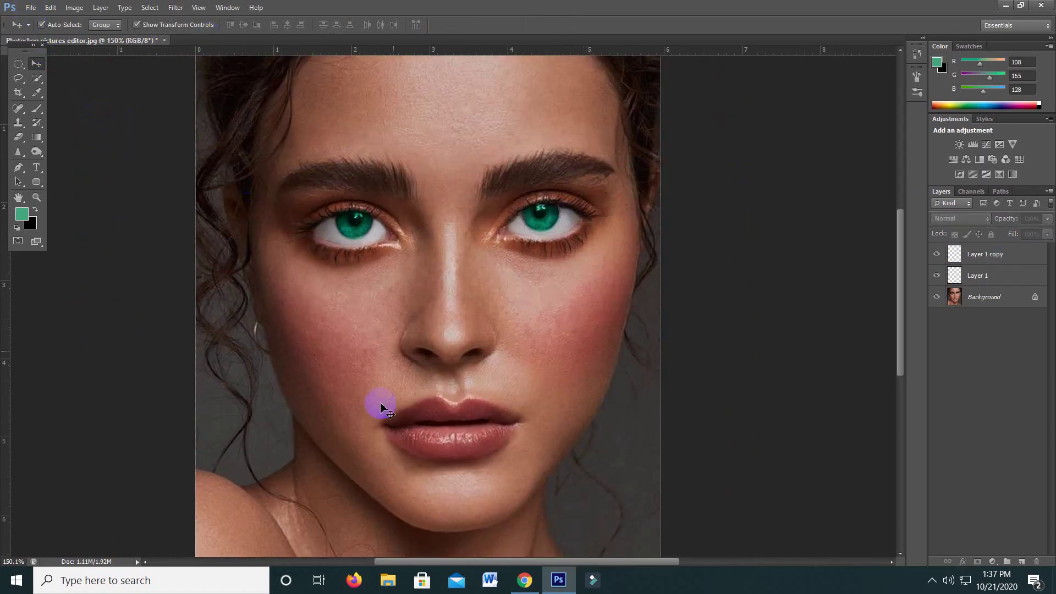
{"action": "scroll", "coordinate": [440, 368], "scroll_direction": "down", "scroll_amount": 1}
{"action": "scroll", "coordinate": [572, 198], "scroll_direction": "up", "scroll_amount": 2}
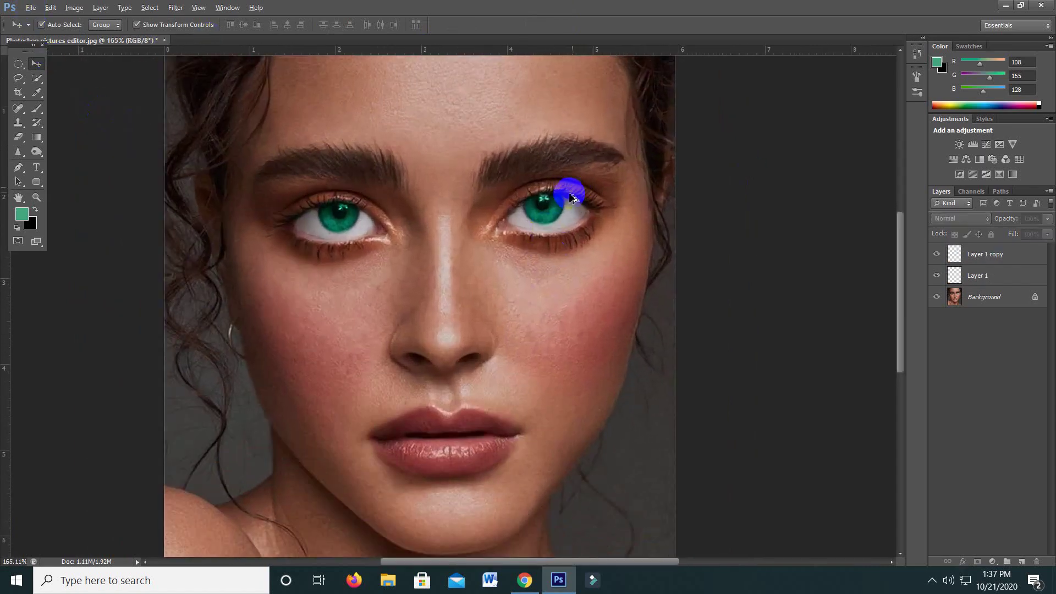
{"action": "scroll", "coordinate": [572, 198], "scroll_direction": "up", "scroll_amount": 2}
{"action": "left_click", "coordinate": [20, 137]}
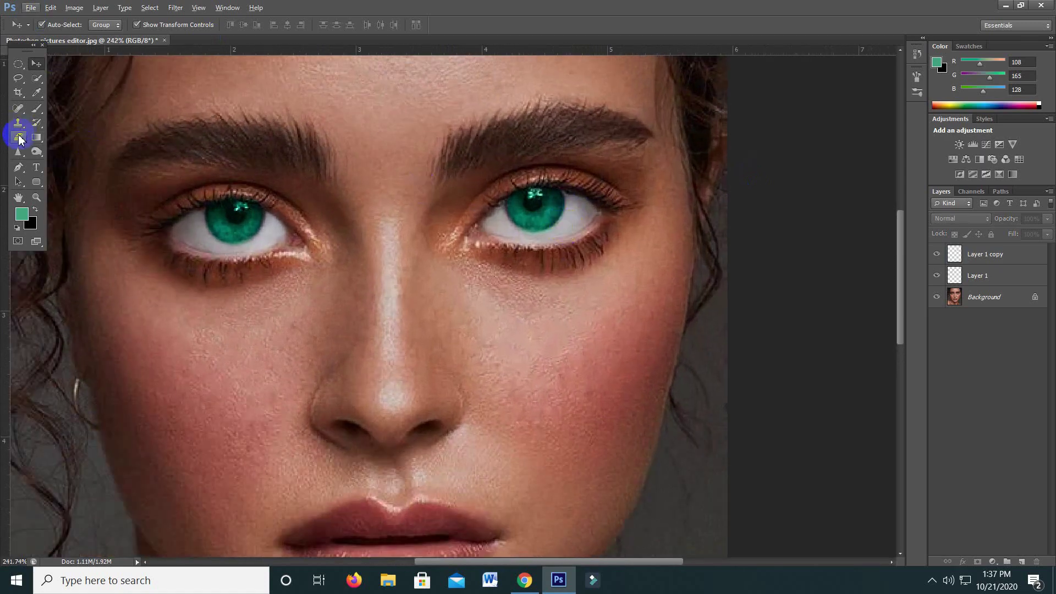
{"action": "left_click", "coordinate": [273, 187]}
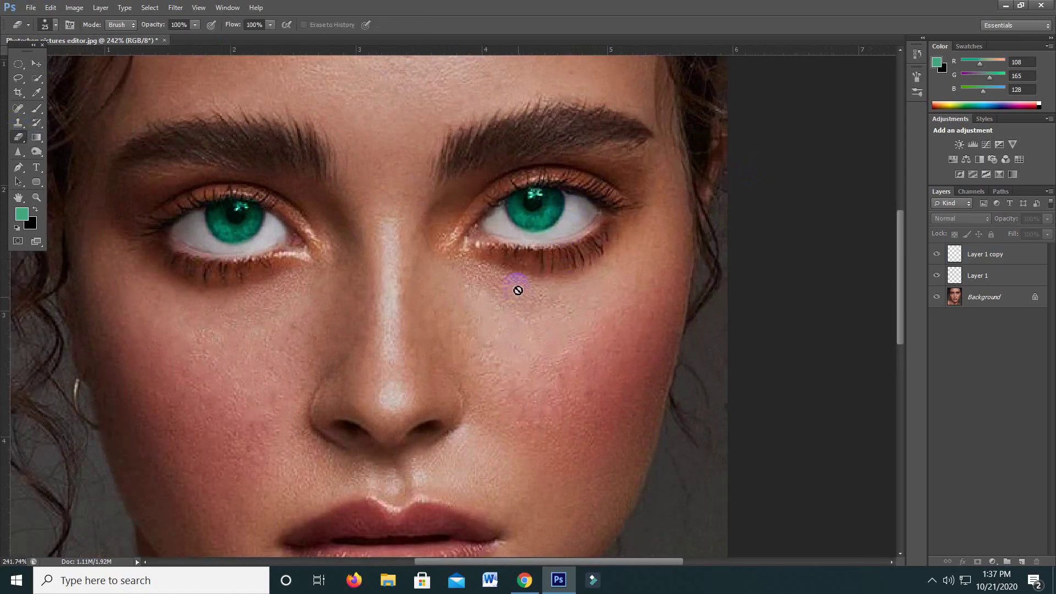
{"action": "left_click", "coordinate": [959, 254]}
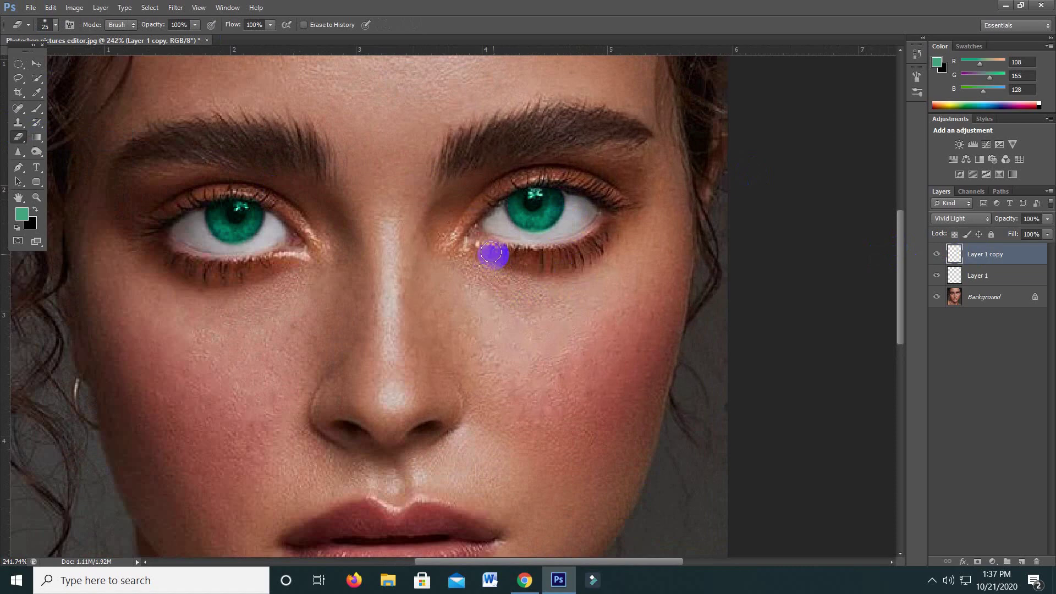
- With a smaller brush, erase stray green around the right iris, upper lid and left iris
{"action": "key", "text": "bracketleft"}
{"action": "left_click_drag", "start_coordinate": [522, 237], "coordinate": [558, 231]}
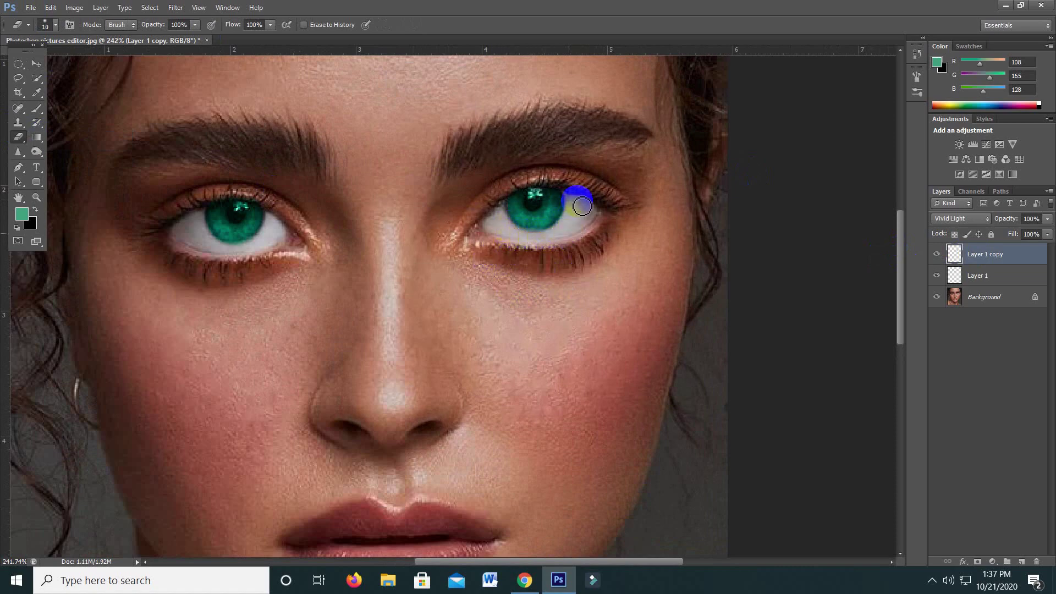
{"action": "left_click_drag", "start_coordinate": [575, 193], "coordinate": [505, 215]}
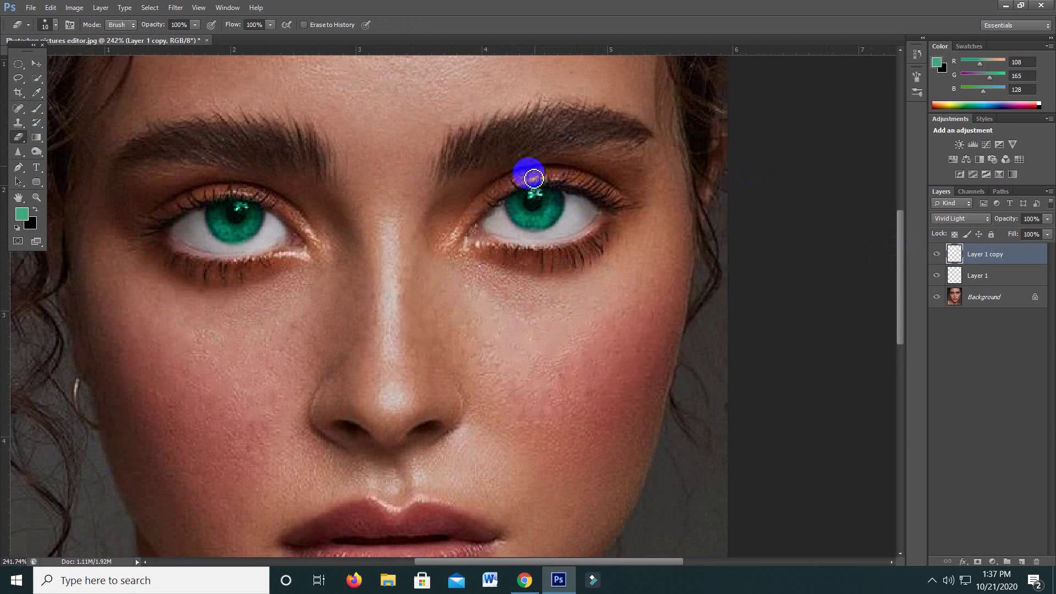
{"action": "mouse_move", "coordinate": [247, 234]}
{"action": "left_mouse_down"}
{"action": "mouse_move", "coordinate": [271, 223]}
{"action": "mouse_move", "coordinate": [211, 241]}
{"action": "left_mouse_up"}
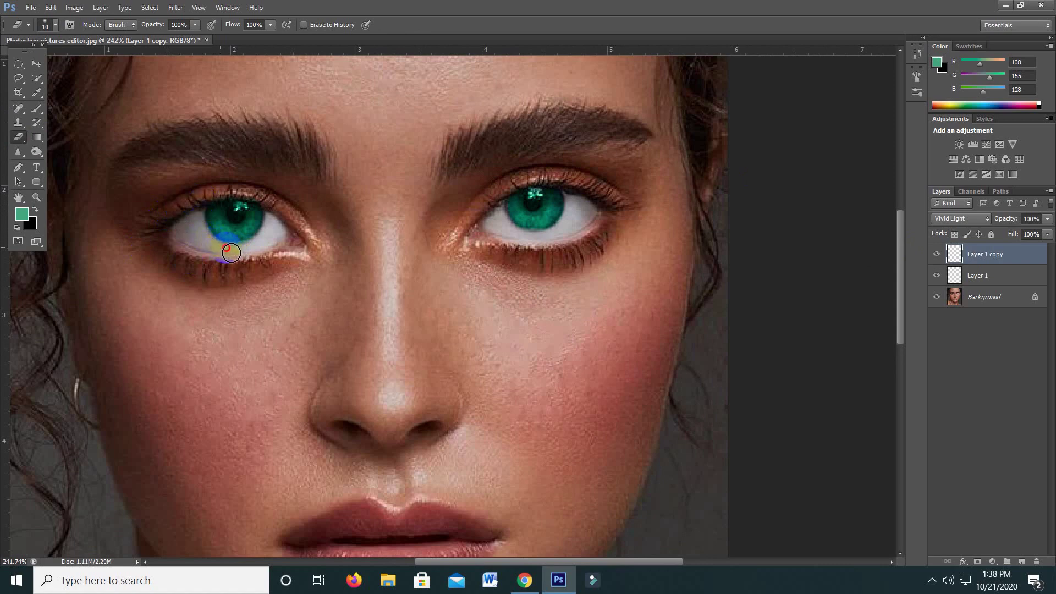
{"action": "scroll", "coordinate": [342, 370], "scroll_direction": "down", "scroll_amount": 2}
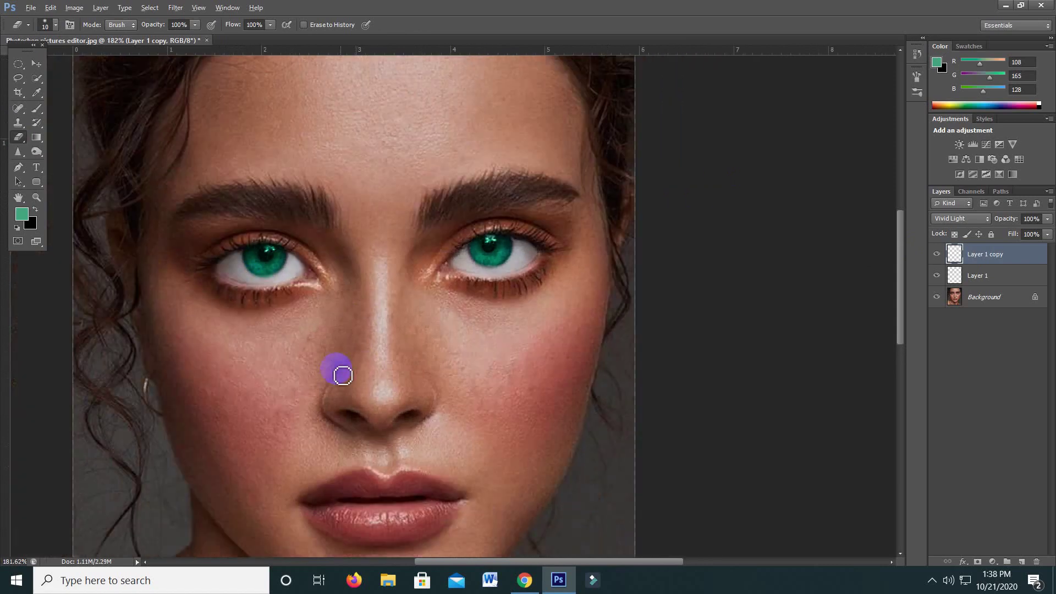
{"action": "scroll", "coordinate": [335, 363], "scroll_direction": "down", "scroll_amount": 2}
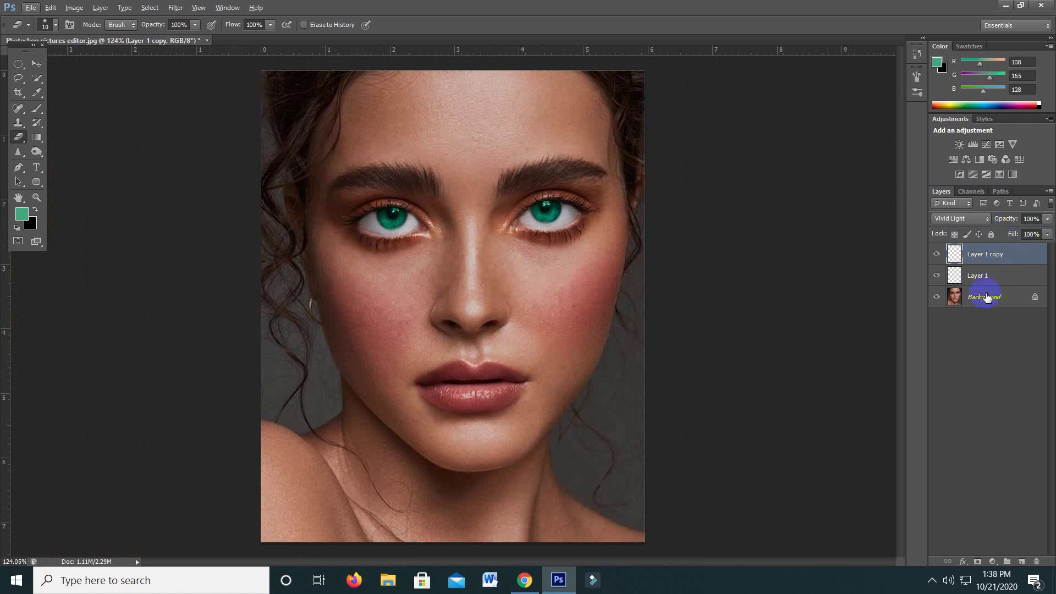
- Merge all three eye-colour layers into one layer
{"action": "left_click", "coordinate": [988, 298], "text": "shift"}
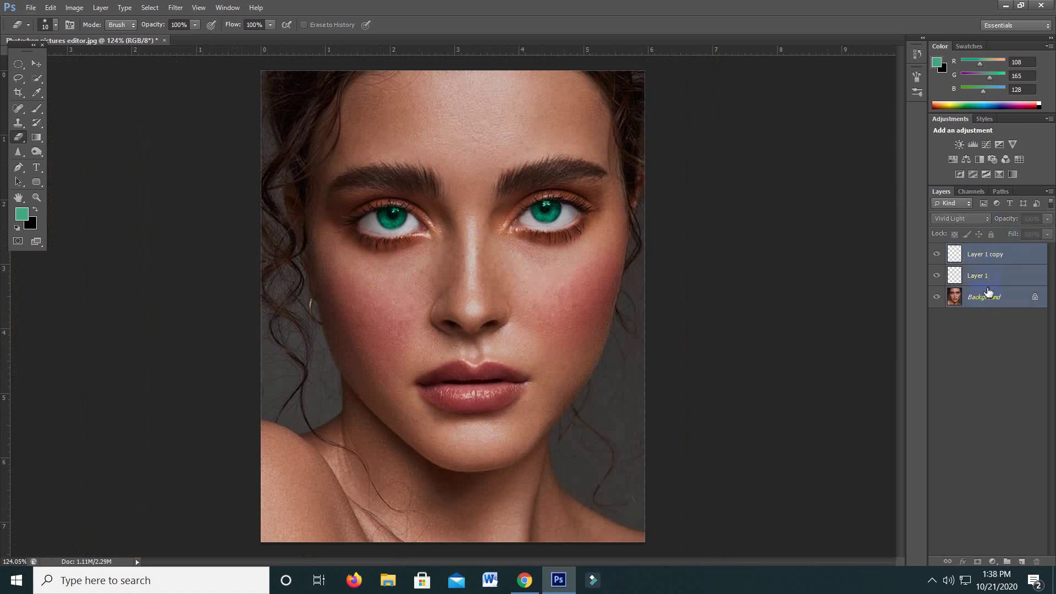
{"action": "right_click", "coordinate": [988, 300]}
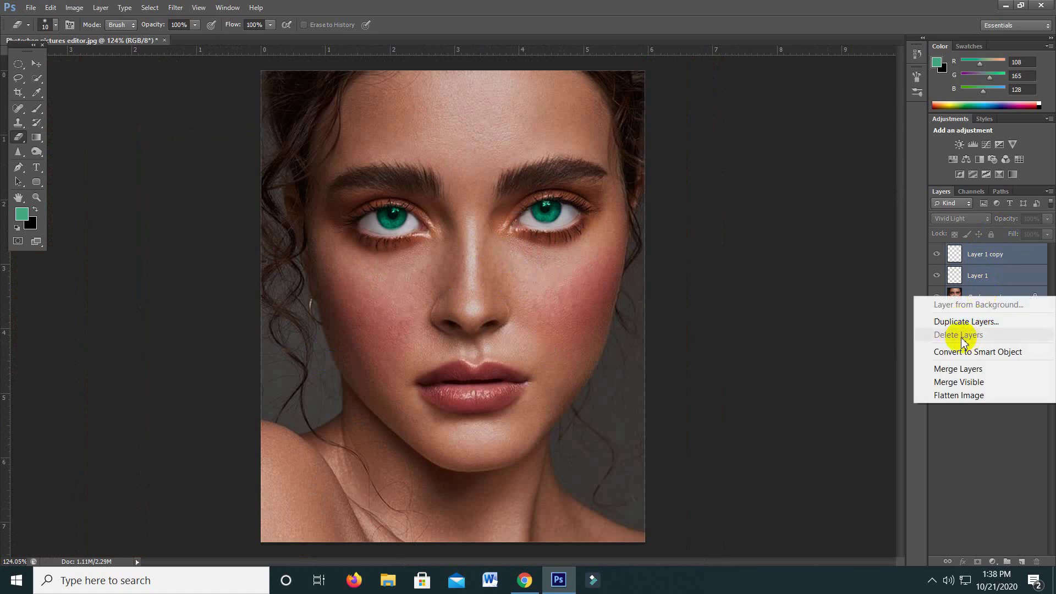
{"action": "left_click", "coordinate": [967, 373]}
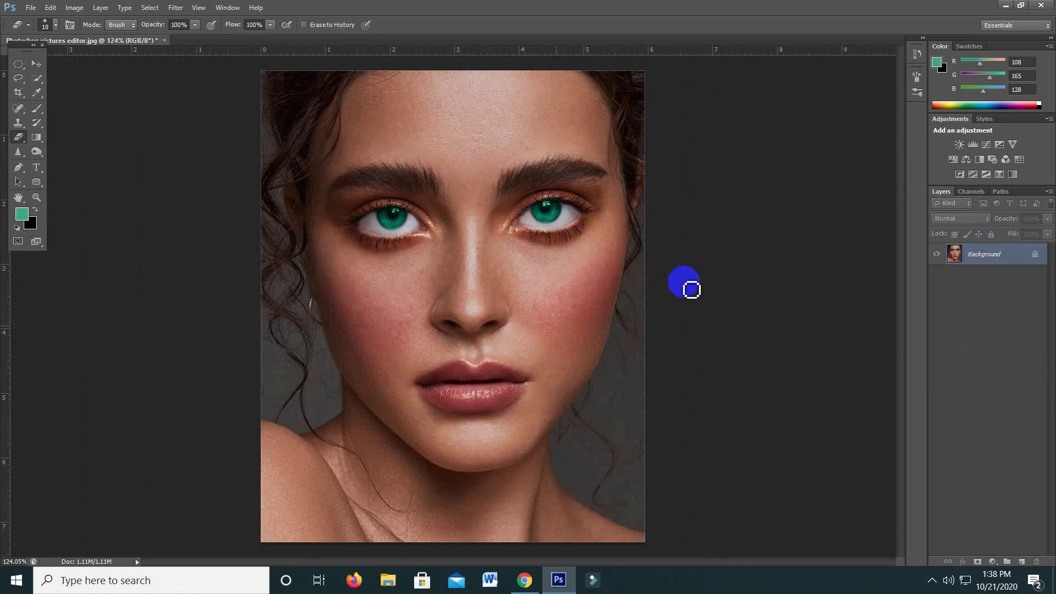
- Boost the image's overall saturation by +12 with Hue/Saturation
{"action": "left_click", "coordinate": [76, 10]}
{"action": "mouse_move", "coordinate": [97, 41]}
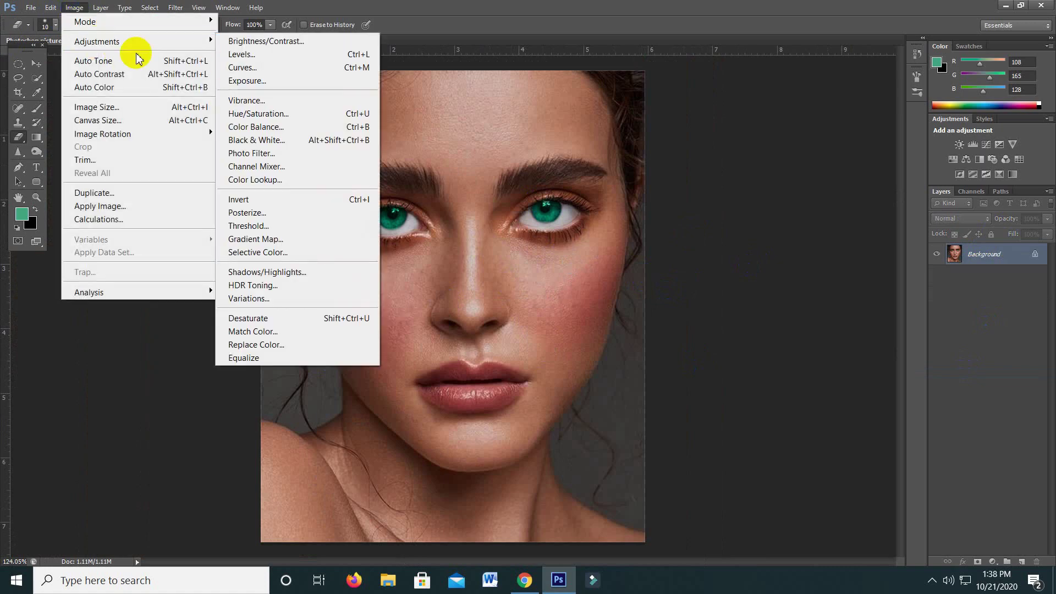
{"action": "left_click", "coordinate": [273, 112]}
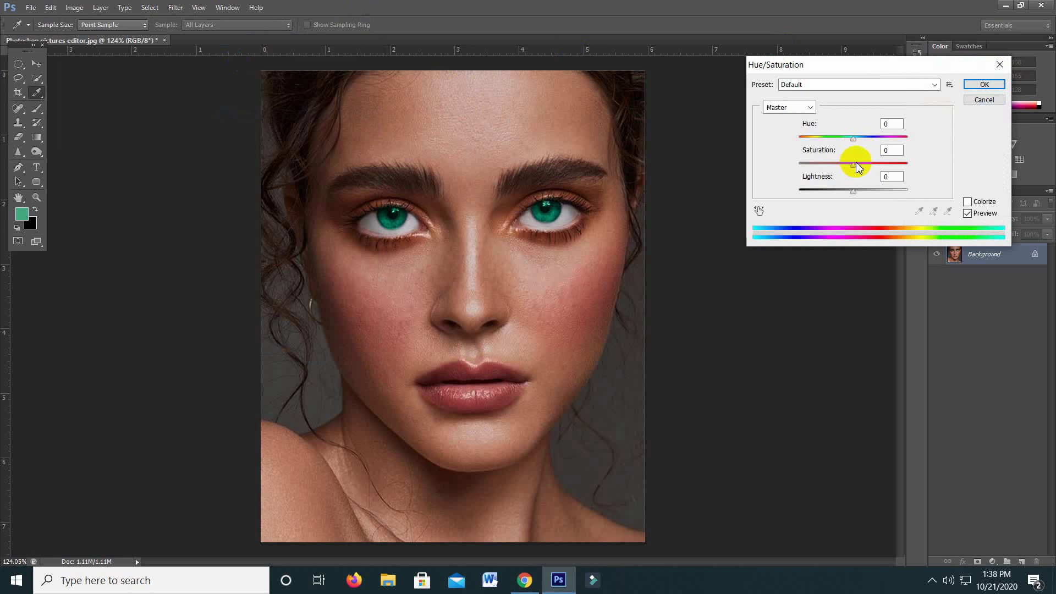
{"action": "left_click_drag", "start_coordinate": [852, 168], "coordinate": [861, 170]}
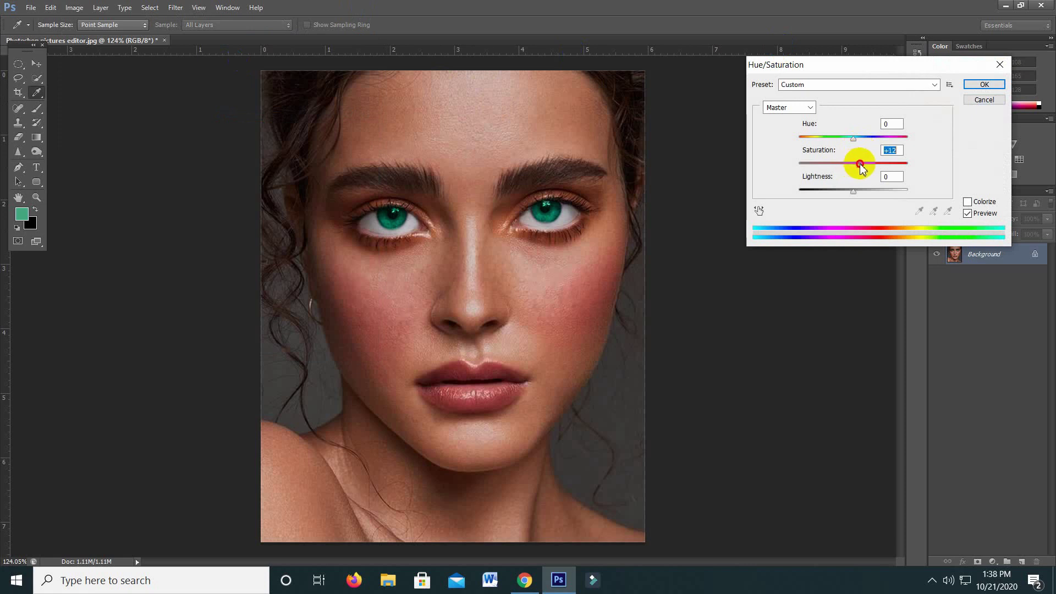
{"action": "left_click", "coordinate": [984, 84]}
{"action": "key", "text": "e"}
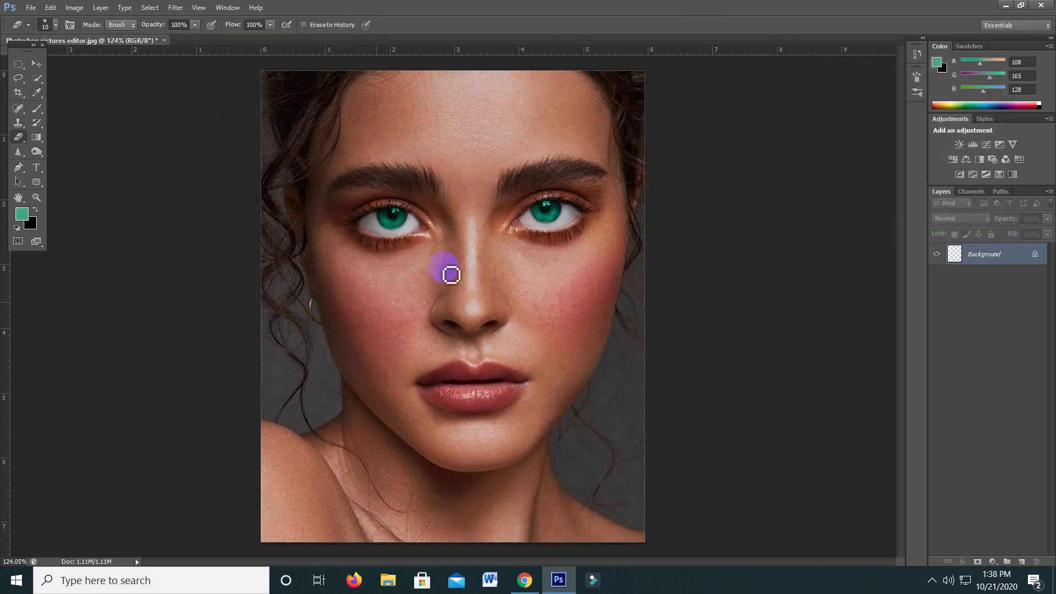
{"action": "scroll", "coordinate": [497, 412], "scroll_direction": "up", "scroll_amount": 3}
- Start a Pen path at the left lip corner, curving along the lower lip to the right corner
{"action": "scroll", "coordinate": [497, 412], "scroll_direction": "up", "scroll_amount": 3}
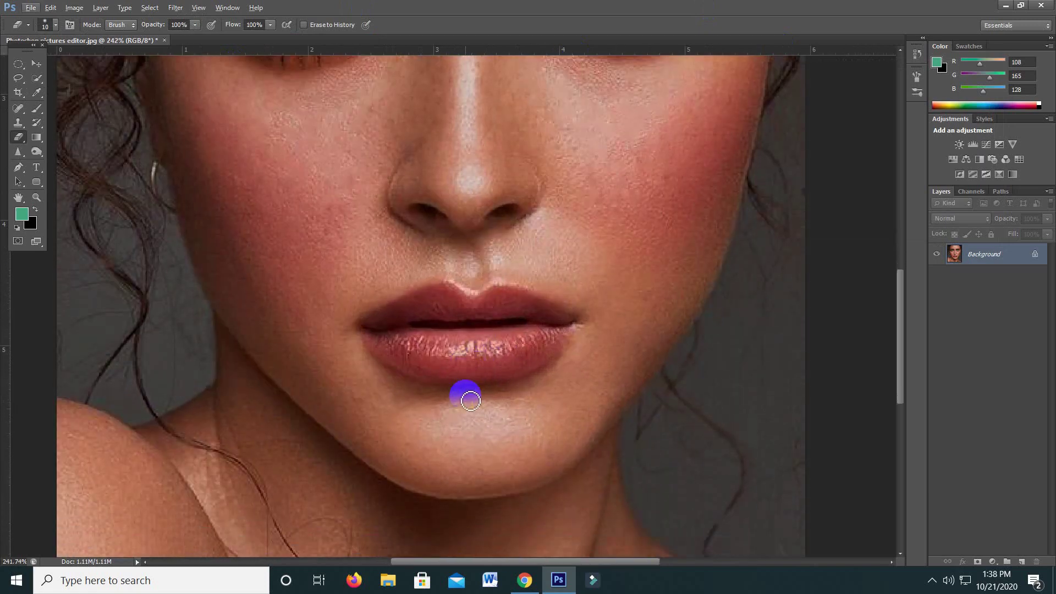
{"action": "left_click", "coordinate": [19, 167]}
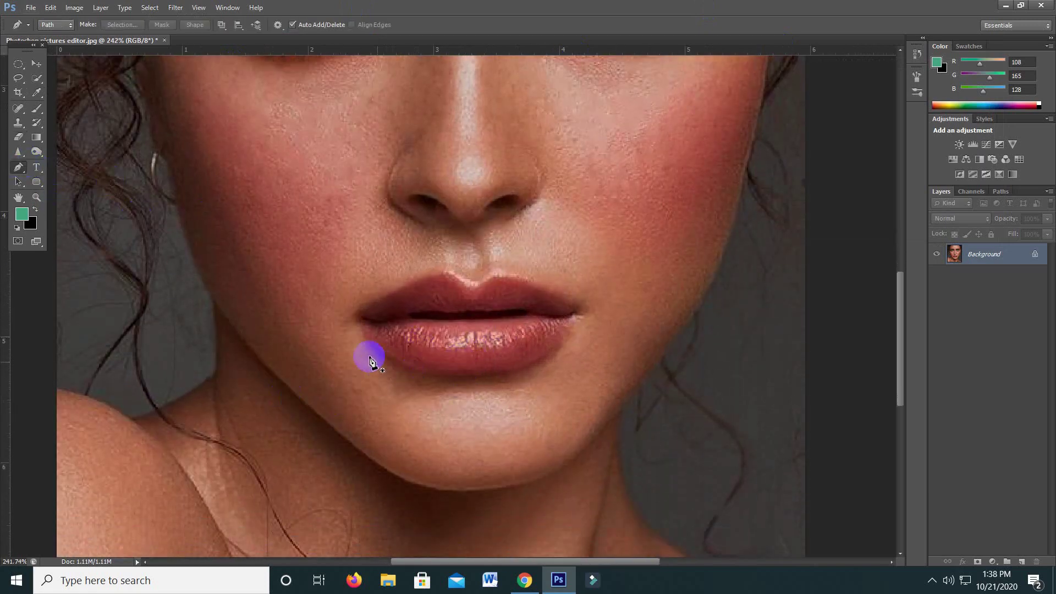
{"action": "left_click", "coordinate": [356, 320]}
{"action": "left_click_drag", "start_coordinate": [426, 374], "coordinate": [467, 376]}
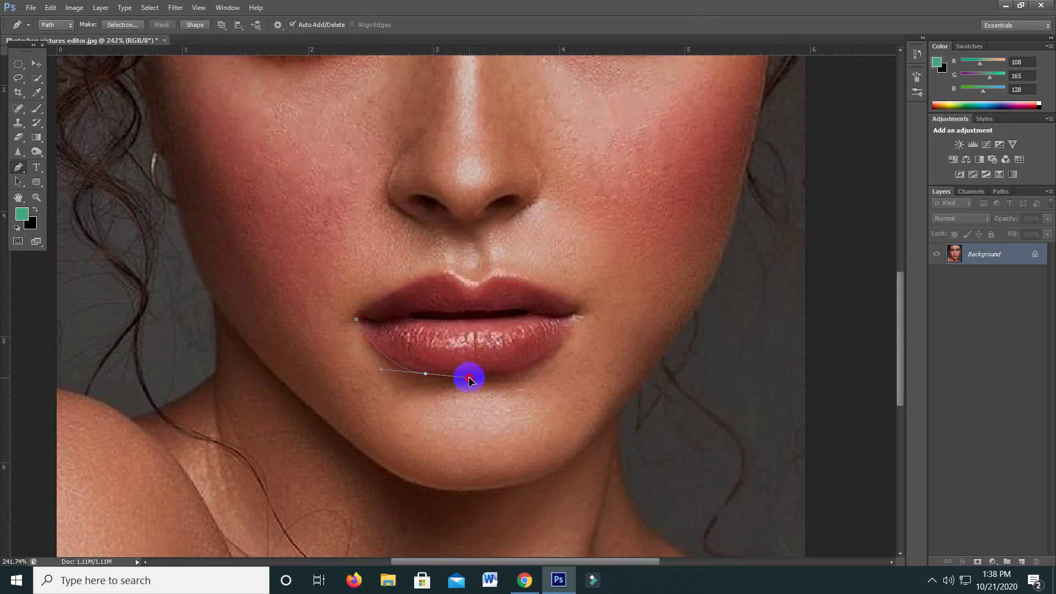
{"action": "left_click_drag", "start_coordinate": [583, 314], "coordinate": [625, 257]}
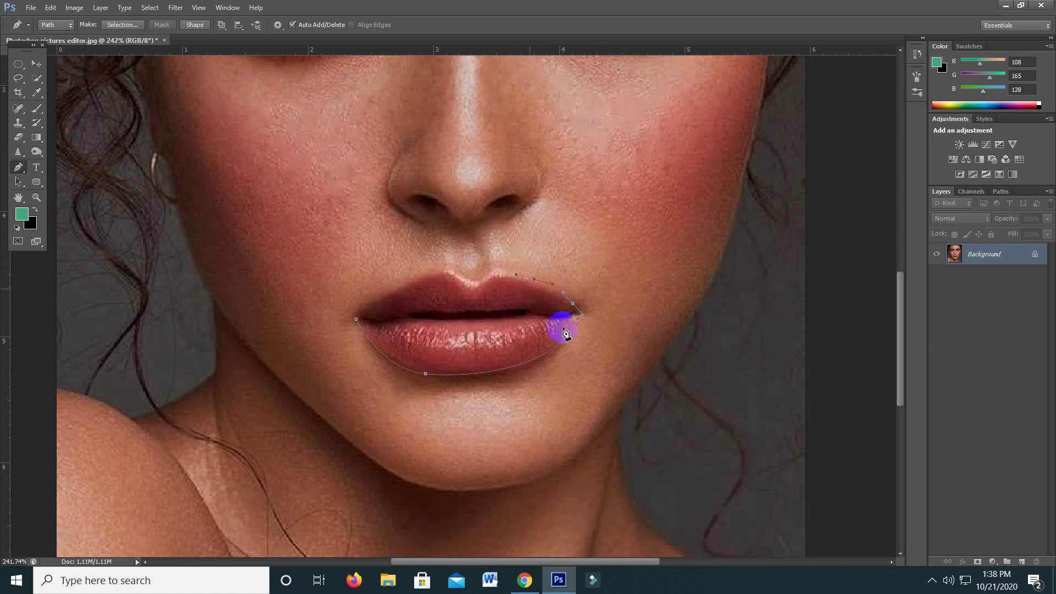
- Trace the upper lip back to the start point, close the path and load it as a selection
{"action": "left_click", "coordinate": [582, 315], "text": "alt"}
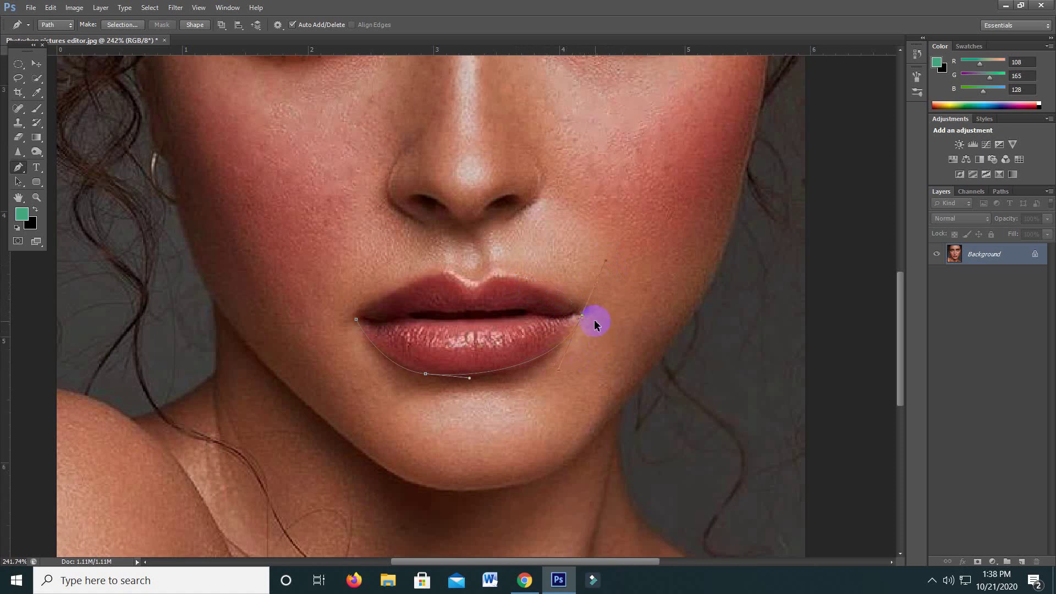
{"action": "left_click_drag", "start_coordinate": [566, 334], "coordinate": [602, 298]}
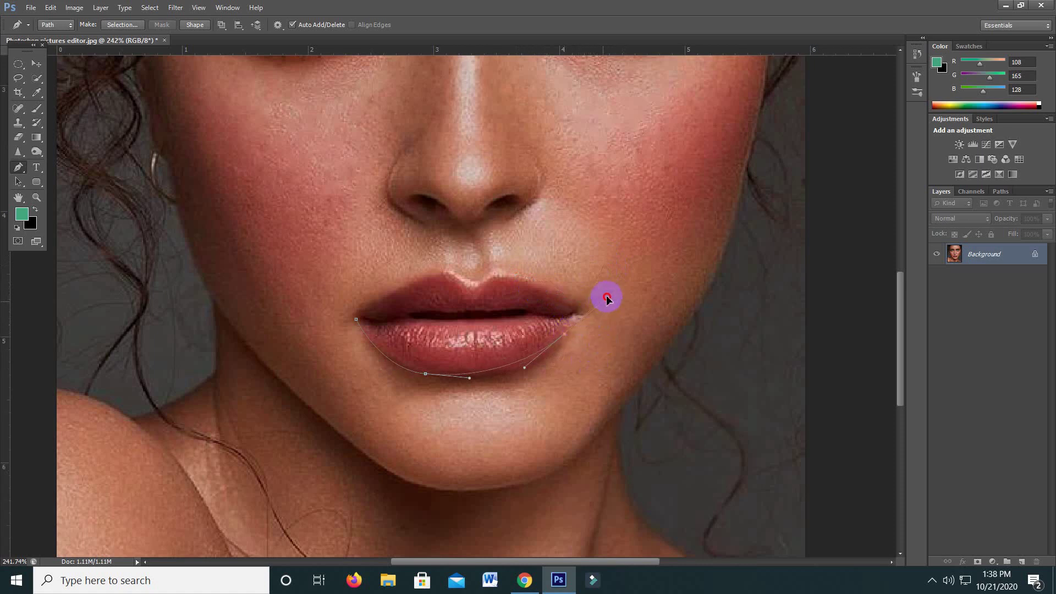
{"action": "left_click_drag", "start_coordinate": [593, 301], "coordinate": [594, 293]}
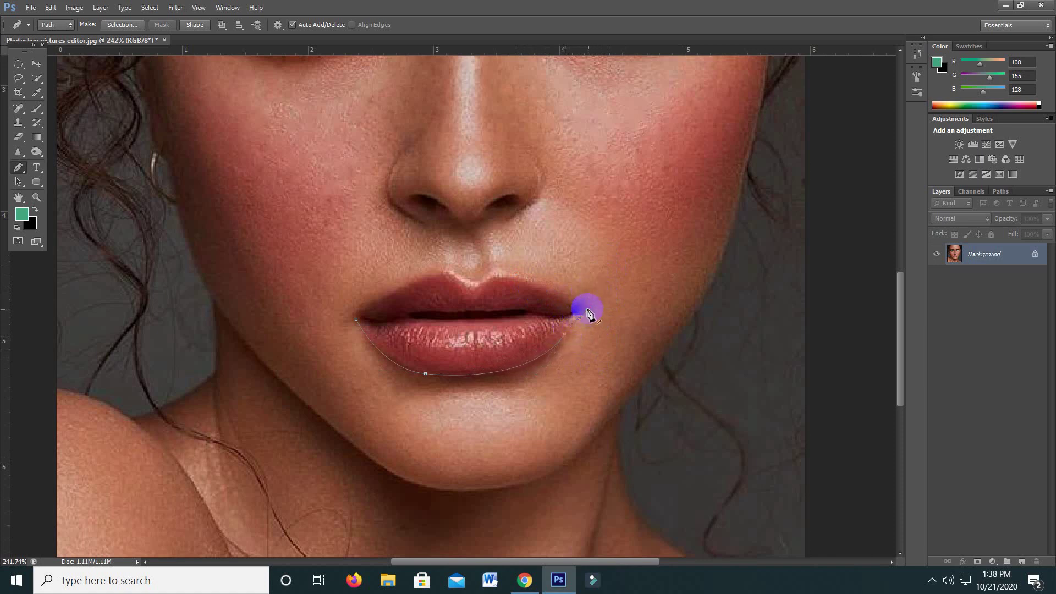
{"action": "left_click_drag", "start_coordinate": [554, 294], "coordinate": [525, 283]}
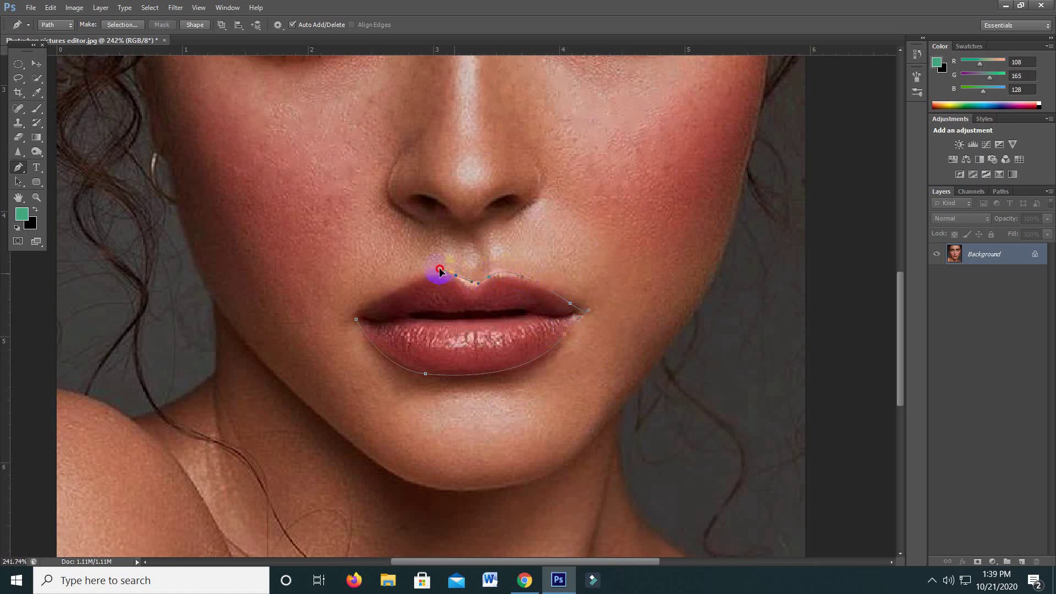
{"action": "left_click_drag", "start_coordinate": [440, 274], "coordinate": [367, 305]}
{"action": "left_click", "coordinate": [355, 319]}
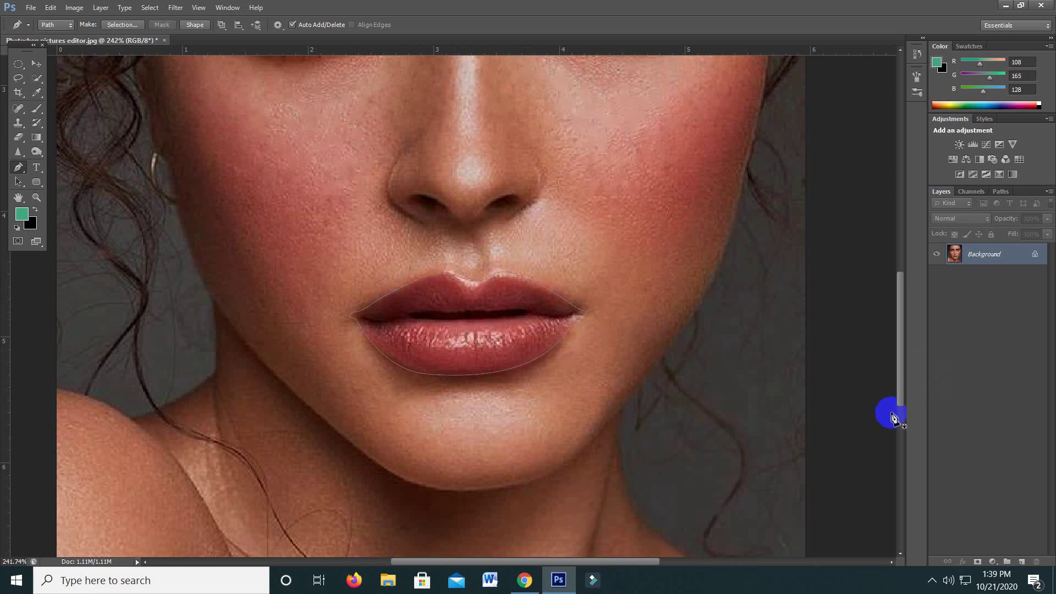
{"action": "key", "text": "ctrl+Return"}
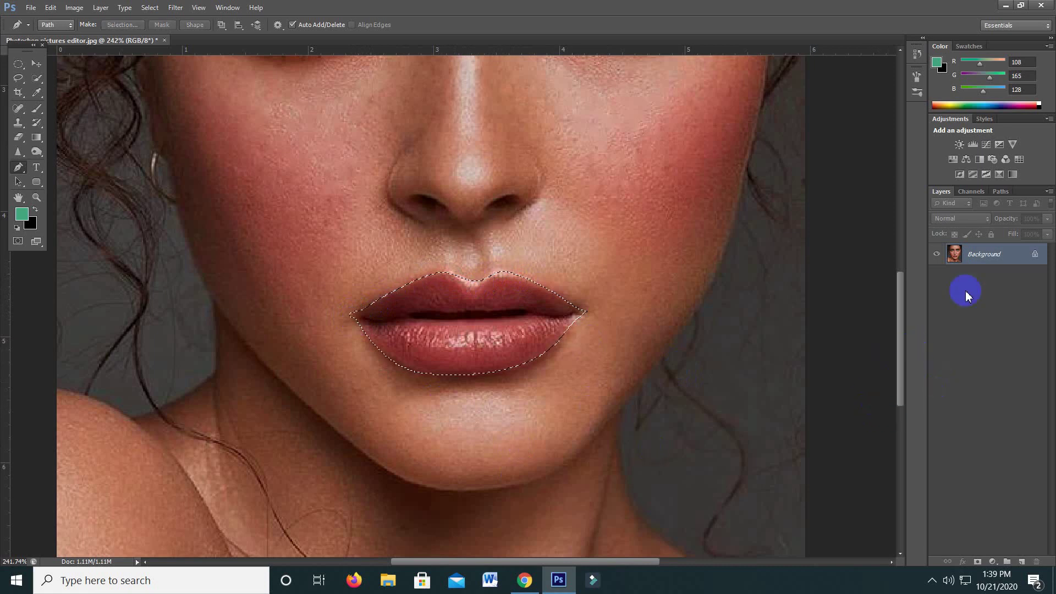
- Add a new layer, set the foreground colour to pure red #ff0000 and fill the lip selection
{"action": "left_click", "coordinate": [1021, 562]}
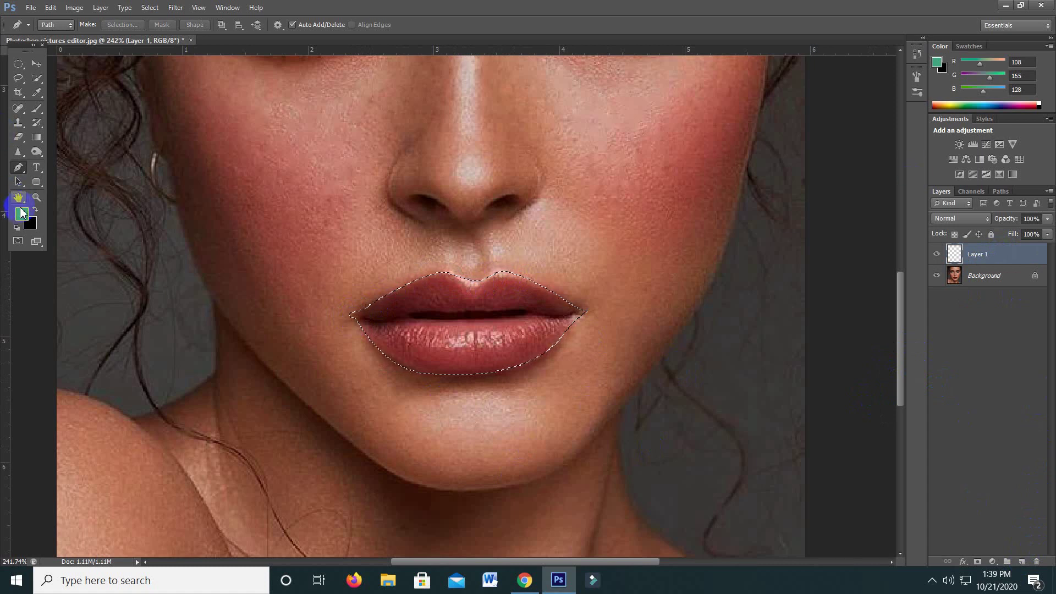
{"action": "left_click", "coordinate": [21, 214]}
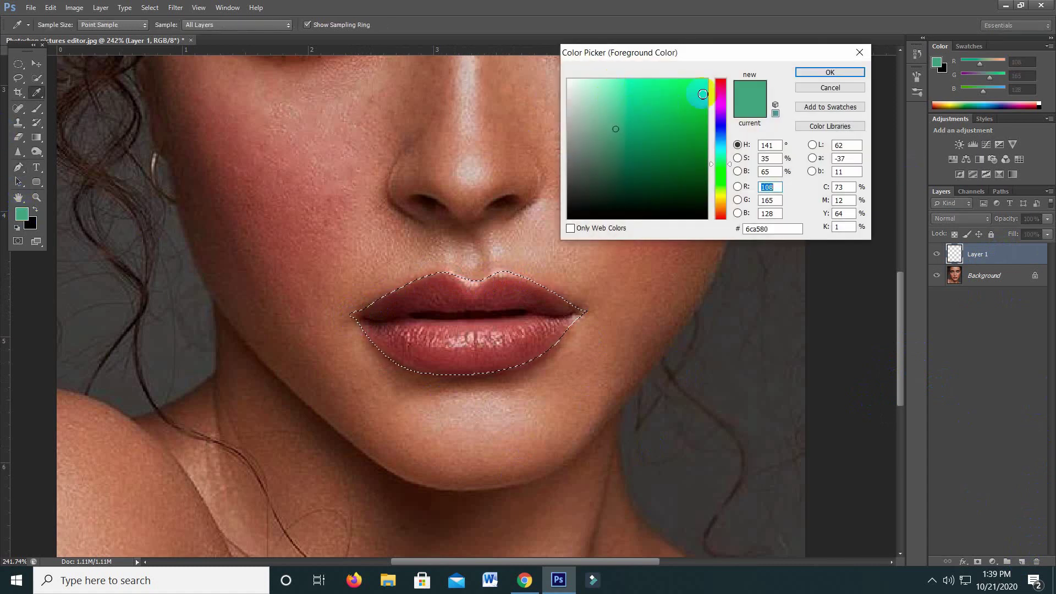
{"action": "mouse_move", "coordinate": [722, 99]}
{"action": "left_mouse_down"}
{"action": "mouse_move", "coordinate": [720, 80]}
{"action": "mouse_move", "coordinate": [713, 82]}
{"action": "left_mouse_up"}
{"action": "left_click", "coordinate": [815, 73]}
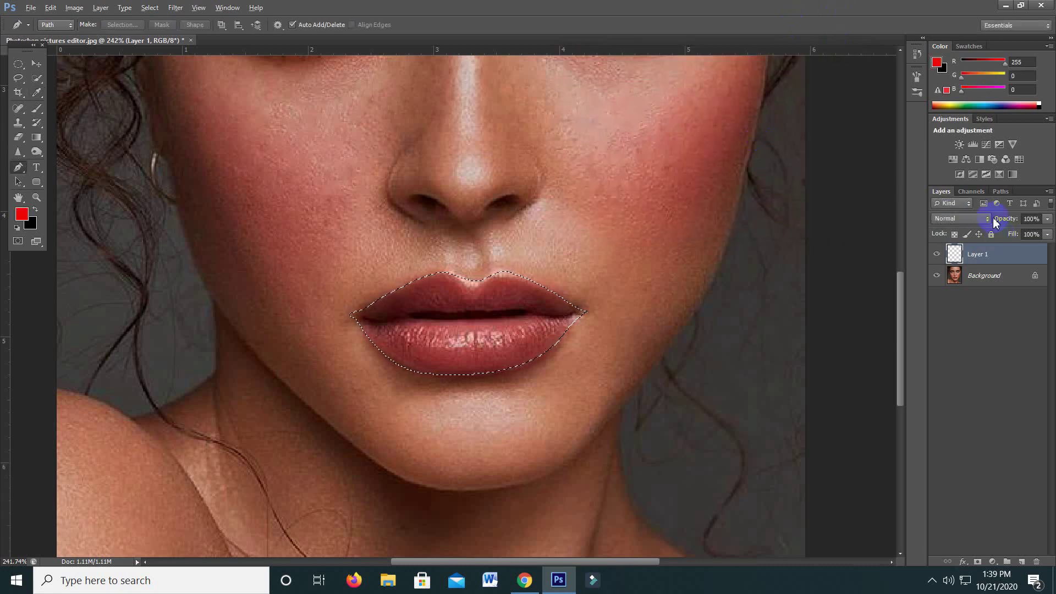
{"action": "key", "text": "alt+BackSpace"}
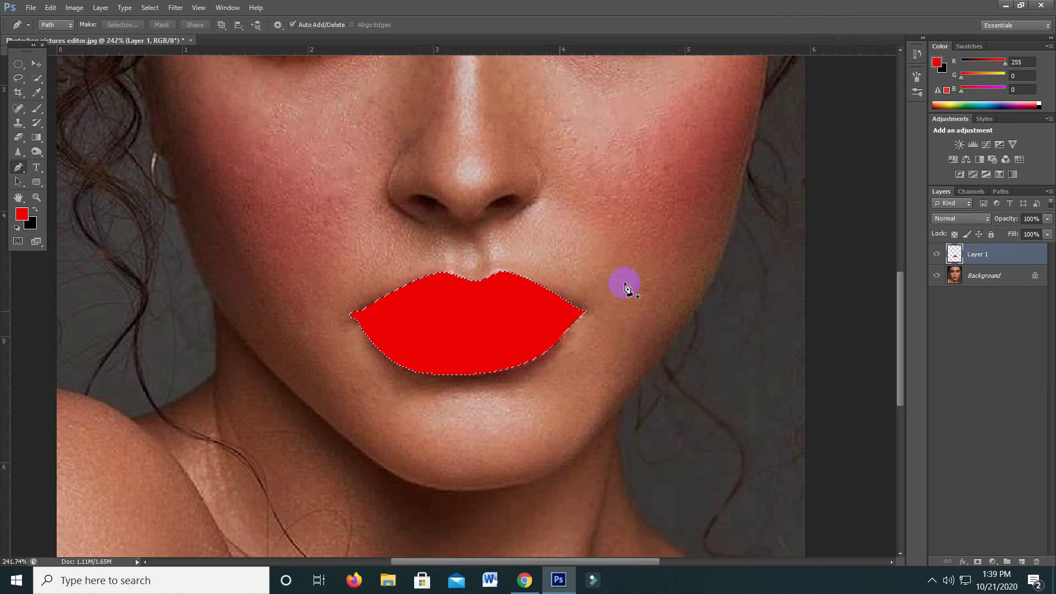
- Set Layer 1's blend mode to Multiply so the lip texture shows through the red
{"action": "left_click", "coordinate": [36, 64]}
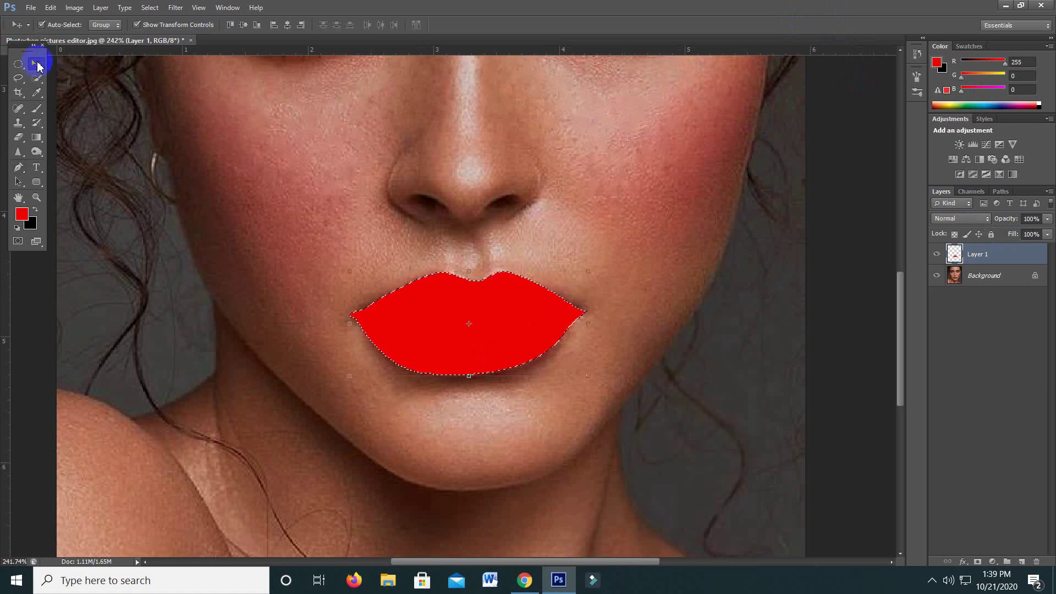
{"action": "left_click", "coordinate": [985, 218]}
{"action": "left_click", "coordinate": [961, 275]}
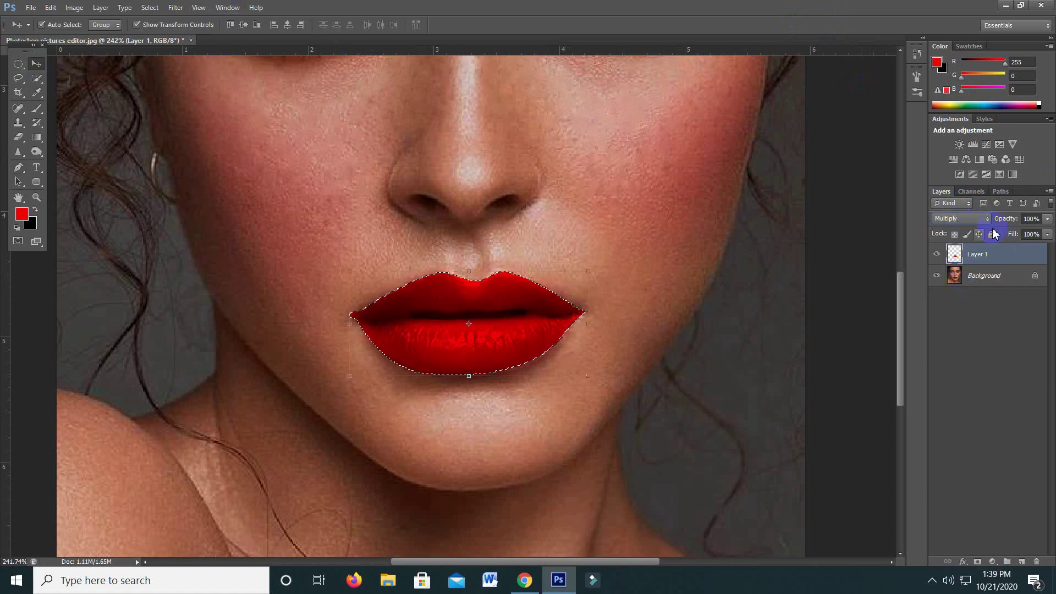
{"action": "left_click", "coordinate": [968, 219]}
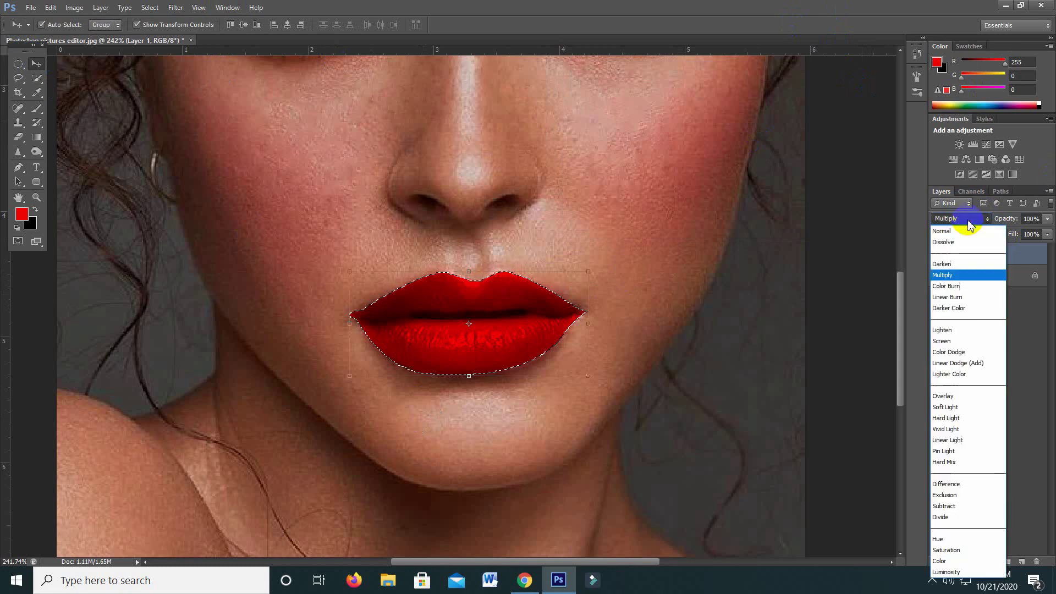
{"action": "left_click", "coordinate": [952, 275]}
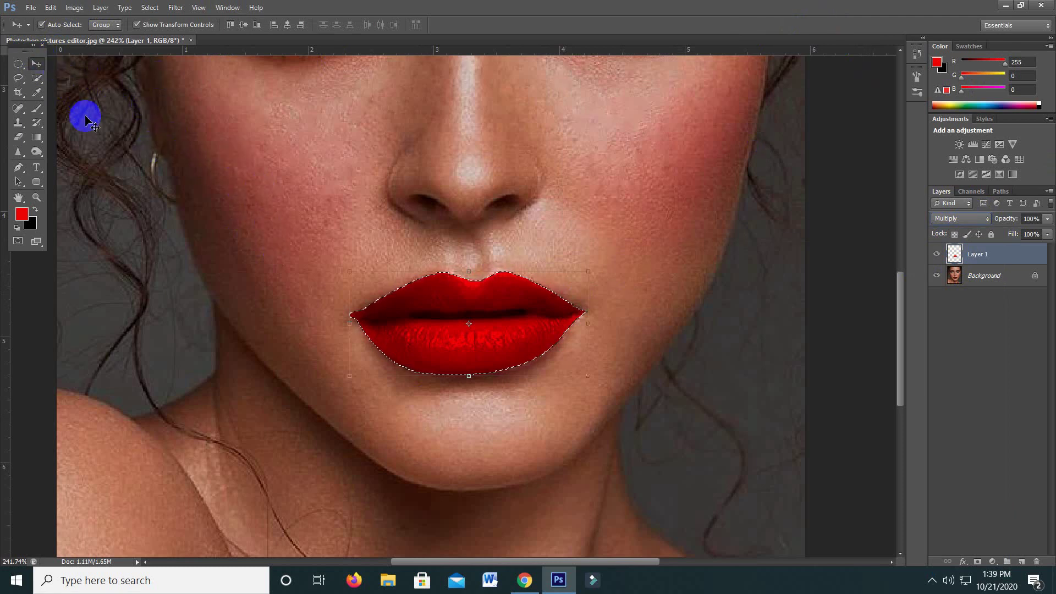
{"action": "left_click", "coordinate": [205, 174]}
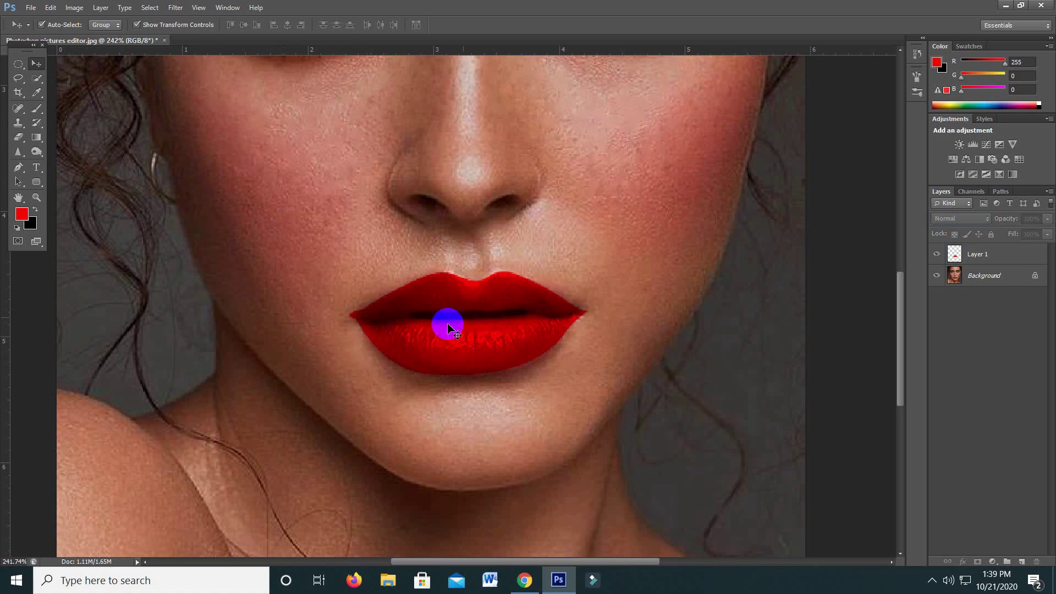
- Deselect and erase stray red along the lower lip with a 20 px Eraser on Layer 1
{"action": "key", "text": "ctrl+d"}
{"action": "key", "text": "ctrl+minus"}
{"action": "key", "text": "ctrl+minus"}
{"action": "scroll", "coordinate": [451, 297], "scroll_direction": "up", "scroll_amount": 2}
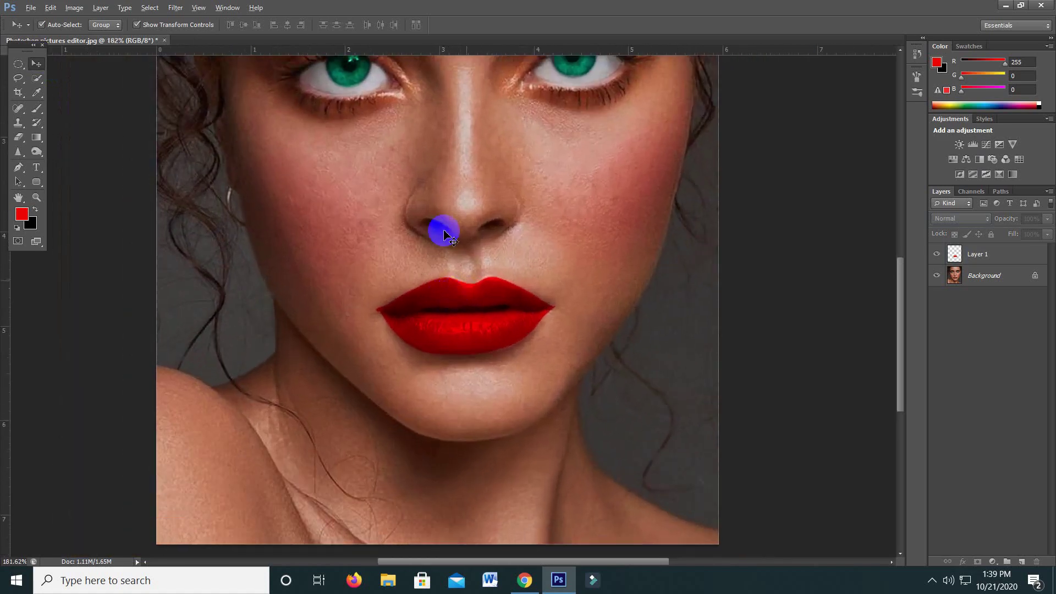
{"action": "left_click", "coordinate": [25, 139]}
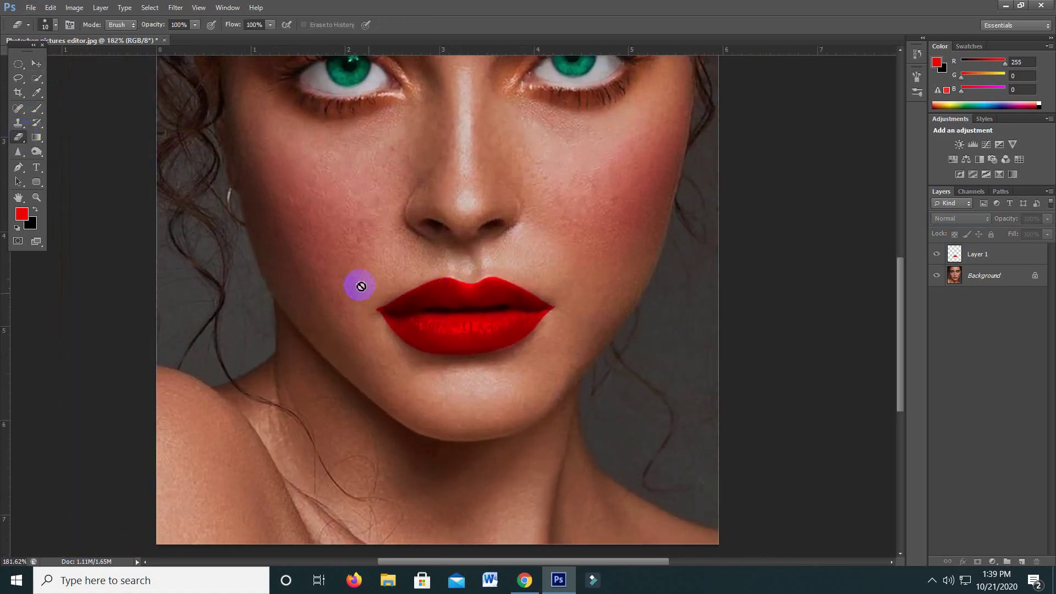
{"action": "left_click", "coordinate": [993, 257]}
{"action": "key", "text": "bracketright"}
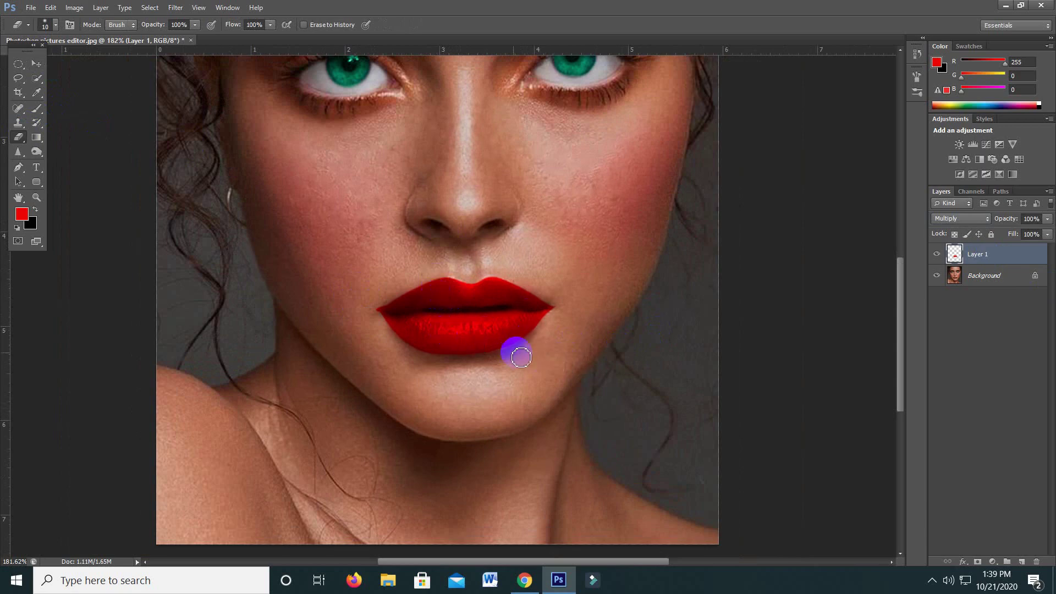
{"action": "mouse_move", "coordinate": [446, 347]}
{"action": "left_mouse_down"}
{"action": "mouse_move", "coordinate": [421, 356]}
{"action": "mouse_move", "coordinate": [538, 343]}
{"action": "mouse_move", "coordinate": [444, 358]}
{"action": "mouse_move", "coordinate": [399, 345]}
{"action": "mouse_move", "coordinate": [385, 326]}
{"action": "mouse_move", "coordinate": [414, 356]}
{"action": "mouse_move", "coordinate": [408, 349]}
{"action": "left_mouse_up"}
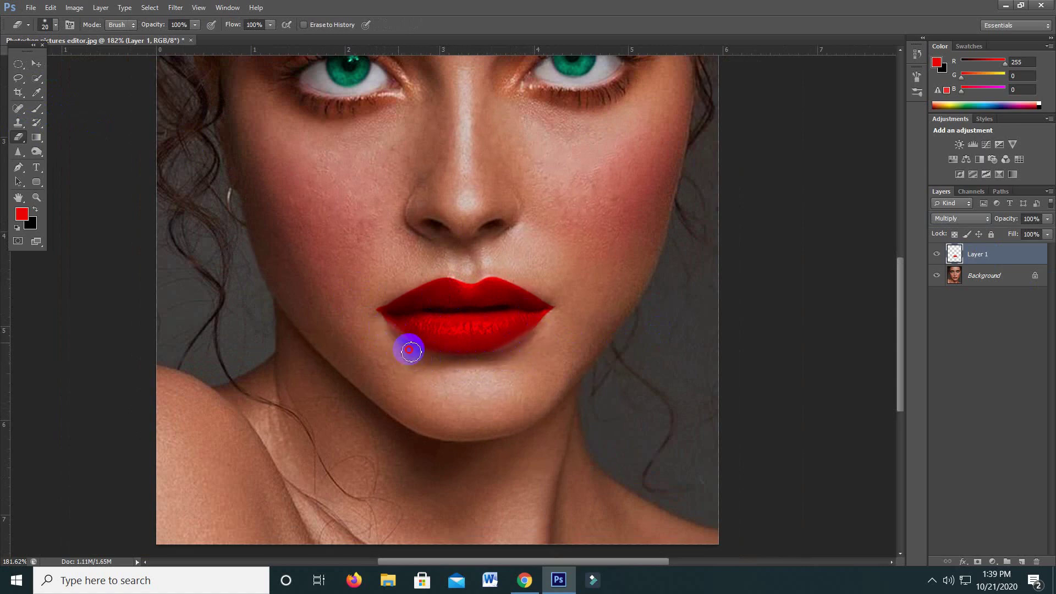
{"action": "left_click_drag", "start_coordinate": [620, 363], "coordinate": [543, 306]}
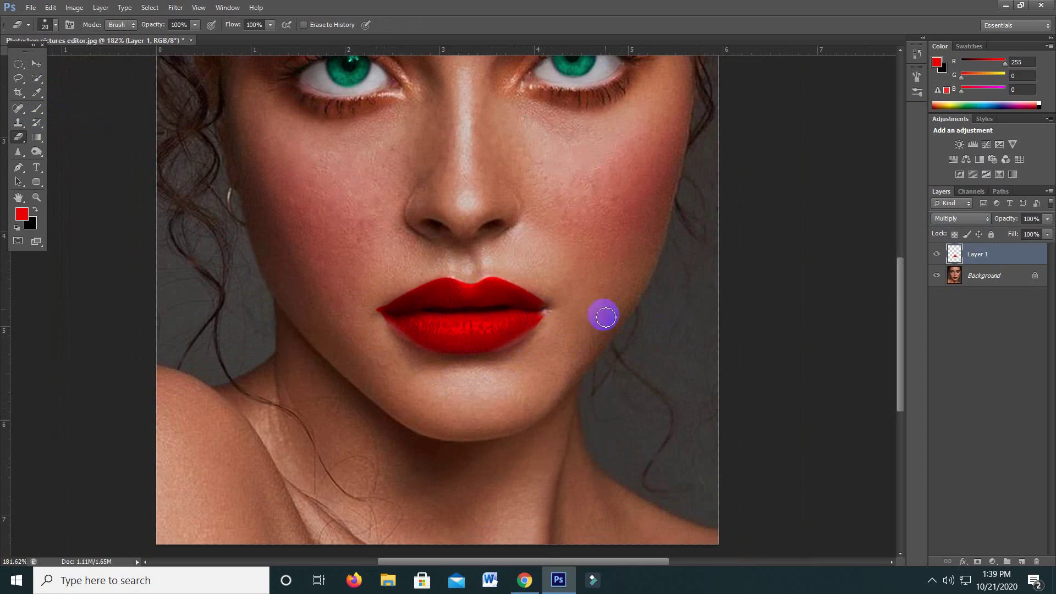
{"action": "key", "text": "ctrl+z"}
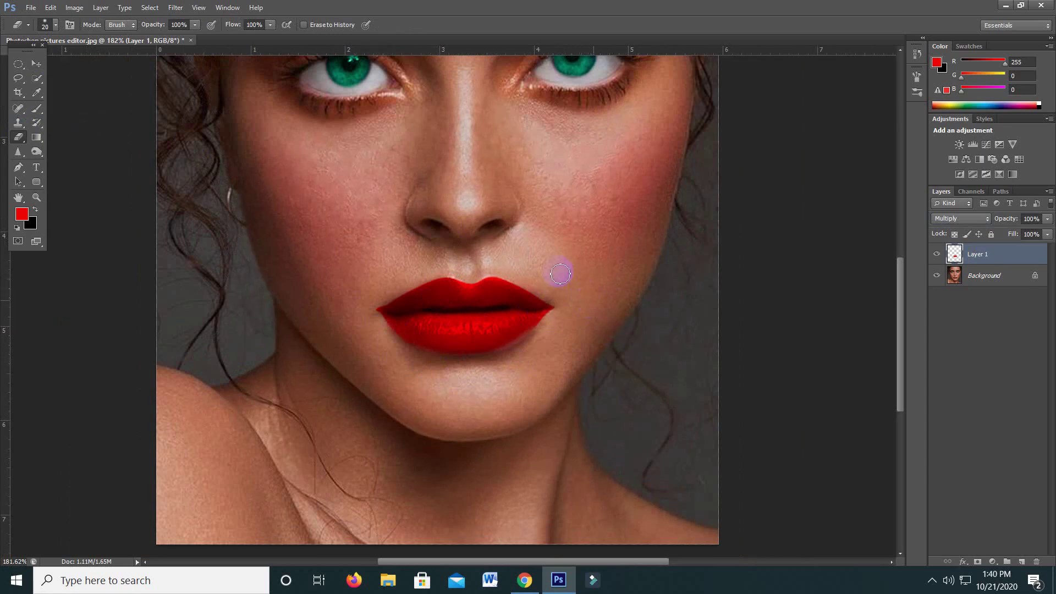
- Switch to a soft round eraser at 33% opacity and soften the red along the lip edges and corners
{"action": "left_click", "coordinate": [55, 26]}
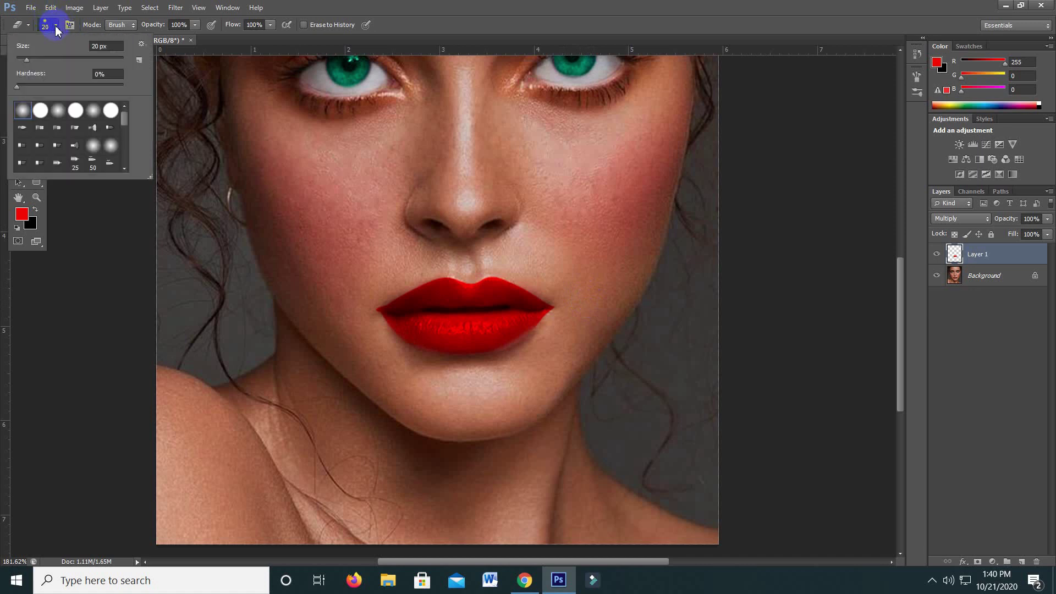
{"action": "double_click", "coordinate": [22, 110]}
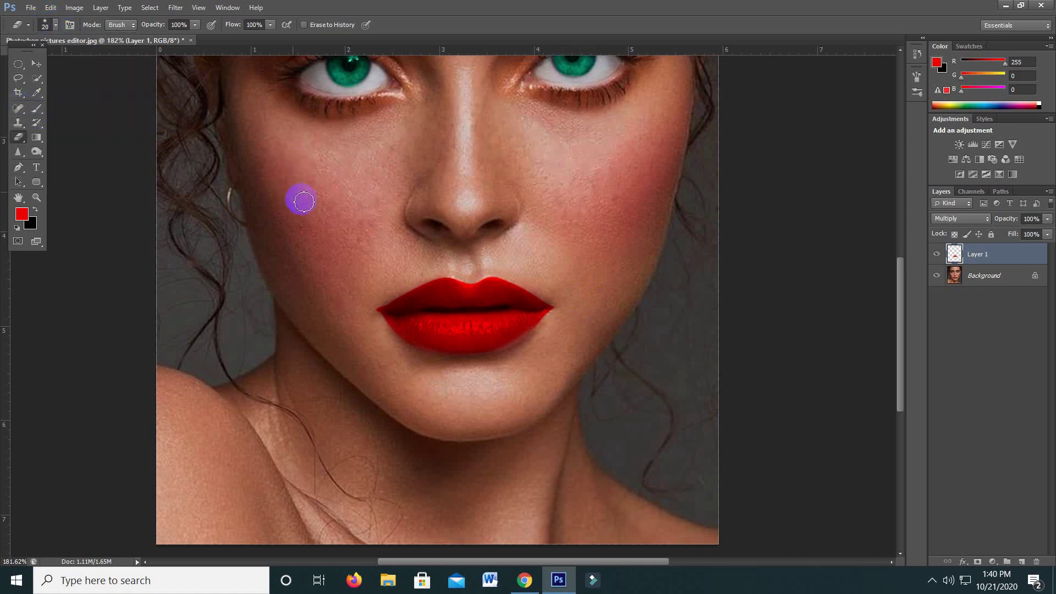
{"action": "left_click", "coordinate": [195, 24]}
{"action": "left_click", "coordinate": [159, 41]}
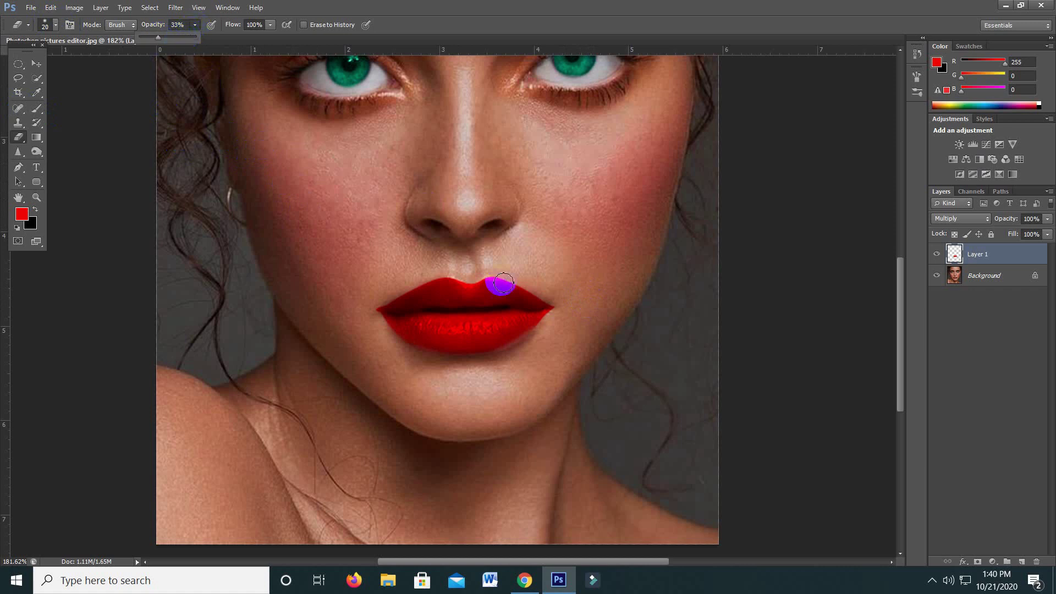
{"action": "mouse_move", "coordinate": [525, 346]}
{"action": "left_mouse_down"}
{"action": "mouse_move", "coordinate": [550, 313]}
{"action": "mouse_move", "coordinate": [533, 325]}
{"action": "mouse_move", "coordinate": [563, 315]}
{"action": "left_mouse_up"}
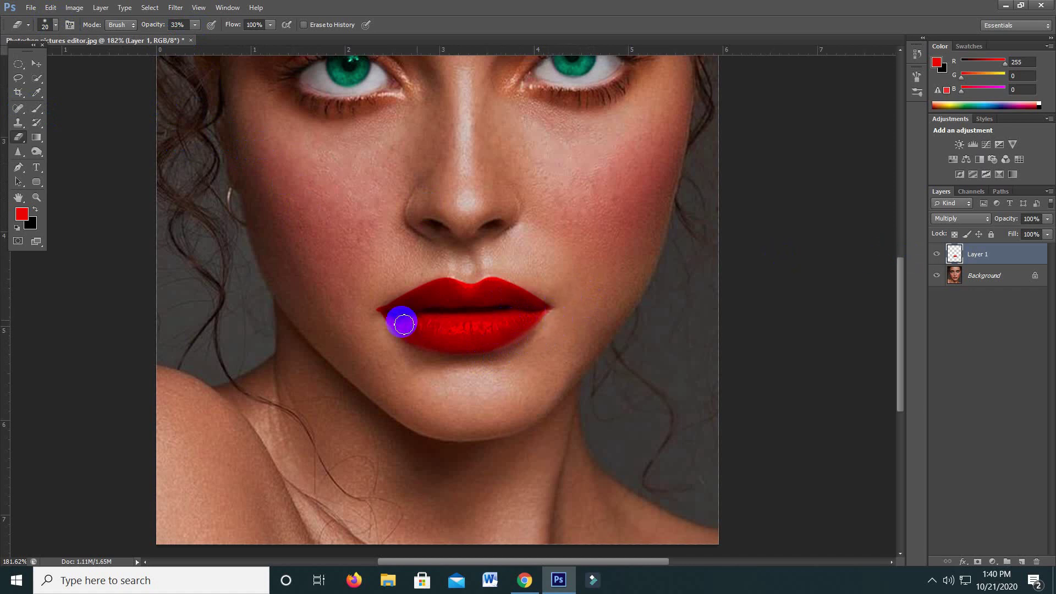
{"action": "mouse_move", "coordinate": [391, 337]}
{"action": "left_mouse_down"}
{"action": "mouse_move", "coordinate": [441, 359]}
{"action": "mouse_move", "coordinate": [494, 358]}
{"action": "mouse_move", "coordinate": [506, 344]}
{"action": "left_mouse_up"}
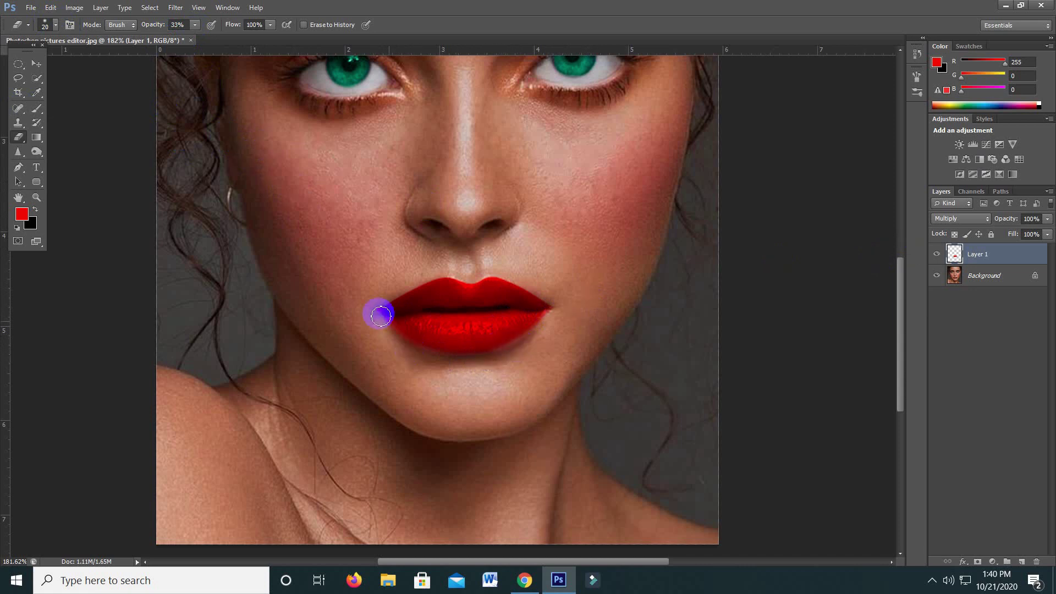
{"action": "left_click_drag", "start_coordinate": [377, 311], "coordinate": [405, 350]}
{"action": "mouse_move", "coordinate": [573, 335]}
{"action": "left_mouse_down"}
{"action": "mouse_move", "coordinate": [511, 283]}
{"action": "mouse_move", "coordinate": [523, 281]}
{"action": "left_mouse_up"}
{"action": "left_click", "coordinate": [196, 24]}
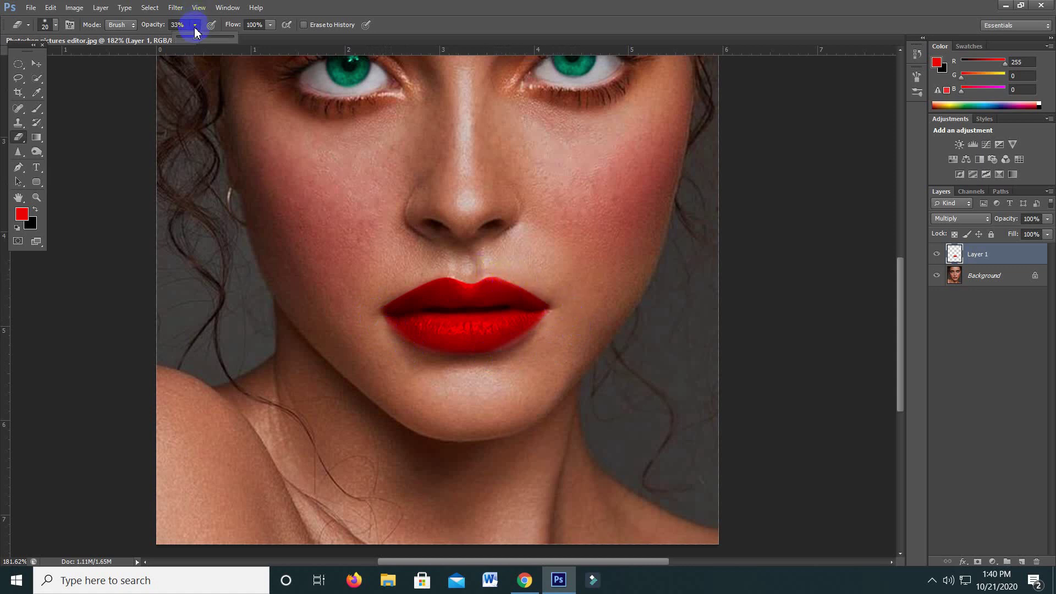
- Raise eraser opacity to 53%, shrink the brush to 15 px and erase red along the upper-lip edge
{"action": "left_click_drag", "start_coordinate": [205, 38], "coordinate": [207, 38]}
{"action": "scroll", "coordinate": [526, 286], "scroll_direction": "up", "scroll_amount": 1}
{"action": "key", "text": "bracketleft"}
{"action": "mouse_move", "coordinate": [526, 256]}
{"action": "left_mouse_down"}
{"action": "mouse_move", "coordinate": [517, 273]}
{"action": "mouse_move", "coordinate": [554, 302]}
{"action": "mouse_move", "coordinate": [502, 282]}
{"action": "mouse_move", "coordinate": [549, 302]}
{"action": "mouse_move", "coordinate": [554, 338]}
{"action": "mouse_move", "coordinate": [517, 354]}
{"action": "mouse_move", "coordinate": [457, 370]}
{"action": "mouse_move", "coordinate": [359, 360]}
{"action": "mouse_move", "coordinate": [354, 332]}
{"action": "mouse_move", "coordinate": [377, 363]}
{"action": "mouse_move", "coordinate": [372, 307]}
{"action": "mouse_move", "coordinate": [416, 271]}
{"action": "mouse_move", "coordinate": [351, 306]}
{"action": "mouse_move", "coordinate": [495, 274]}
{"action": "mouse_move", "coordinate": [575, 330]}
{"action": "mouse_move", "coordinate": [554, 328]}
{"action": "mouse_move", "coordinate": [517, 358]}
{"action": "mouse_move", "coordinate": [470, 366]}
{"action": "left_mouse_up"}
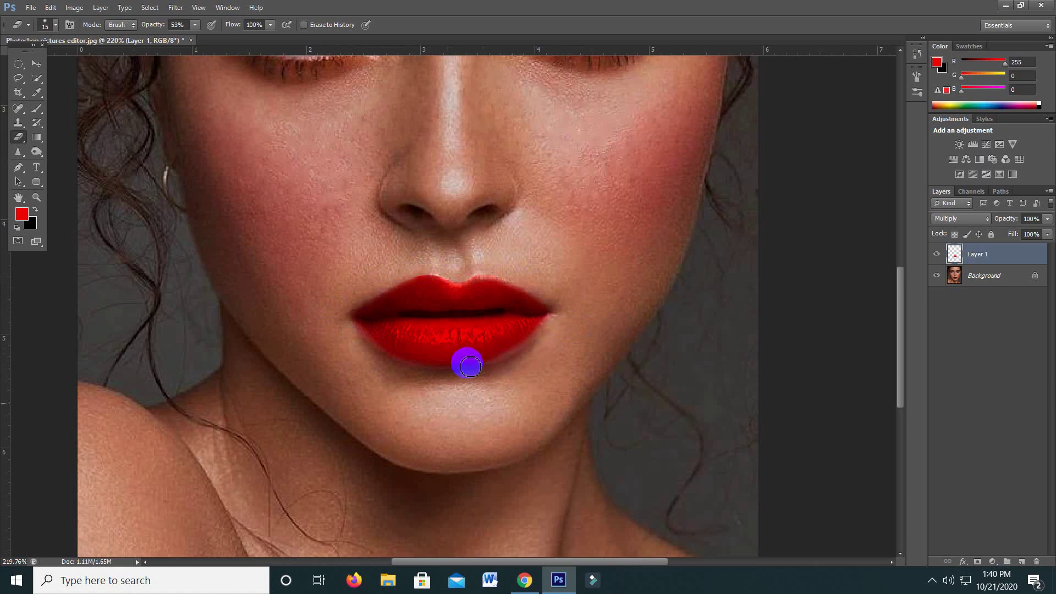
{"action": "scroll", "coordinate": [470, 366], "scroll_direction": "down", "scroll_amount": 5}
{"action": "scroll", "coordinate": [410, 401], "scroll_direction": "up", "scroll_amount": 5}
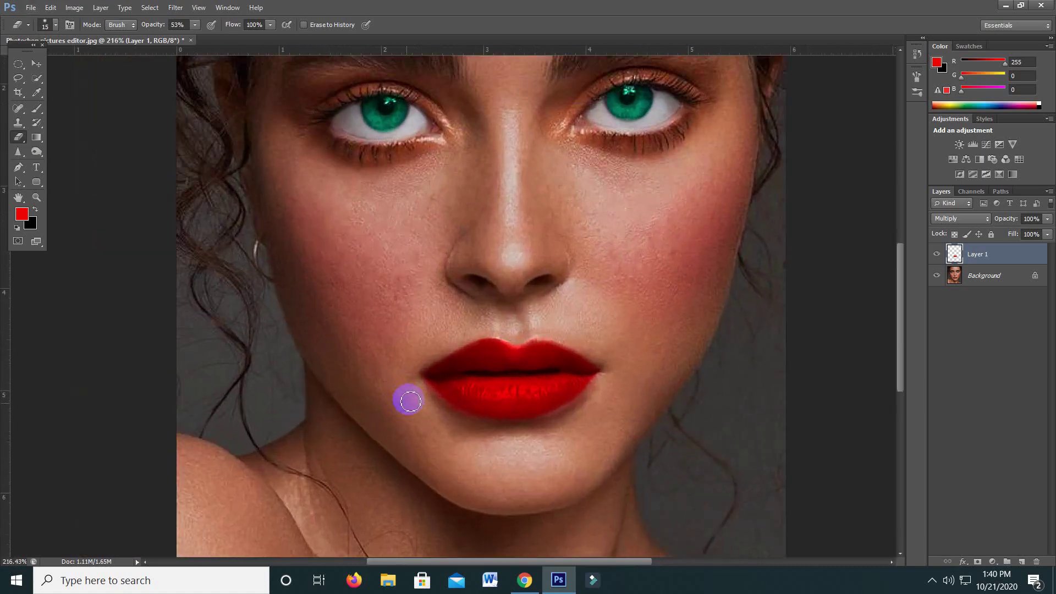
{"action": "scroll", "coordinate": [410, 401], "scroll_direction": "up", "scroll_amount": 1}
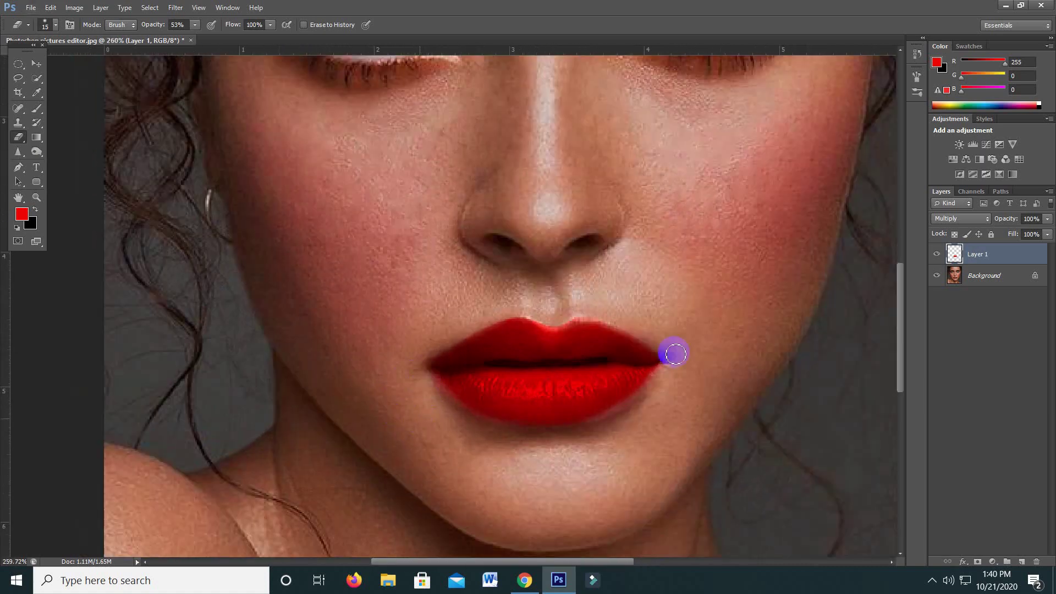
{"action": "scroll", "coordinate": [703, 368], "scroll_direction": "down", "scroll_amount": 4}
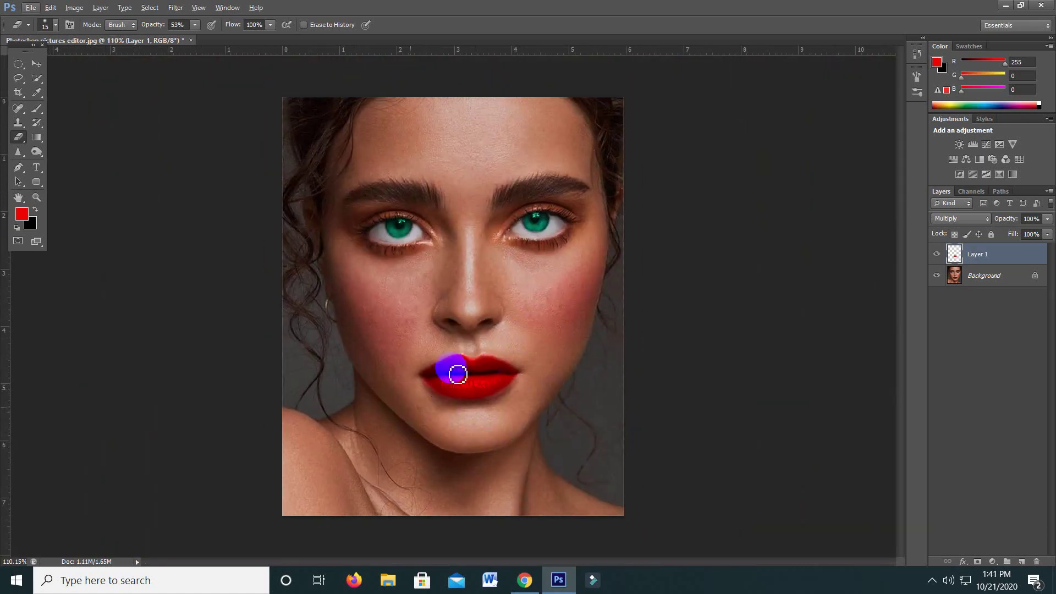
- Merge the red lip layer into the Background
{"action": "left_click", "coordinate": [989, 278], "text": "ctrl"}
{"action": "right_click", "coordinate": [994, 280]}
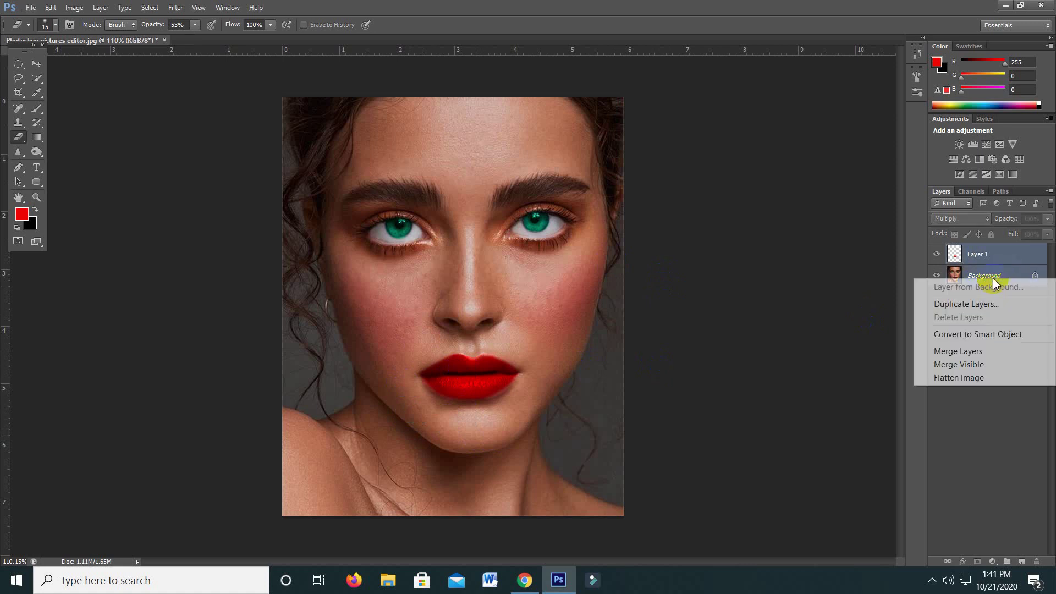
{"action": "left_click", "coordinate": [967, 353]}
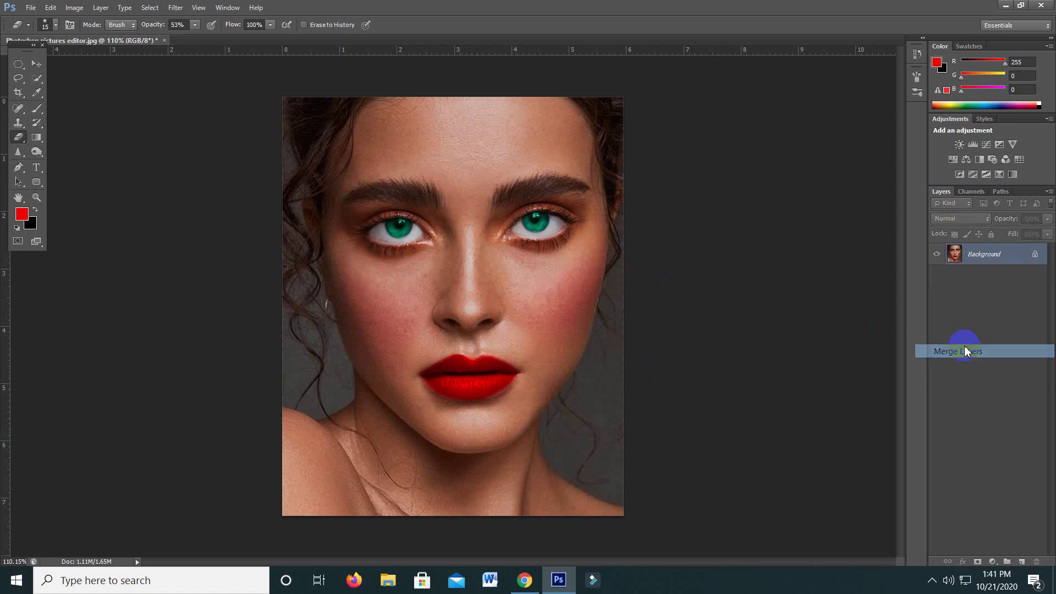
- Duplicate the Background as Layer 1, deleting an extra empty layer along the way
{"action": "left_click", "coordinate": [37, 64]}
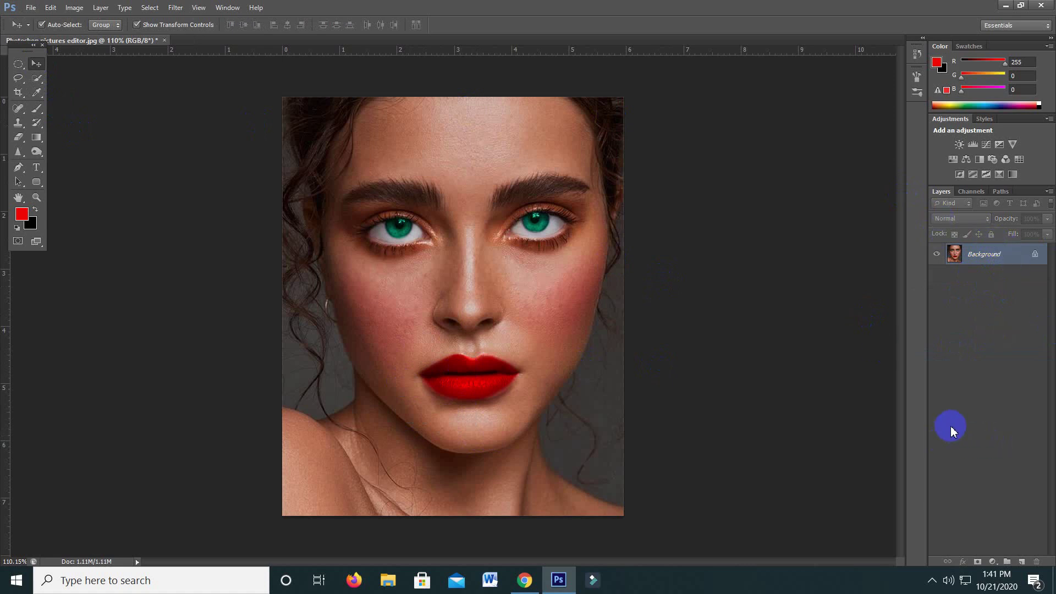
{"action": "key", "text": "ctrl+j"}
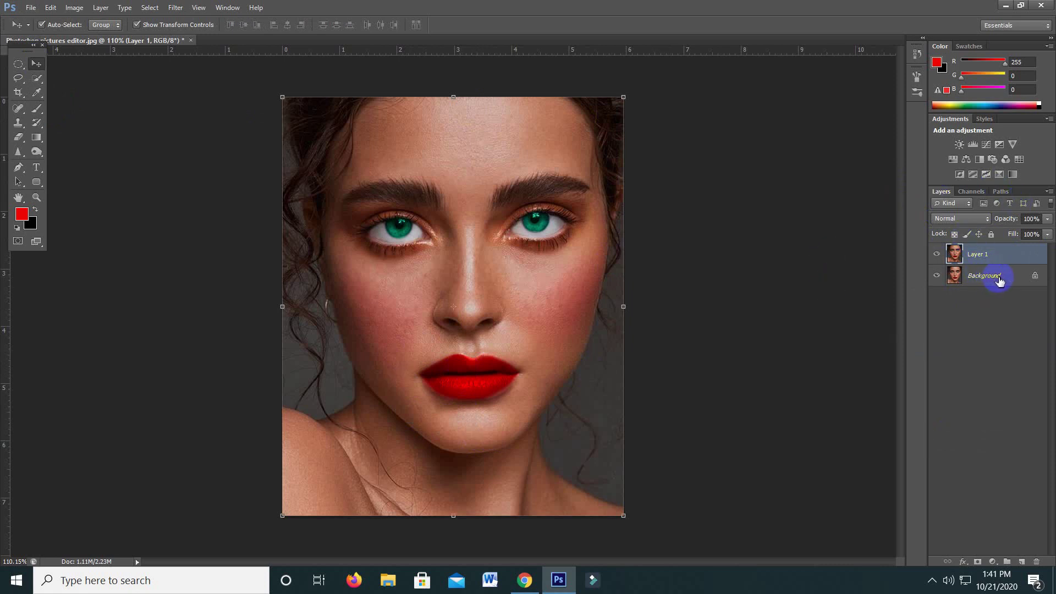
{"action": "left_click_drag", "start_coordinate": [999, 281], "coordinate": [1006, 555]}
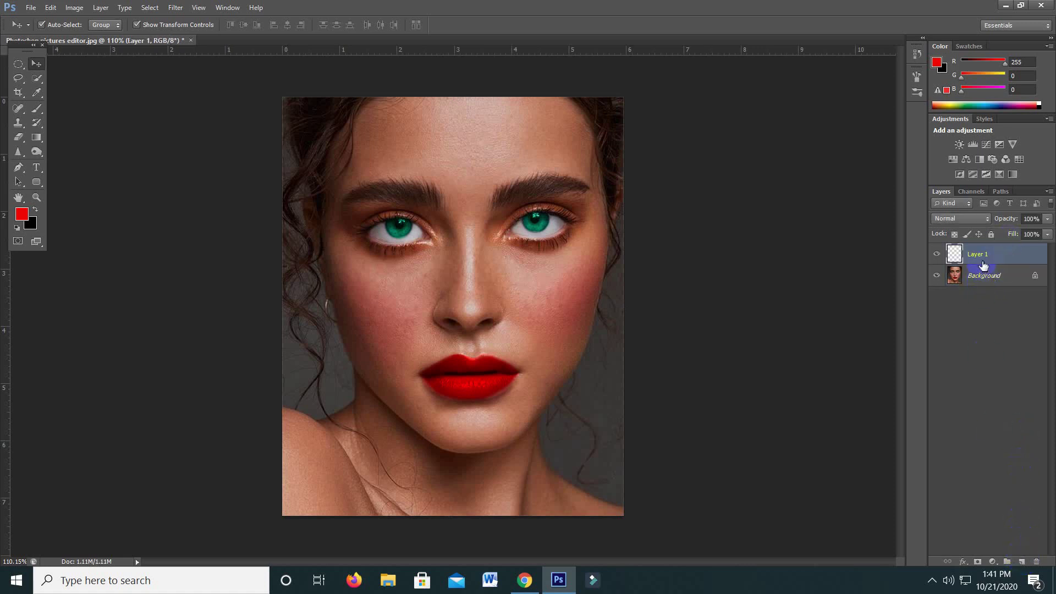
{"action": "key", "text": "Delete"}
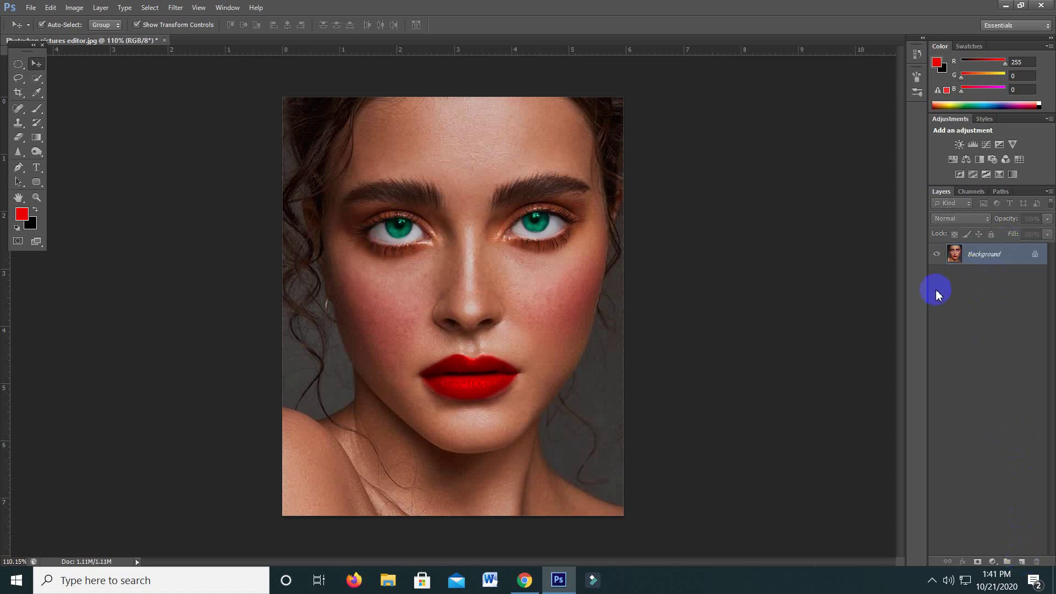
{"action": "key", "text": "ctrl+j"}
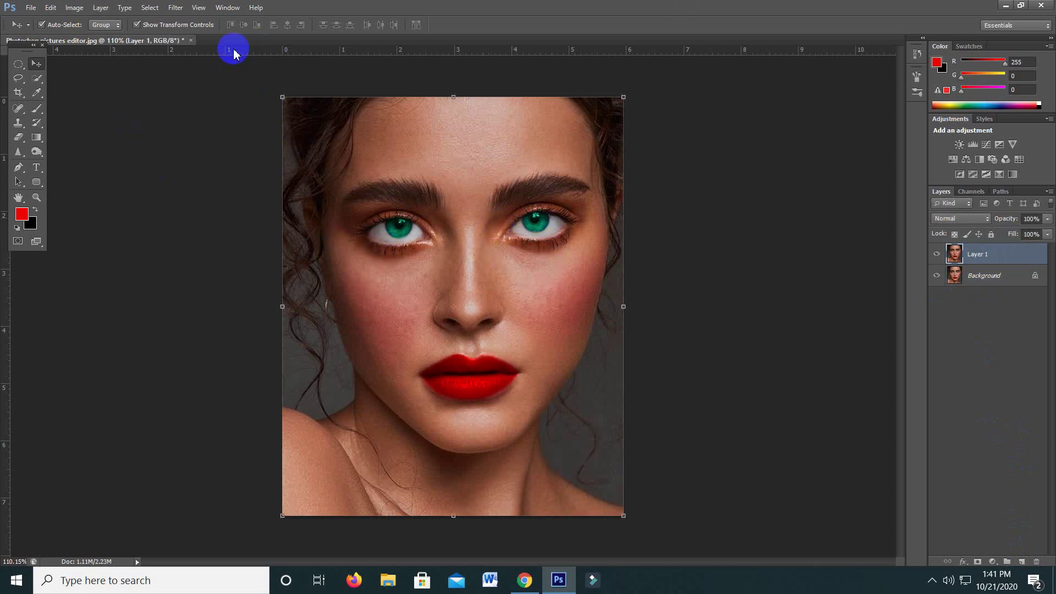
{"action": "left_click", "coordinate": [75, 8]}
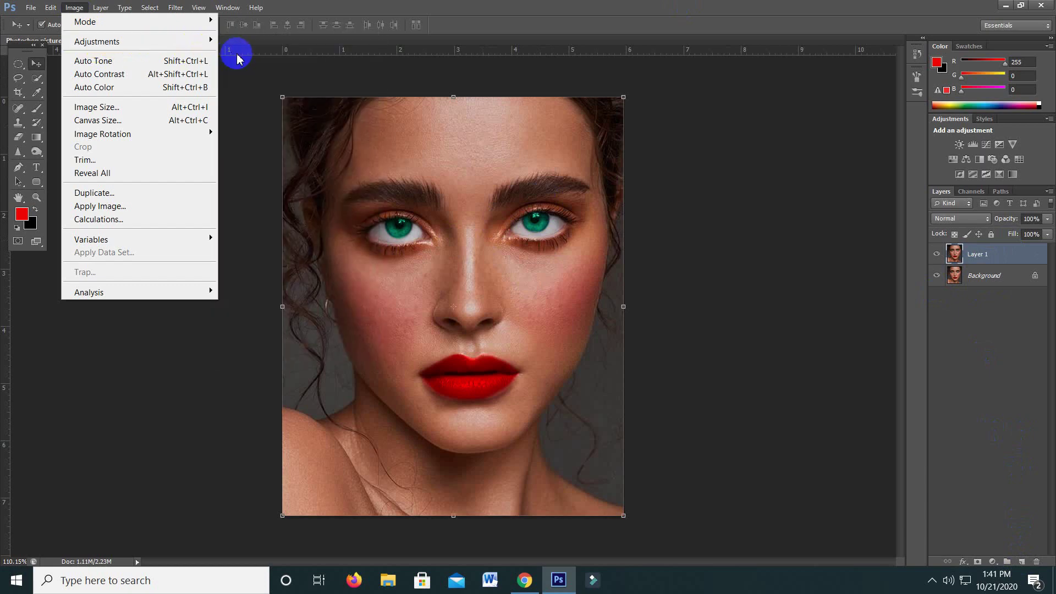
{"action": "mouse_move", "coordinate": [97, 41]}
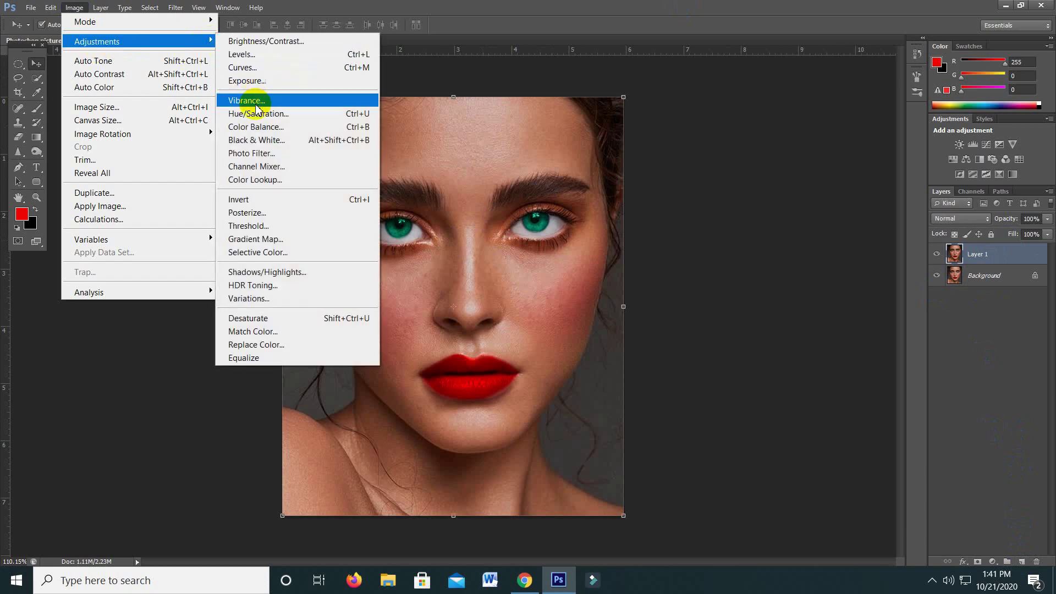
- Invert the copied layer and set its blend mode to Linear Light
{"action": "left_click", "coordinate": [254, 202]}
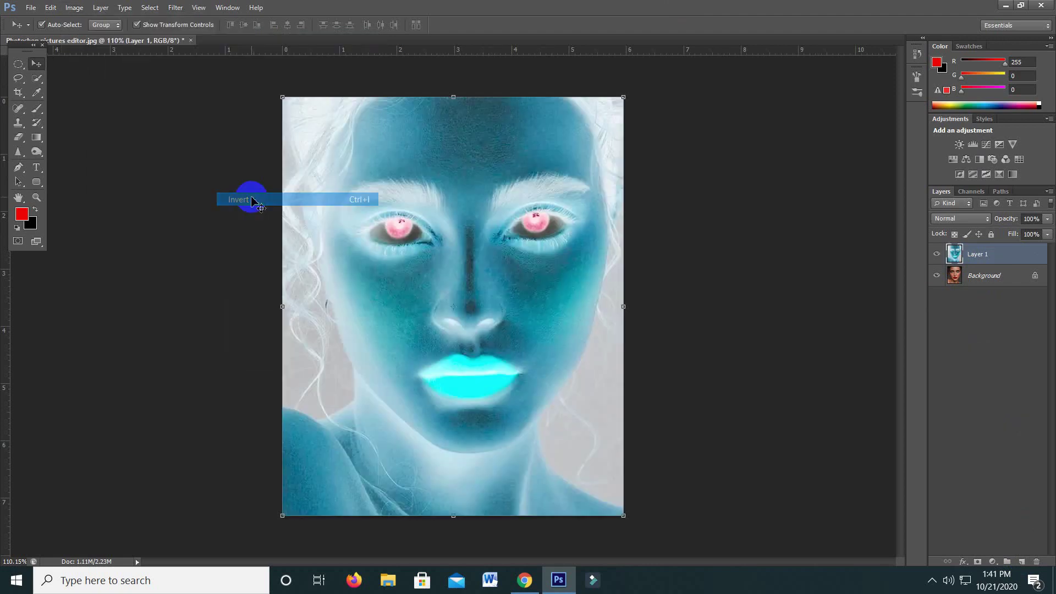
{"action": "left_click", "coordinate": [963, 220]}
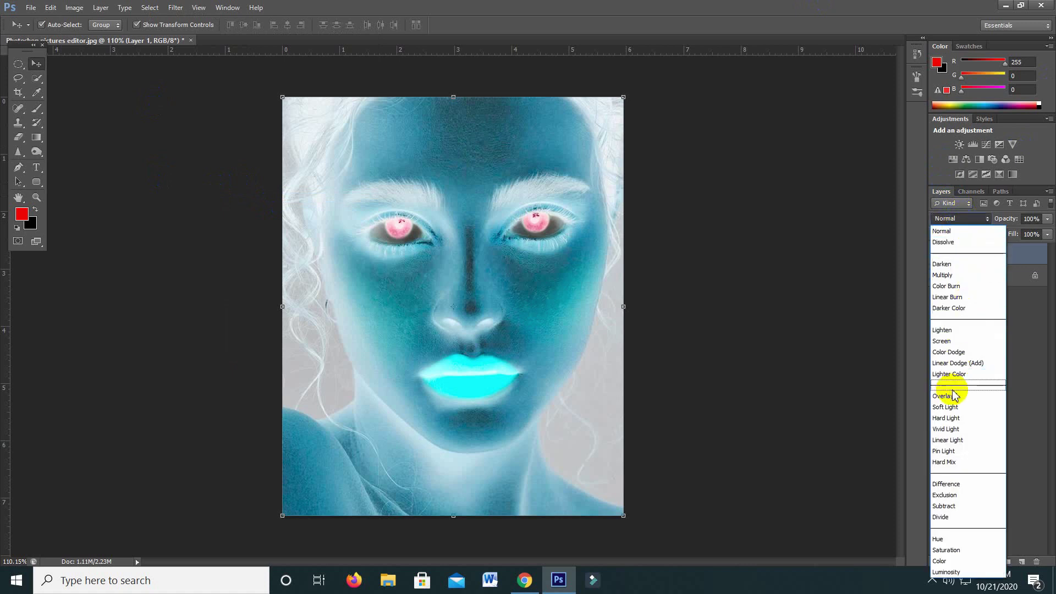
{"action": "left_click", "coordinate": [965, 440]}
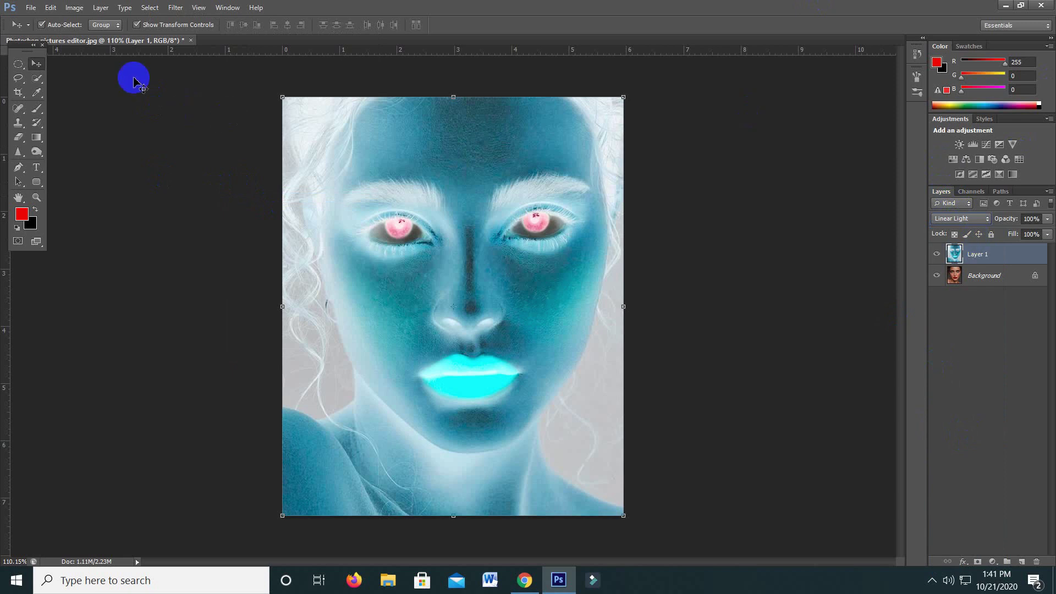
{"action": "left_click", "coordinate": [176, 8]}
{"action": "mouse_move", "coordinate": [248, 147]}
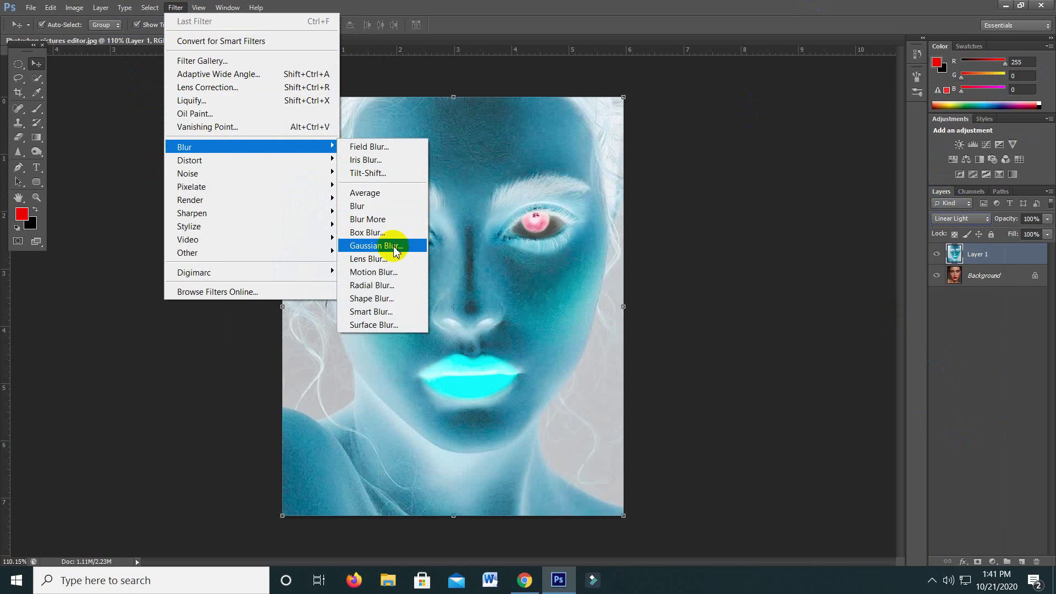
- Apply a Gaussian Blur to the inverted Layer 1
{"action": "left_click", "coordinate": [394, 248]}
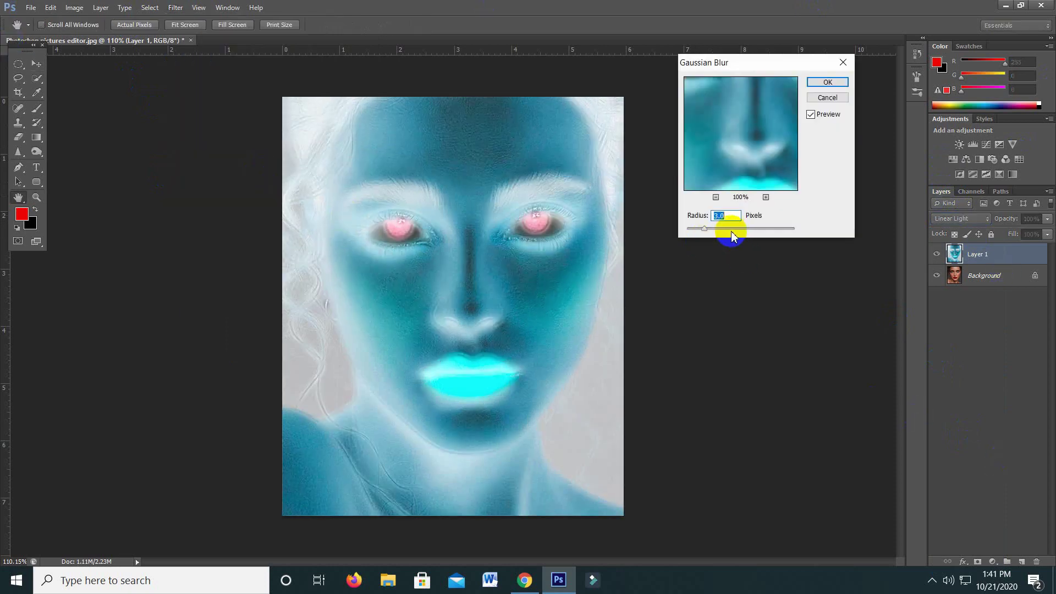
{"action": "left_click", "coordinate": [710, 215]}
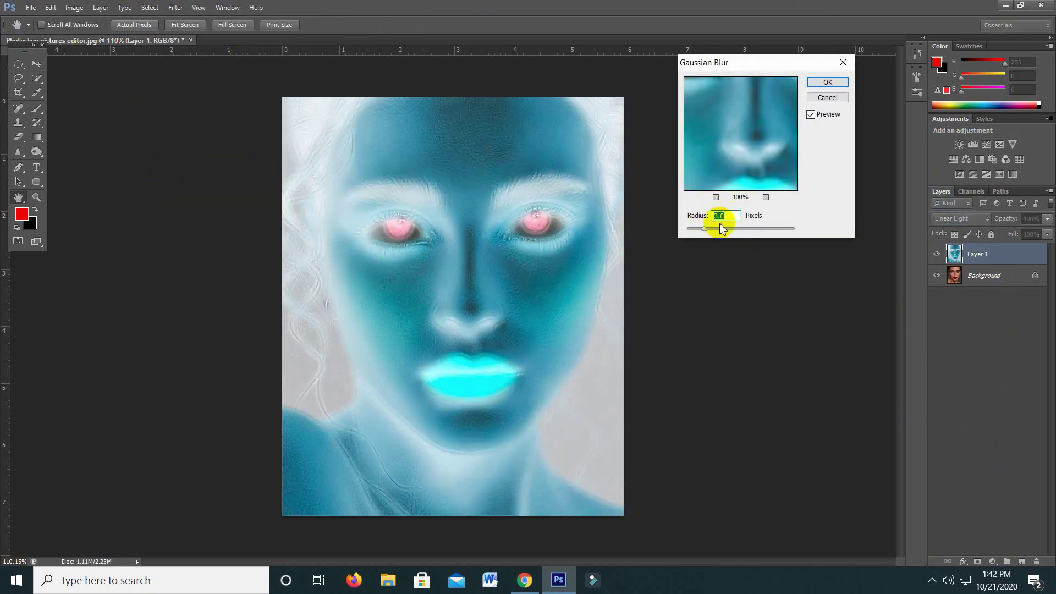
{"action": "left_click", "coordinate": [828, 82]}
- Run the Other > High Pass filter on Layer 1 to smooth the skin
{"action": "left_click", "coordinate": [176, 8]}
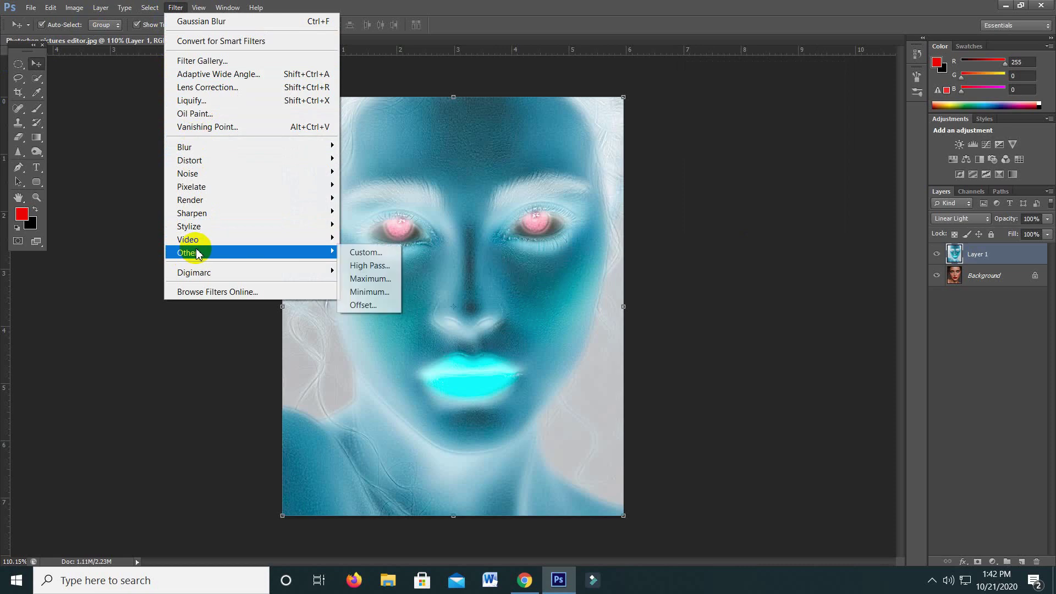
{"action": "mouse_move", "coordinate": [248, 253]}
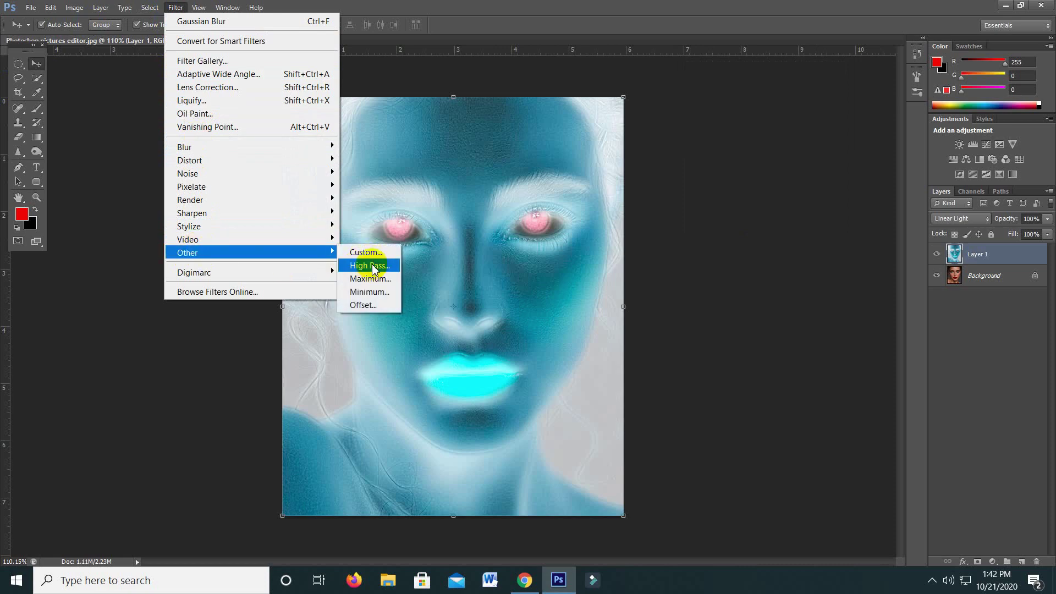
{"action": "left_click", "coordinate": [373, 268]}
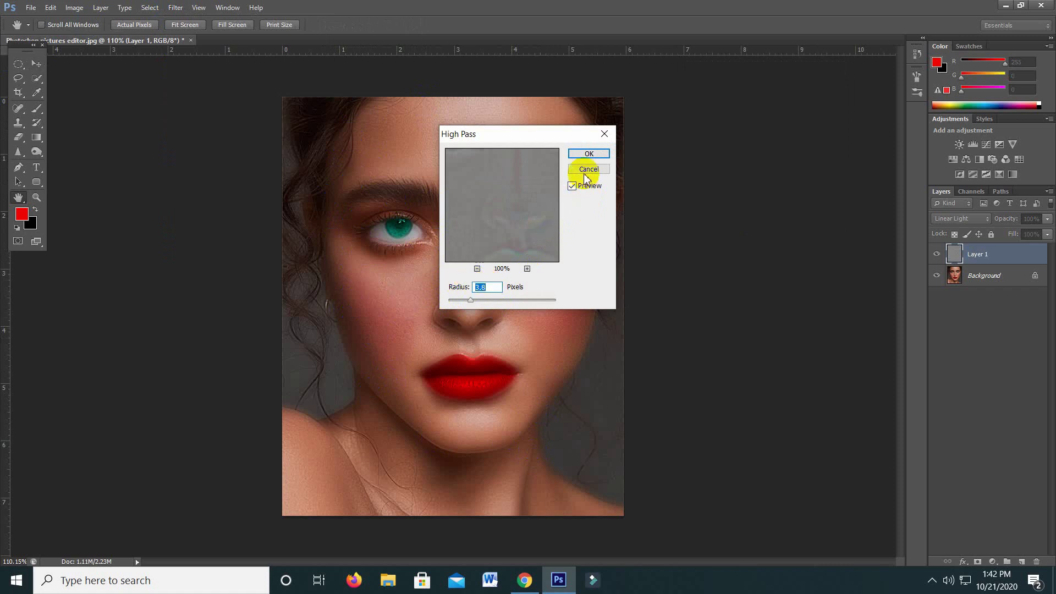
{"action": "left_click", "coordinate": [588, 154]}
{"action": "key", "text": "v"}
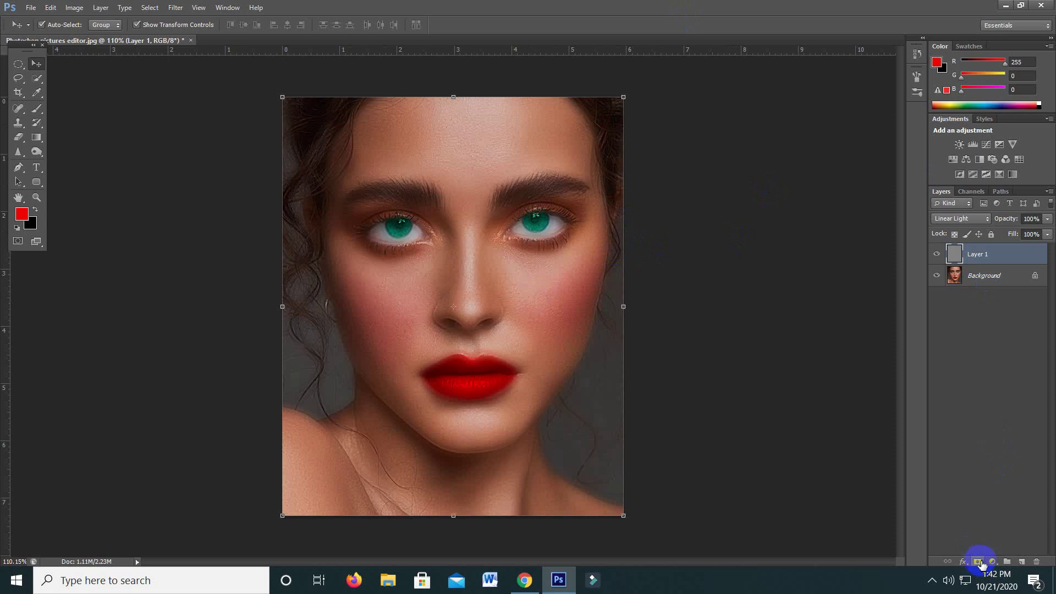
- Add a layer mask to Layer 1 and invert it to solid black, hiding the smoothing
{"action": "left_click", "coordinate": [983, 562]}
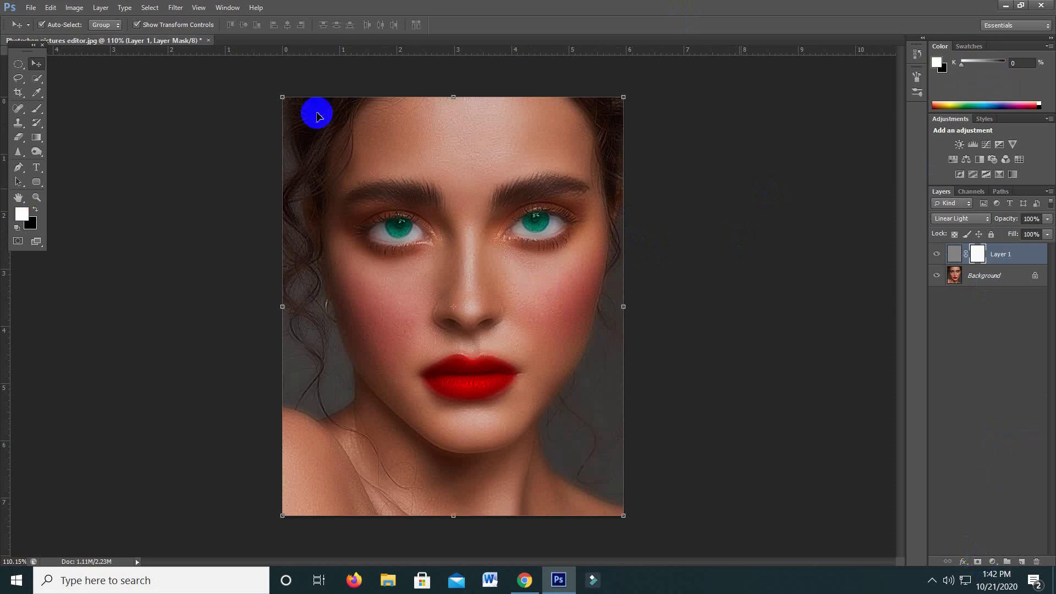
{"action": "left_click", "coordinate": [74, 8]}
{"action": "mouse_move", "coordinate": [96, 41]}
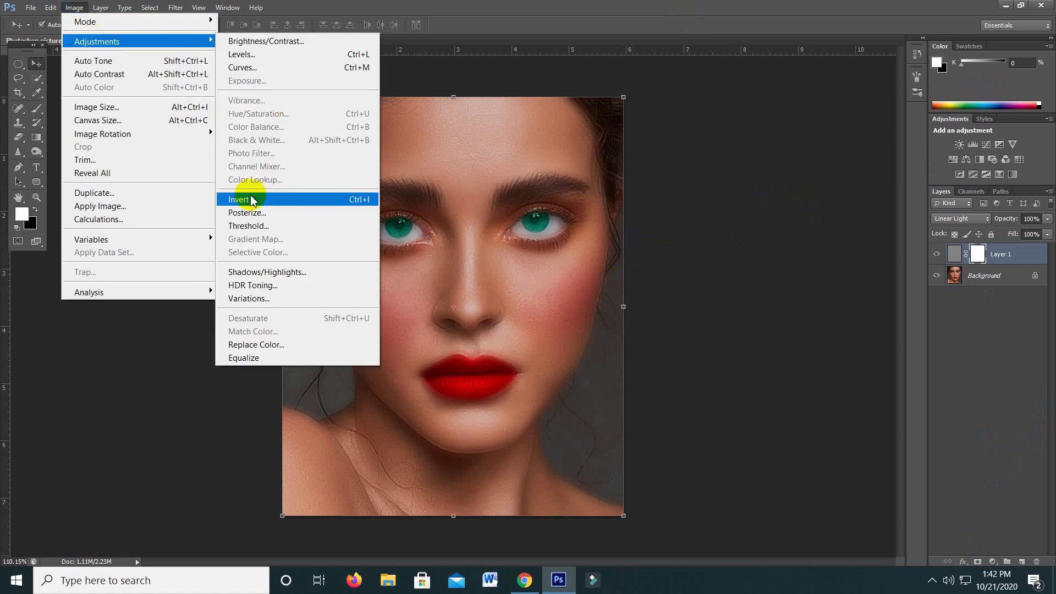
{"action": "left_click", "coordinate": [251, 200]}
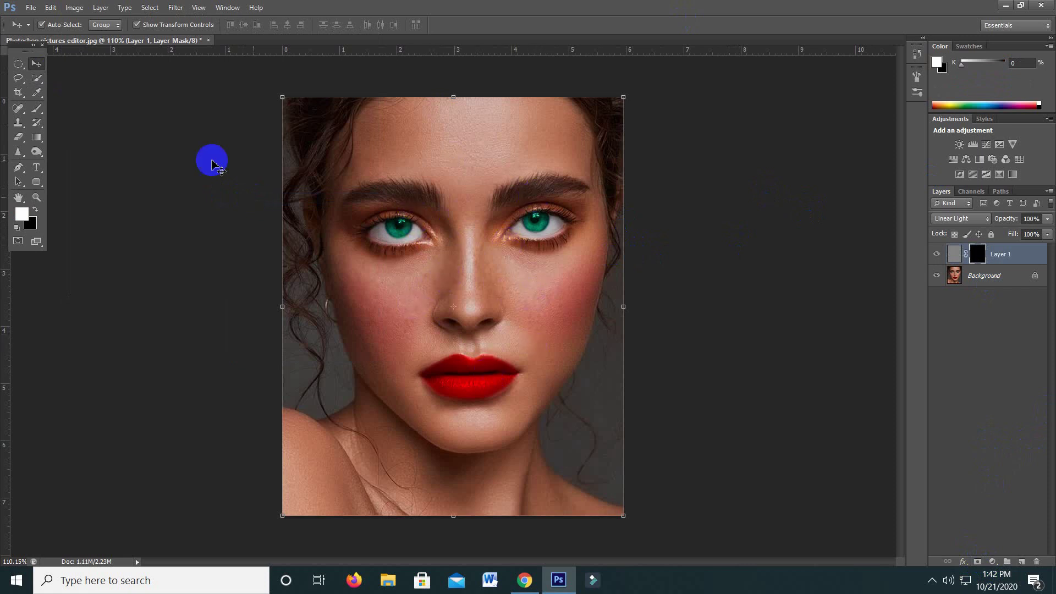
{"action": "left_click_drag", "start_coordinate": [18, 82], "coordinate": [66, 82]}
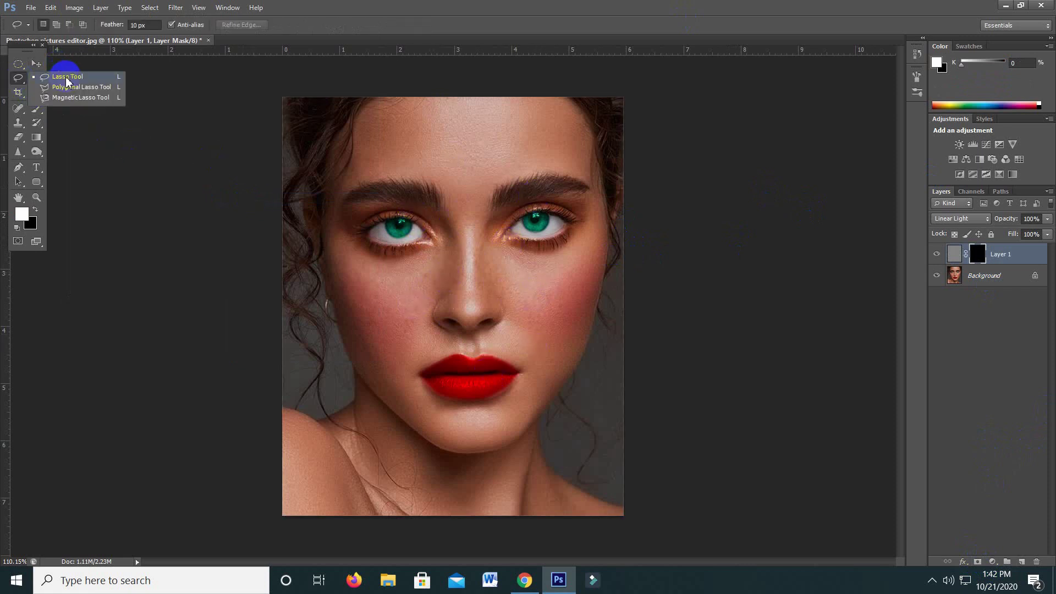
- Lasso the forehead from the hairline down between the brows to the nose bridge, then edit the Feather value
{"action": "left_click", "coordinate": [67, 79]}
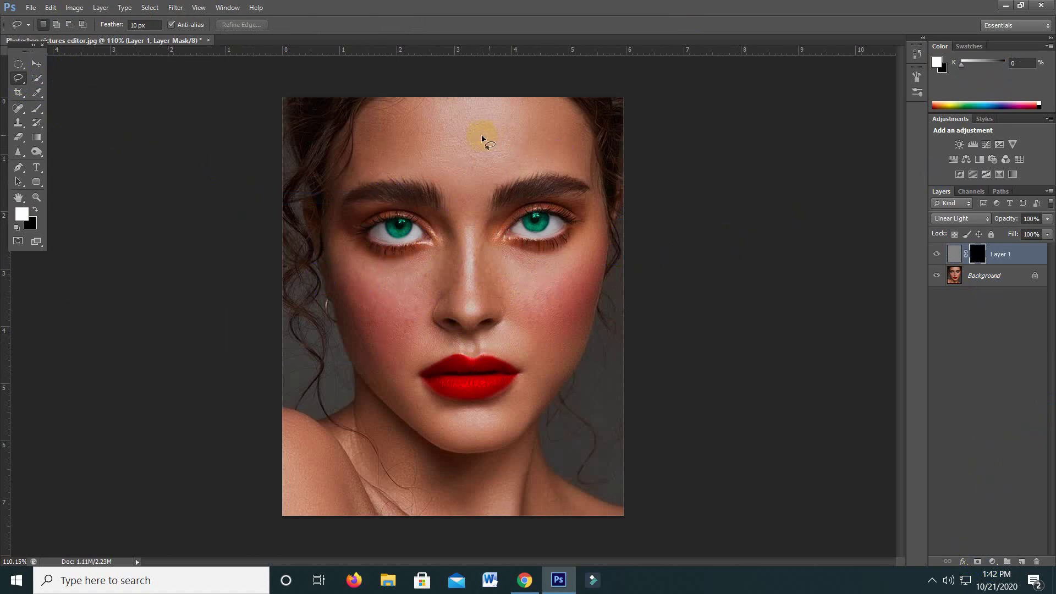
{"action": "scroll", "coordinate": [473, 165], "scroll_direction": "up", "scroll_amount": 2}
{"action": "scroll", "coordinate": [457, 231], "scroll_direction": "up", "scroll_amount": 2}
{"action": "scroll", "coordinate": [452, 245], "scroll_direction": "up", "scroll_amount": 2}
{"action": "scroll", "coordinate": [452, 269], "scroll_direction": "up", "scroll_amount": 1}
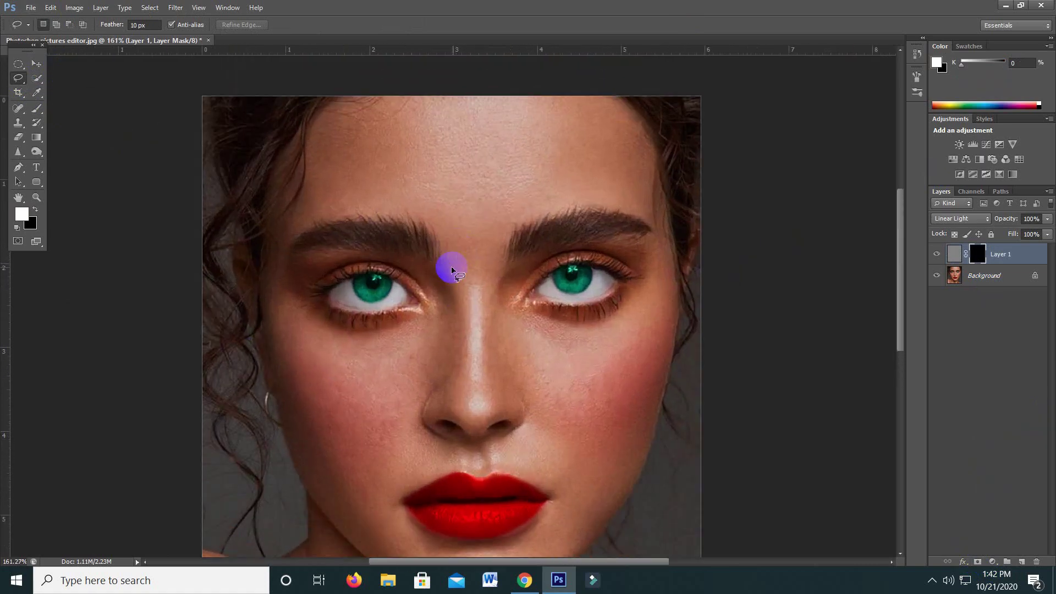
{"action": "scroll", "coordinate": [452, 269], "scroll_direction": "up", "scroll_amount": 1}
{"action": "left_click_drag", "start_coordinate": [438, 283], "coordinate": [439, 282]}
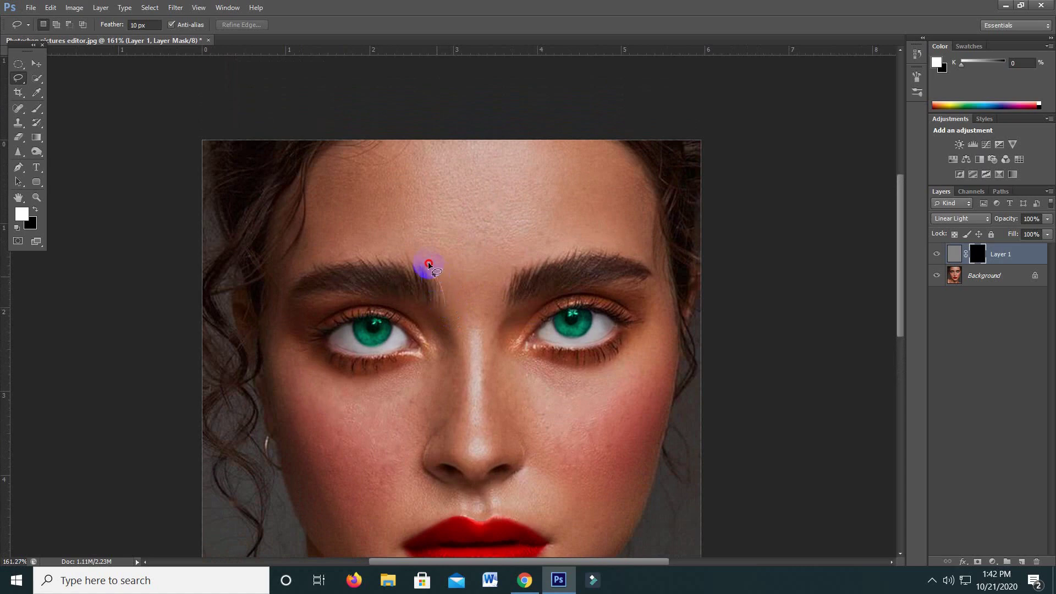
{"action": "mouse_move", "coordinate": [367, 253]}
{"action": "left_mouse_down"}
{"action": "mouse_move", "coordinate": [288, 269]}
{"action": "mouse_move", "coordinate": [319, 154]}
{"action": "mouse_move", "coordinate": [359, 139]}
{"action": "mouse_move", "coordinate": [464, 134]}
{"action": "mouse_move", "coordinate": [609, 137]}
{"action": "mouse_move", "coordinate": [636, 149]}
{"action": "mouse_move", "coordinate": [658, 170]}
{"action": "mouse_move", "coordinate": [655, 262]}
{"action": "mouse_move", "coordinate": [630, 257]}
{"action": "left_mouse_up"}
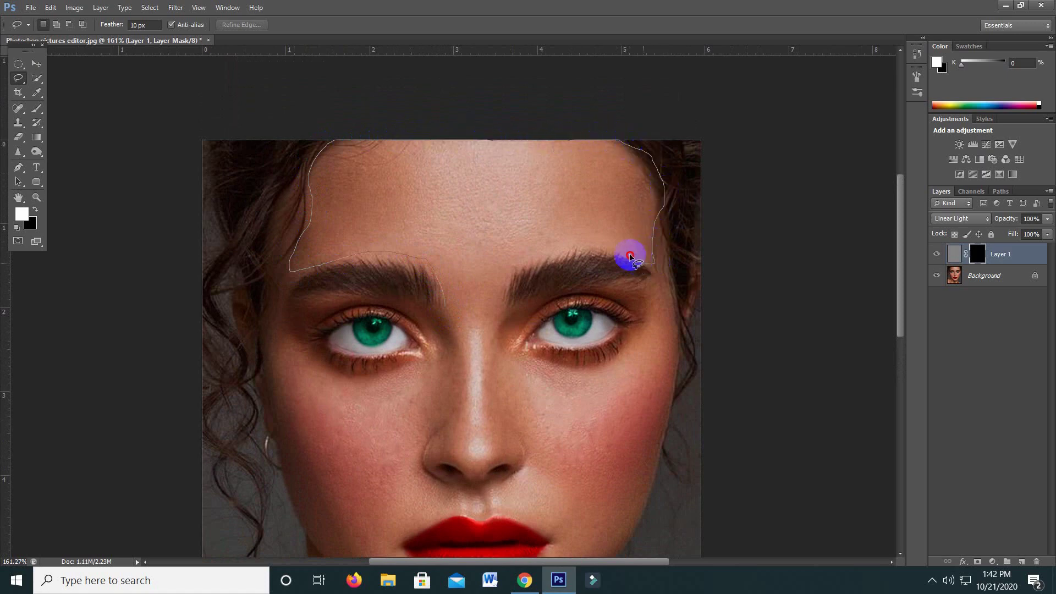
{"action": "mouse_move", "coordinate": [506, 278]}
{"action": "left_mouse_down"}
{"action": "mouse_move", "coordinate": [488, 337]}
{"action": "mouse_move", "coordinate": [444, 316]}
{"action": "mouse_move", "coordinate": [465, 292]}
{"action": "left_mouse_up"}
{"action": "left_click", "coordinate": [145, 25]}
{"action": "left_click", "coordinate": [140, 25]}
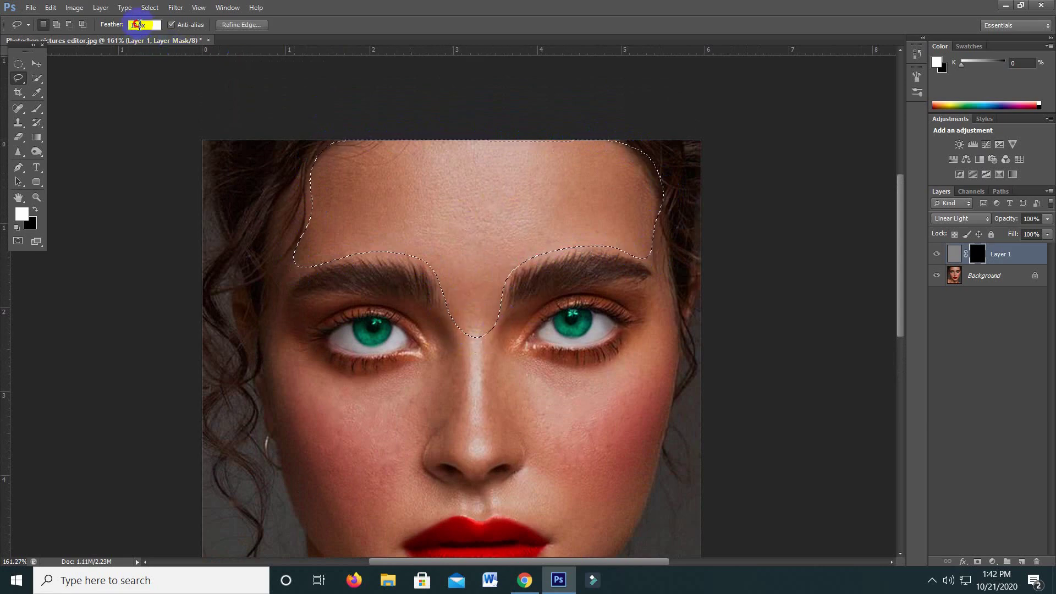
- Set the forehead selection's feather to 10 px
{"action": "type", "text": "1"}
{"action": "left_click", "coordinate": [151, 24]}
{"action": "left_click", "coordinate": [199, 47]}
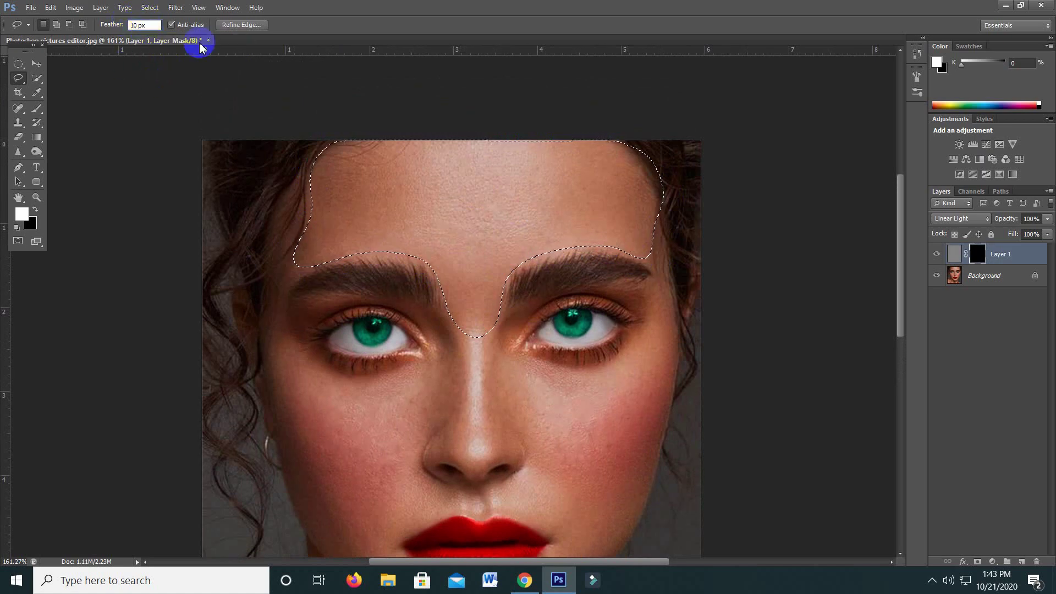
- Refine Edge with Smooth 15, Feather 3.3 px, Contrast 12%, output New Layer with Layer Mask, settings remembered
{"action": "left_click", "coordinate": [241, 25]}
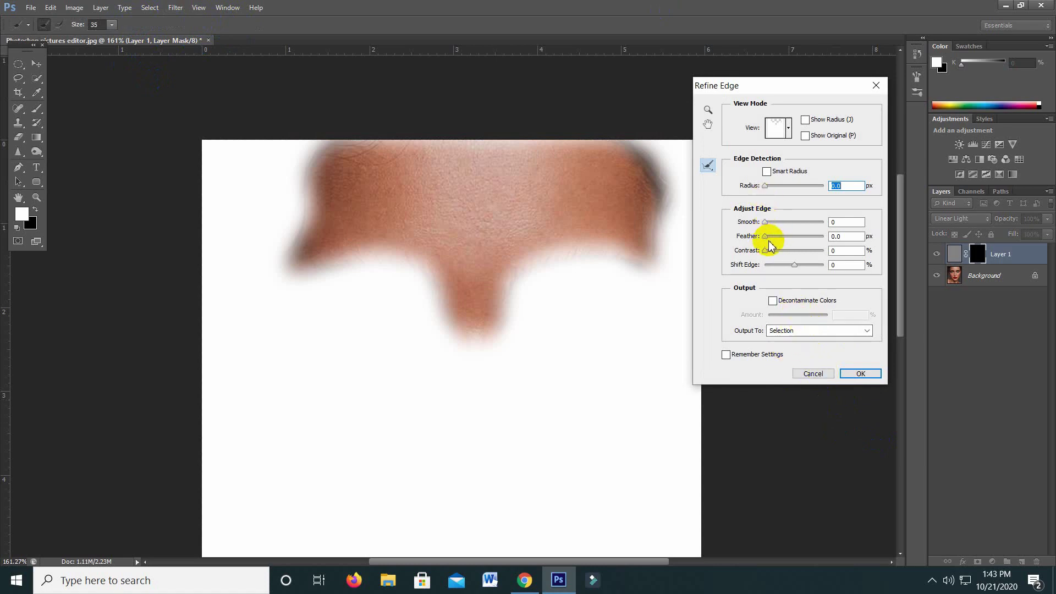
{"action": "left_click_drag", "start_coordinate": [765, 237], "coordinate": [778, 239]}
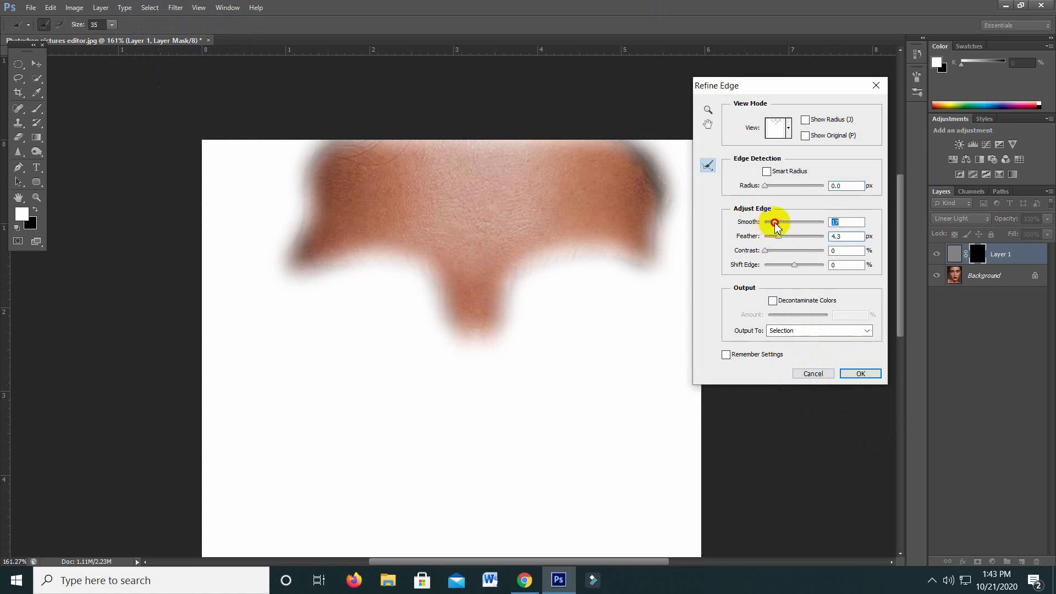
{"action": "left_click_drag", "start_coordinate": [773, 253], "coordinate": [775, 255]}
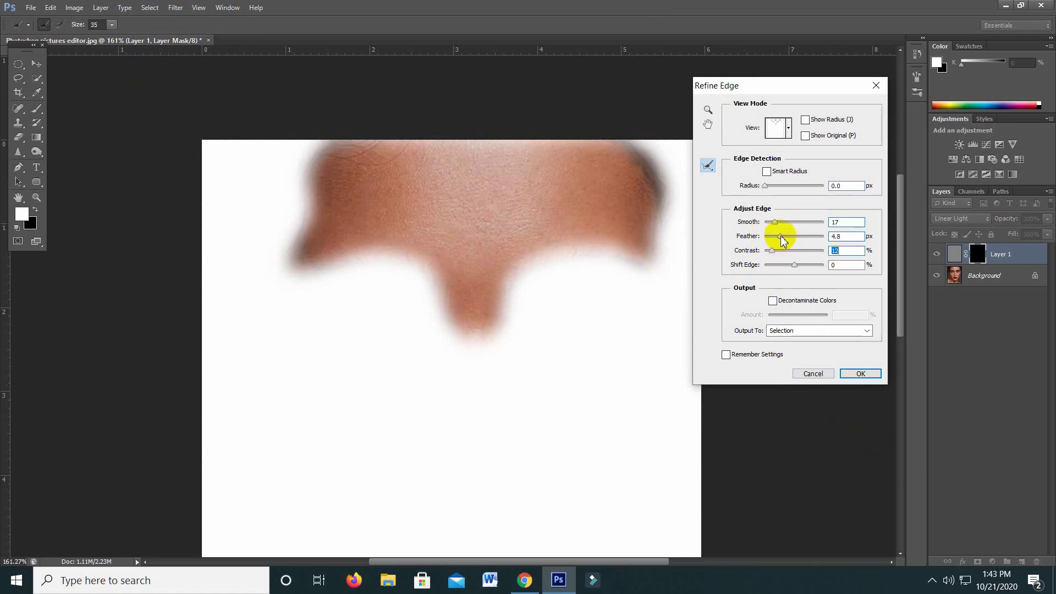
{"action": "left_click", "coordinate": [781, 237]}
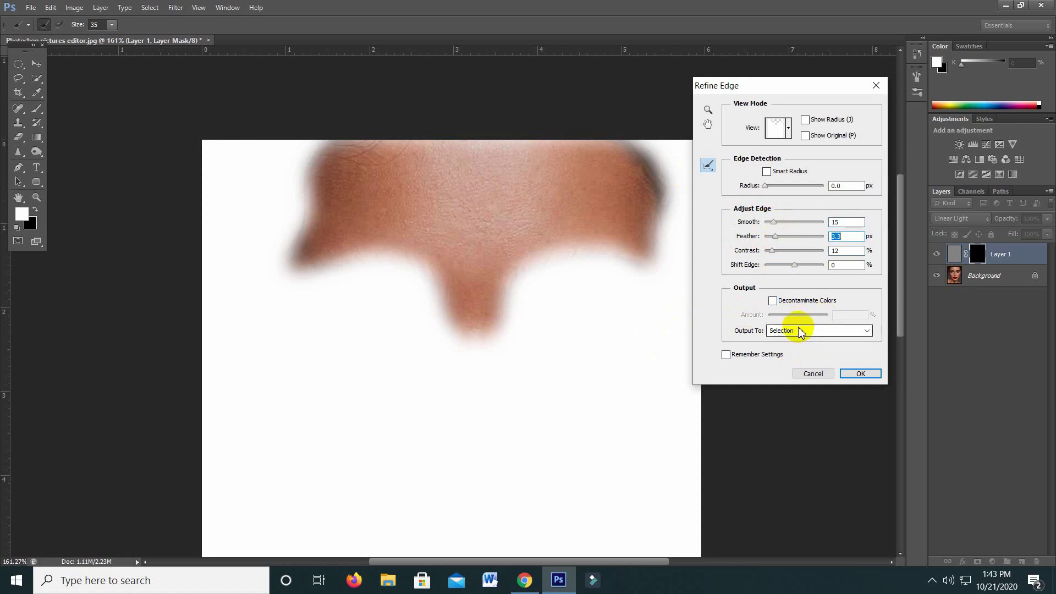
{"action": "left_click", "coordinate": [781, 331]}
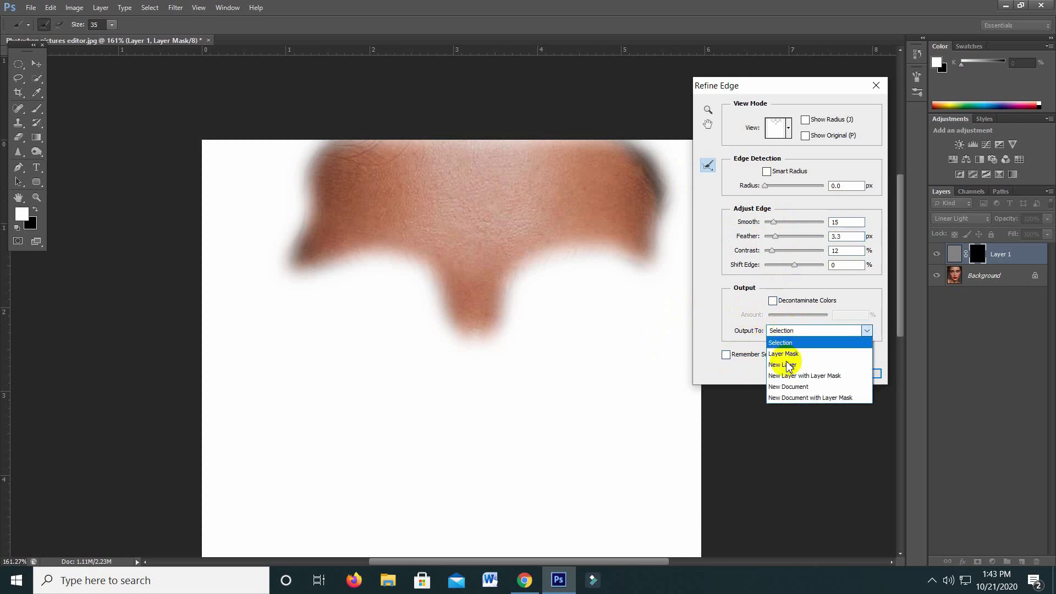
{"action": "left_click", "coordinate": [807, 375]}
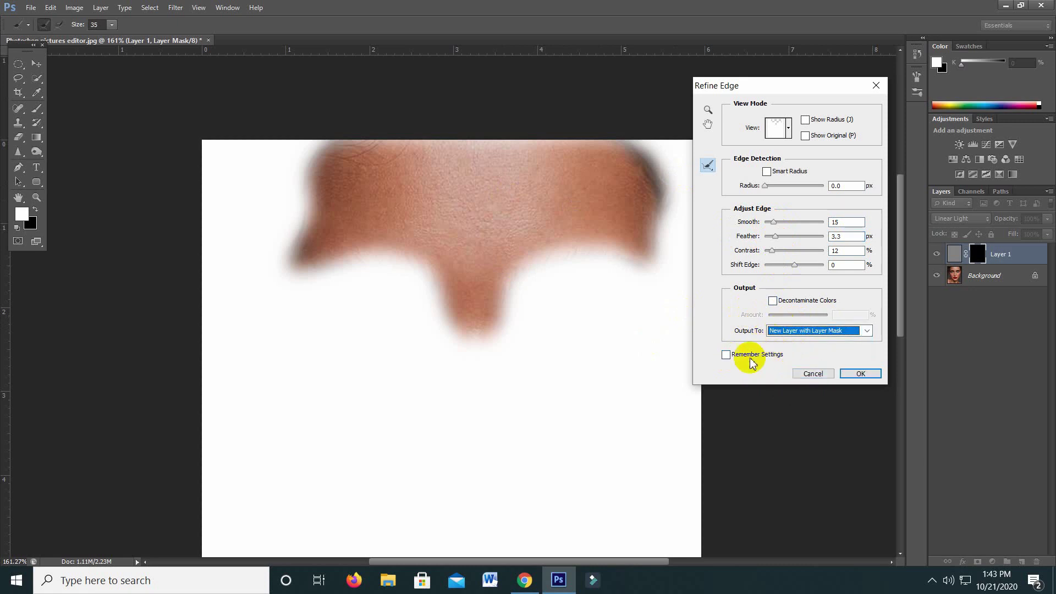
{"action": "left_click", "coordinate": [726, 355]}
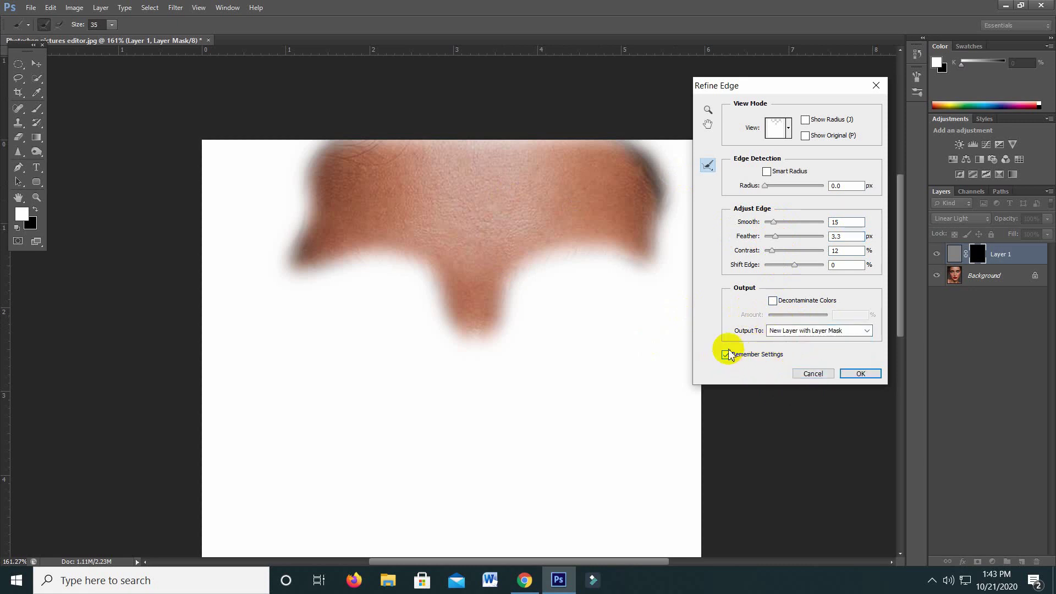
{"action": "left_click", "coordinate": [857, 375]}
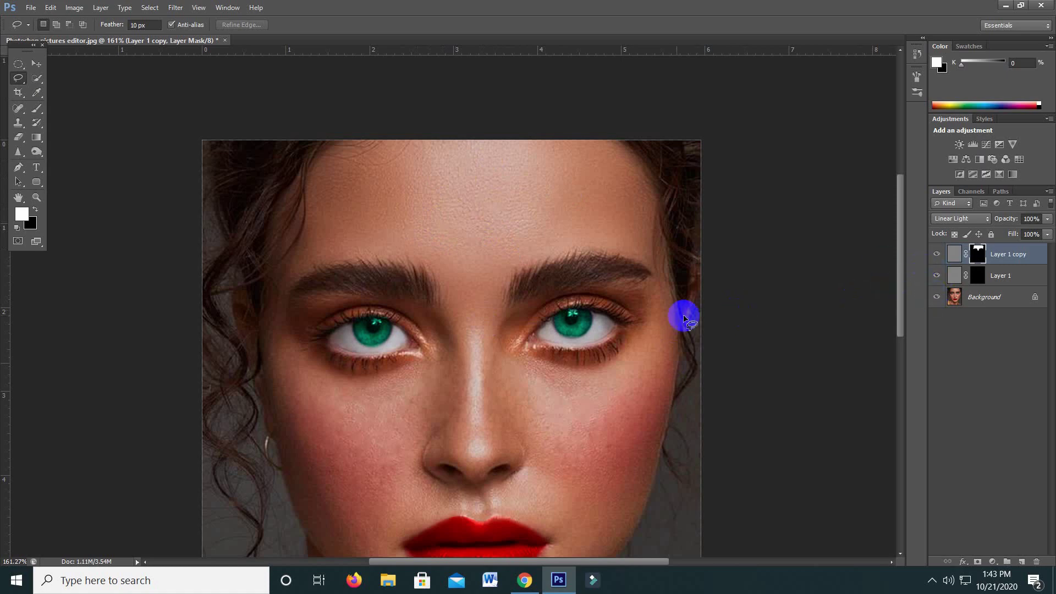
- Lasso the right cheek under the eye and output it through Refine Edge as masked Layer 1 copy 2
{"action": "scroll", "coordinate": [477, 374], "scroll_direction": "down", "scroll_amount": 3}
{"action": "scroll", "coordinate": [457, 187], "scroll_direction": "up", "scroll_amount": 3}
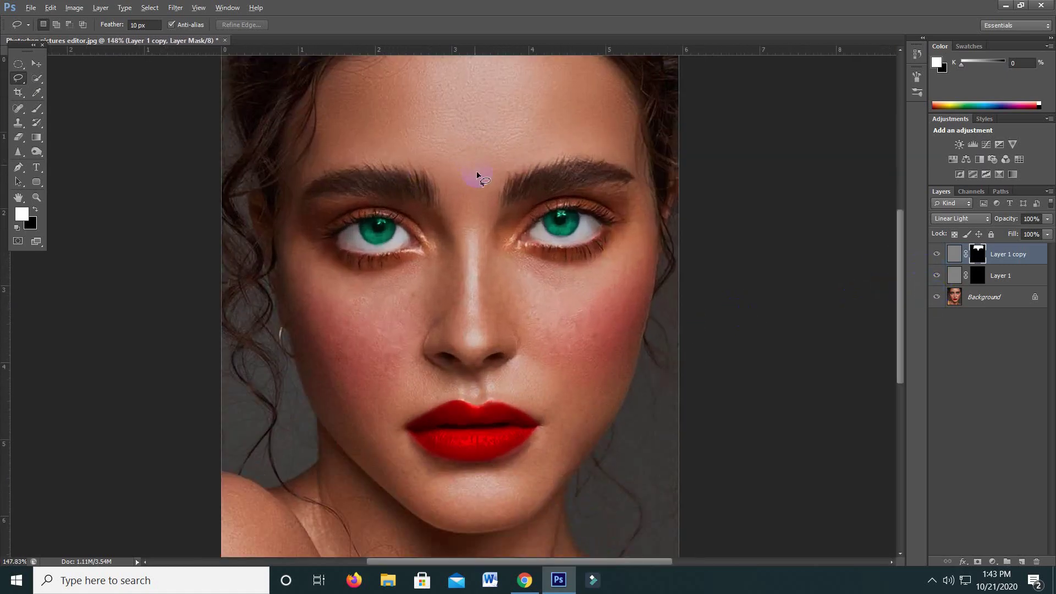
{"action": "scroll", "coordinate": [493, 246], "scroll_direction": "down", "scroll_amount": 2}
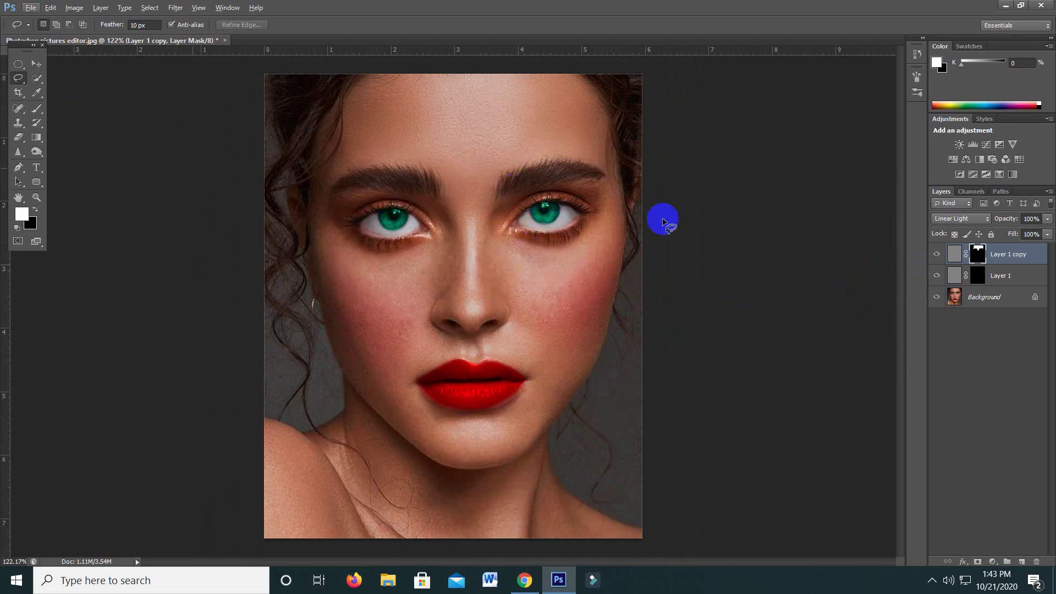
{"action": "scroll", "coordinate": [554, 275], "scroll_direction": "up", "scroll_amount": 1}
{"action": "scroll", "coordinate": [553, 286], "scroll_direction": "up", "scroll_amount": 1}
{"action": "scroll", "coordinate": [544, 302], "scroll_direction": "up", "scroll_amount": 1}
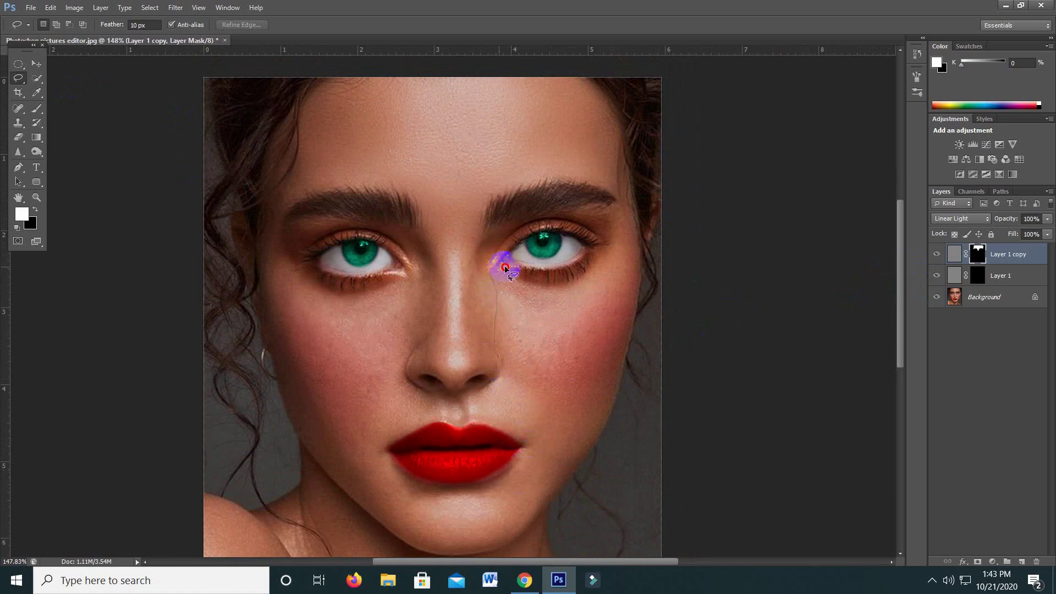
{"action": "mouse_move", "coordinate": [528, 279]}
{"action": "left_mouse_down"}
{"action": "mouse_move", "coordinate": [627, 211]}
{"action": "mouse_move", "coordinate": [634, 341]}
{"action": "mouse_move", "coordinate": [552, 502]}
{"action": "mouse_move", "coordinate": [519, 529]}
{"action": "mouse_move", "coordinate": [507, 504]}
{"action": "mouse_move", "coordinate": [530, 436]}
{"action": "left_mouse_up"}
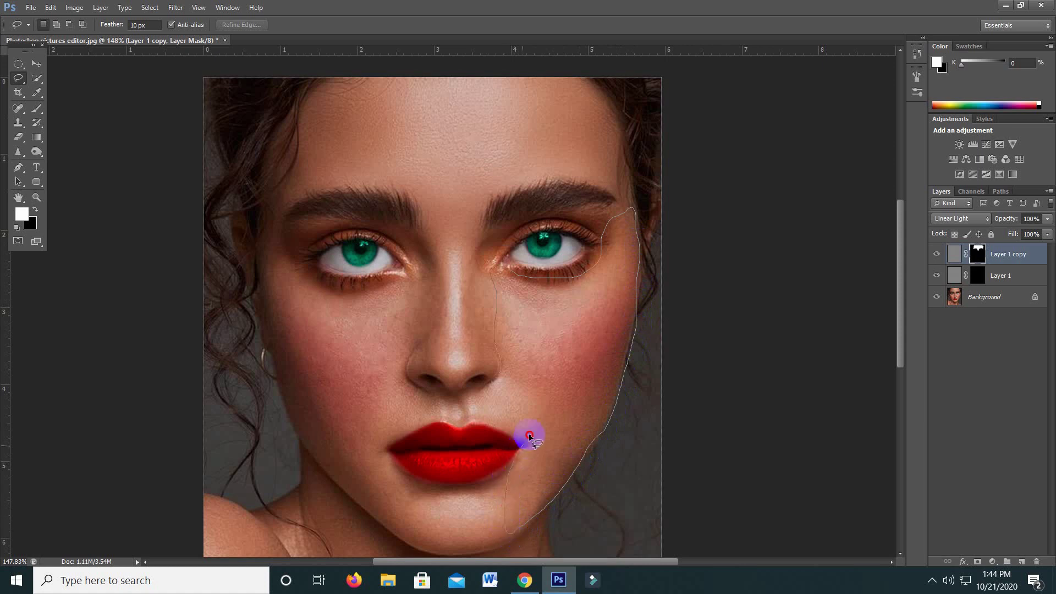
{"action": "left_click_drag", "start_coordinate": [505, 368], "coordinate": [588, 279]}
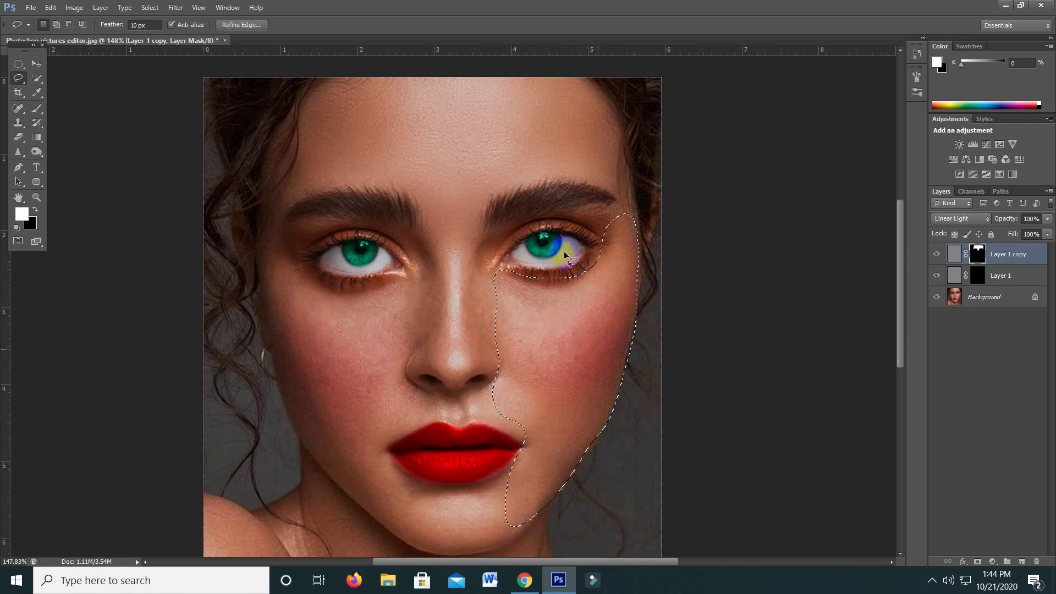
{"action": "left_click", "coordinate": [232, 24]}
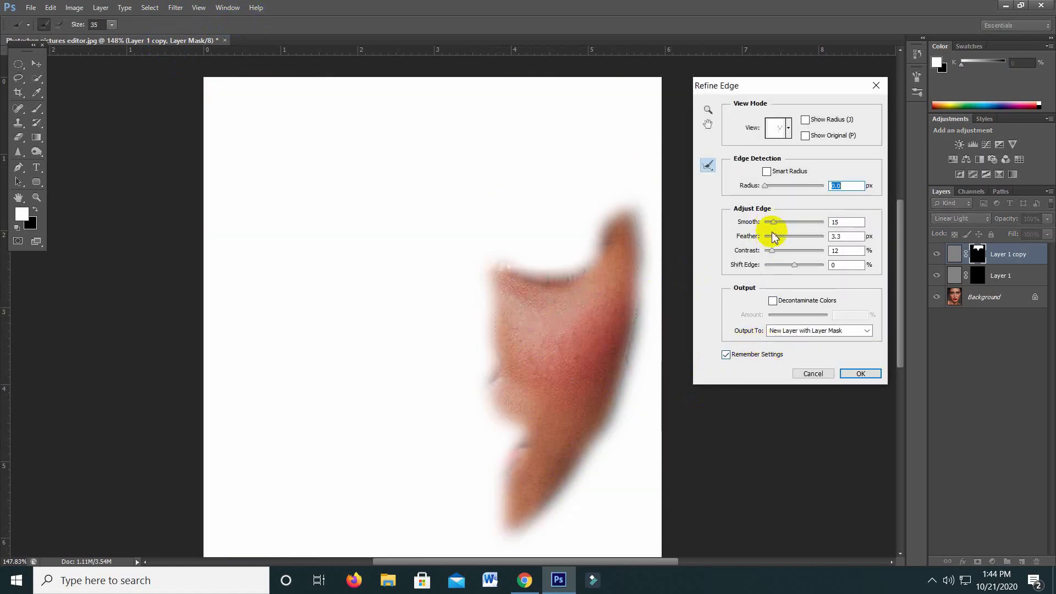
{"action": "left_click", "coordinate": [860, 374]}
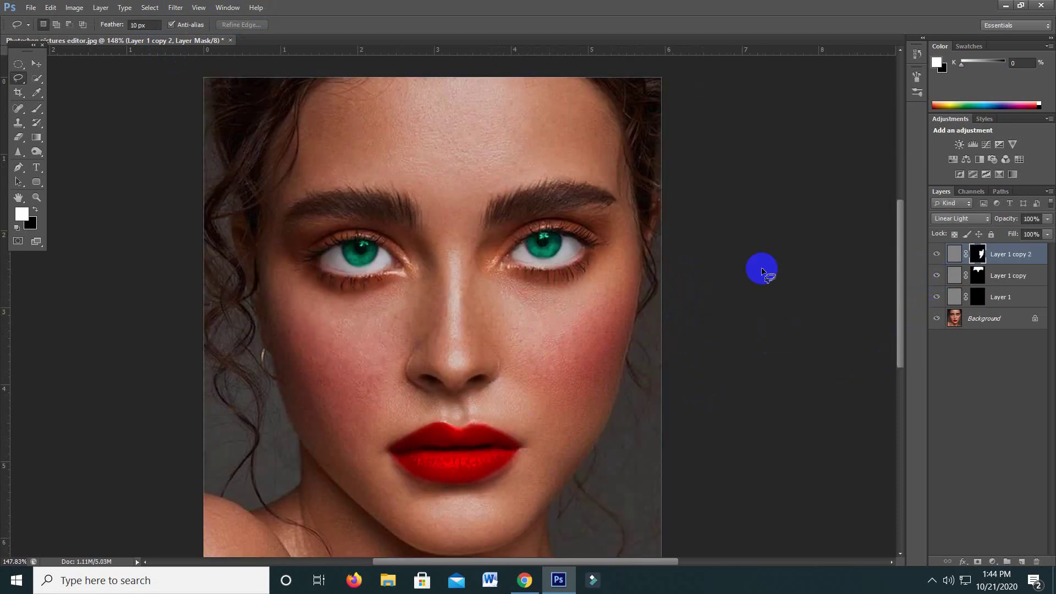
- Lasso the left cheek down past the lips and output it through Refine Edge as masked Layer 1 copy 3
{"action": "scroll", "coordinate": [435, 357], "scroll_direction": "down", "scroll_amount": 2}
{"action": "scroll", "coordinate": [434, 357], "scroll_direction": "down", "scroll_amount": 1}
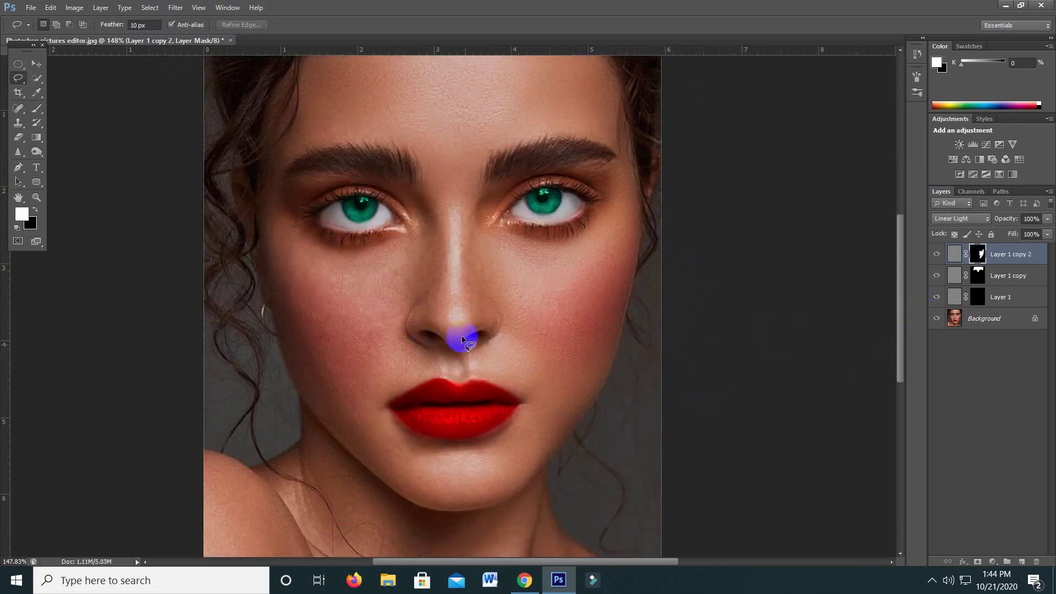
{"action": "mouse_move", "coordinate": [288, 182]}
{"action": "left_mouse_down"}
{"action": "mouse_move", "coordinate": [389, 239]}
{"action": "mouse_move", "coordinate": [419, 229]}
{"action": "mouse_move", "coordinate": [422, 275]}
{"action": "mouse_move", "coordinate": [405, 318]}
{"action": "left_mouse_up"}
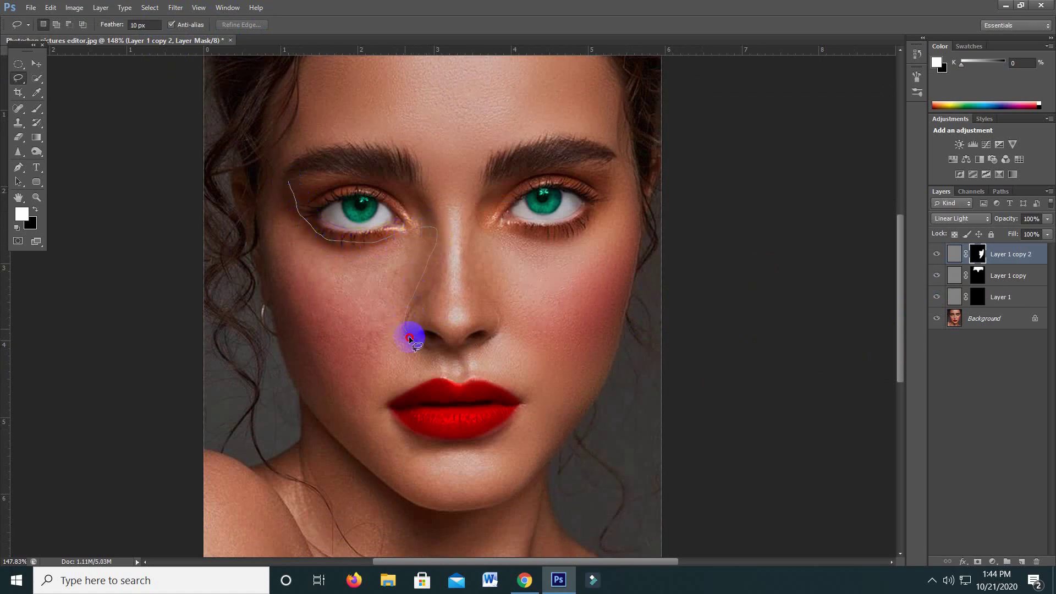
{"action": "mouse_move", "coordinate": [426, 375]}
{"action": "left_mouse_down"}
{"action": "mouse_move", "coordinate": [388, 396]}
{"action": "mouse_move", "coordinate": [382, 419]}
{"action": "mouse_move", "coordinate": [415, 436]}
{"action": "mouse_move", "coordinate": [418, 484]}
{"action": "mouse_move", "coordinate": [360, 464]}
{"action": "mouse_move", "coordinate": [319, 424]}
{"action": "mouse_move", "coordinate": [283, 365]}
{"action": "mouse_move", "coordinate": [255, 273]}
{"action": "mouse_move", "coordinate": [253, 207]}
{"action": "mouse_move", "coordinate": [280, 160]}
{"action": "mouse_move", "coordinate": [318, 226]}
{"action": "left_mouse_up"}
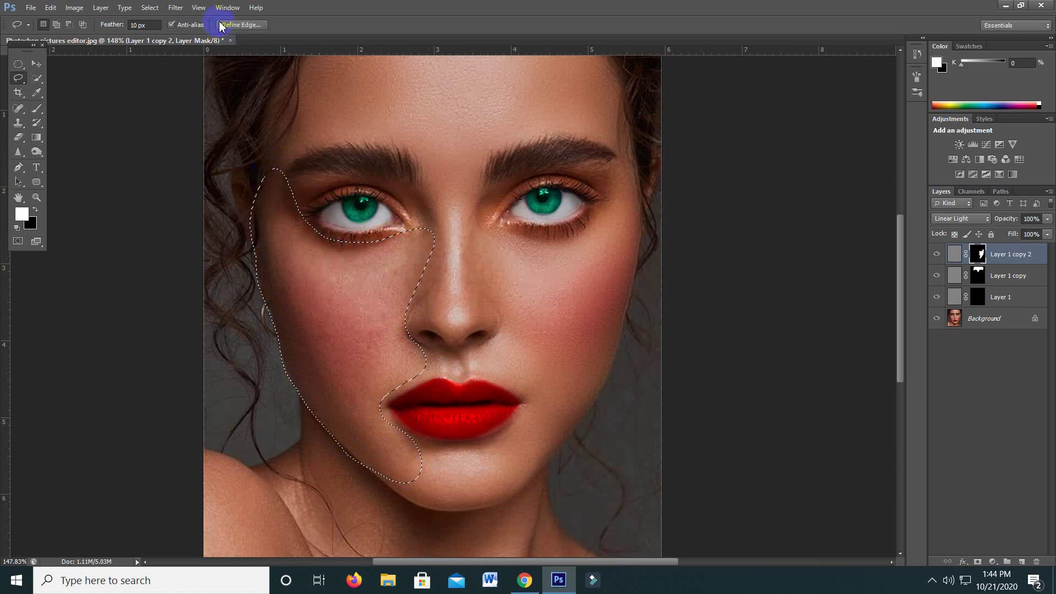
{"action": "left_click", "coordinate": [241, 24]}
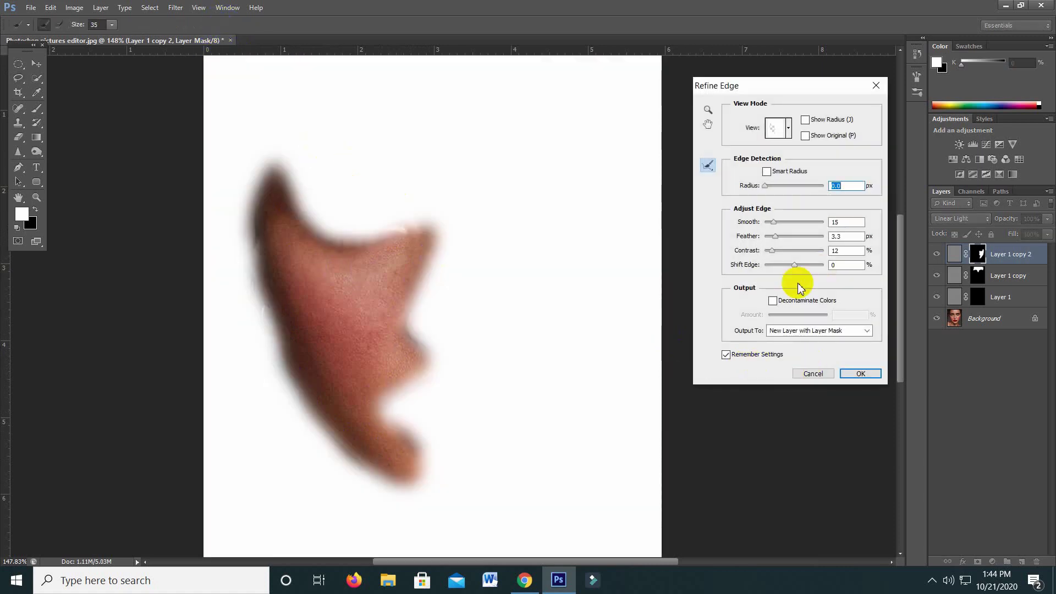
{"action": "left_click", "coordinate": [856, 374]}
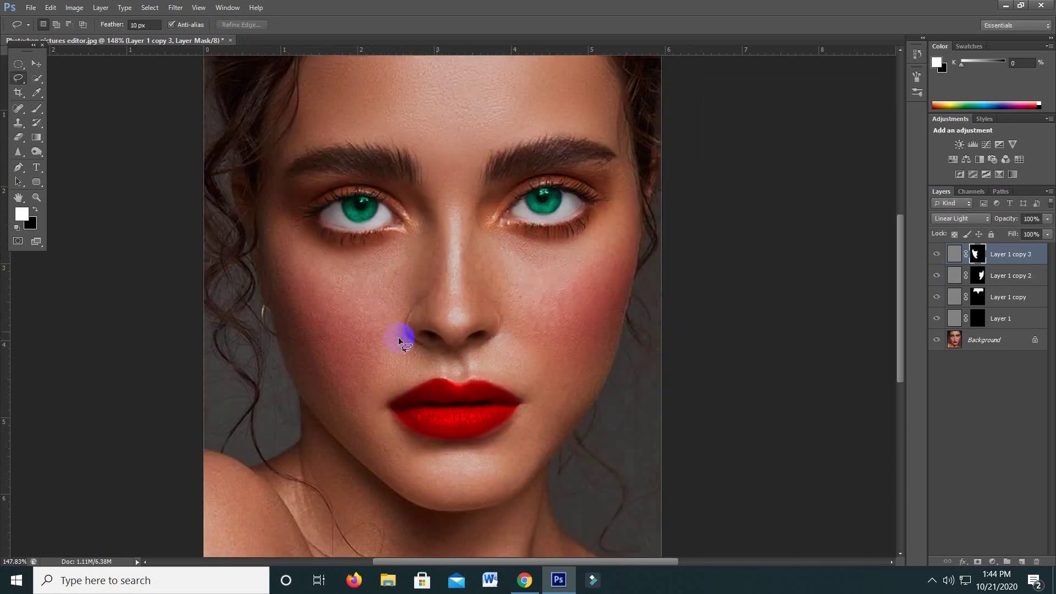
- Lasso the whole nose and output it through Refine Edge as masked Layer 1 copy 4
{"action": "scroll", "coordinate": [397, 337], "scroll_direction": "down", "scroll_amount": 3}
{"action": "scroll", "coordinate": [363, 330], "scroll_direction": "down", "scroll_amount": 2}
{"action": "scroll", "coordinate": [459, 143], "scroll_direction": "up", "scroll_amount": 1}
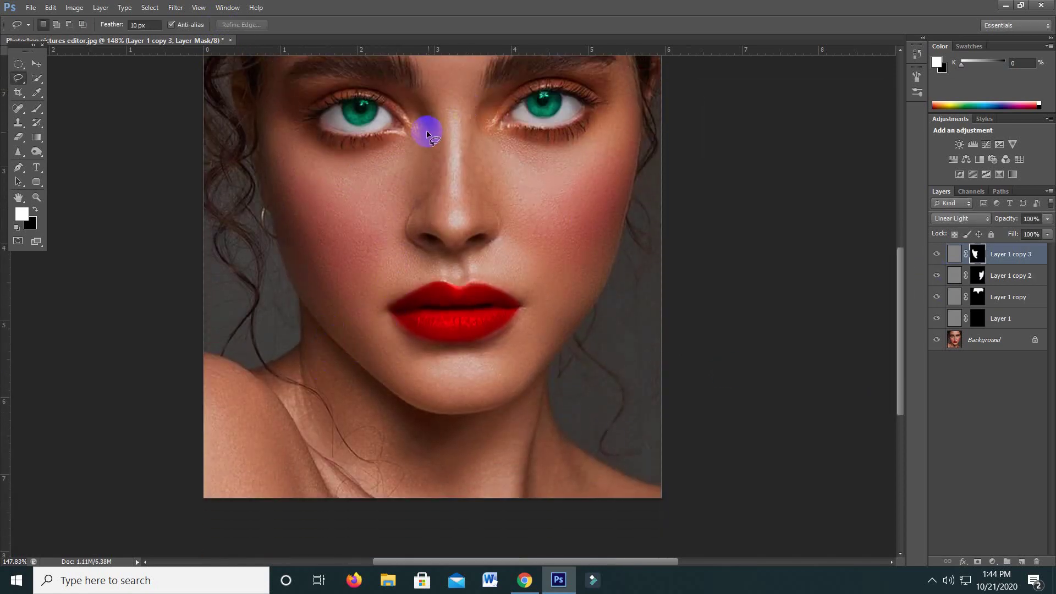
{"action": "scroll", "coordinate": [418, 128], "scroll_direction": "up", "scroll_amount": 1}
{"action": "mouse_move", "coordinate": [409, 126]}
{"action": "left_mouse_down"}
{"action": "mouse_move", "coordinate": [429, 252]}
{"action": "mouse_move", "coordinate": [456, 263]}
{"action": "mouse_move", "coordinate": [490, 254]}
{"action": "left_mouse_up"}
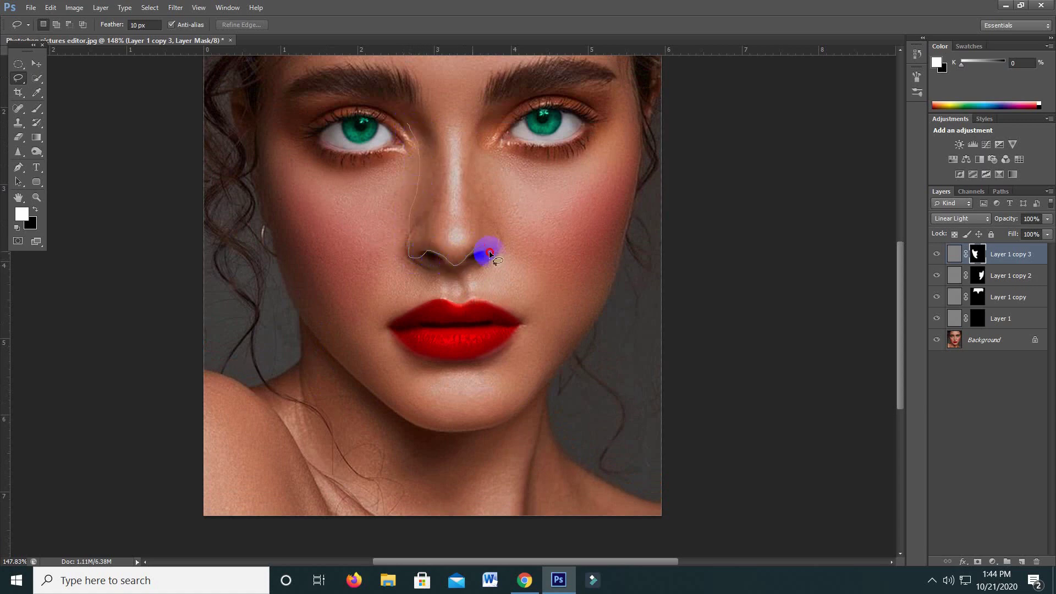
{"action": "mouse_move", "coordinate": [483, 134]}
{"action": "left_mouse_down"}
{"action": "mouse_move", "coordinate": [474, 108]}
{"action": "mouse_move", "coordinate": [431, 104]}
{"action": "mouse_move", "coordinate": [417, 120]}
{"action": "left_mouse_up"}
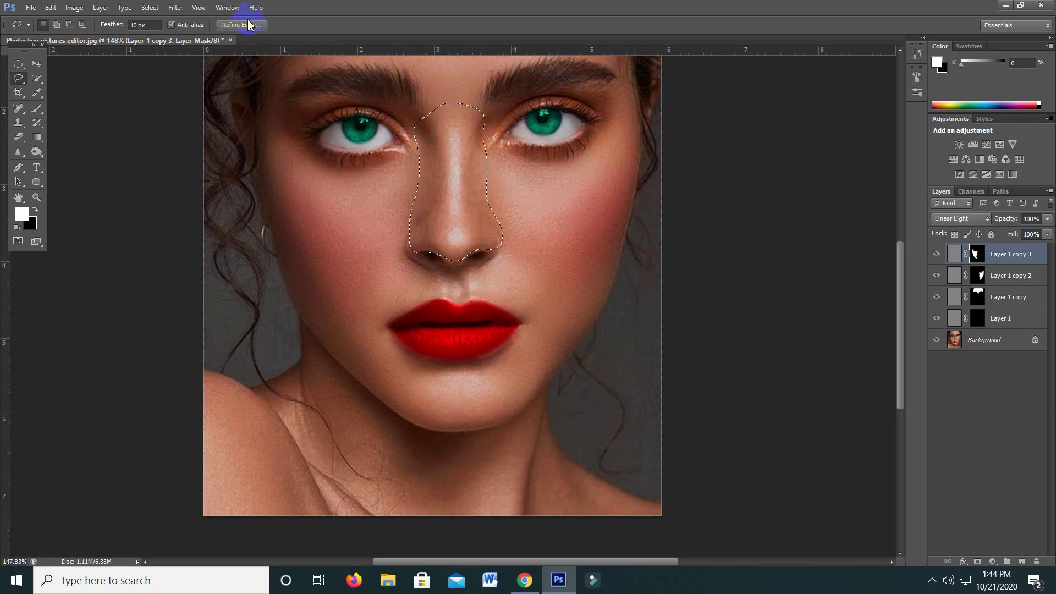
{"action": "left_click", "coordinate": [244, 26]}
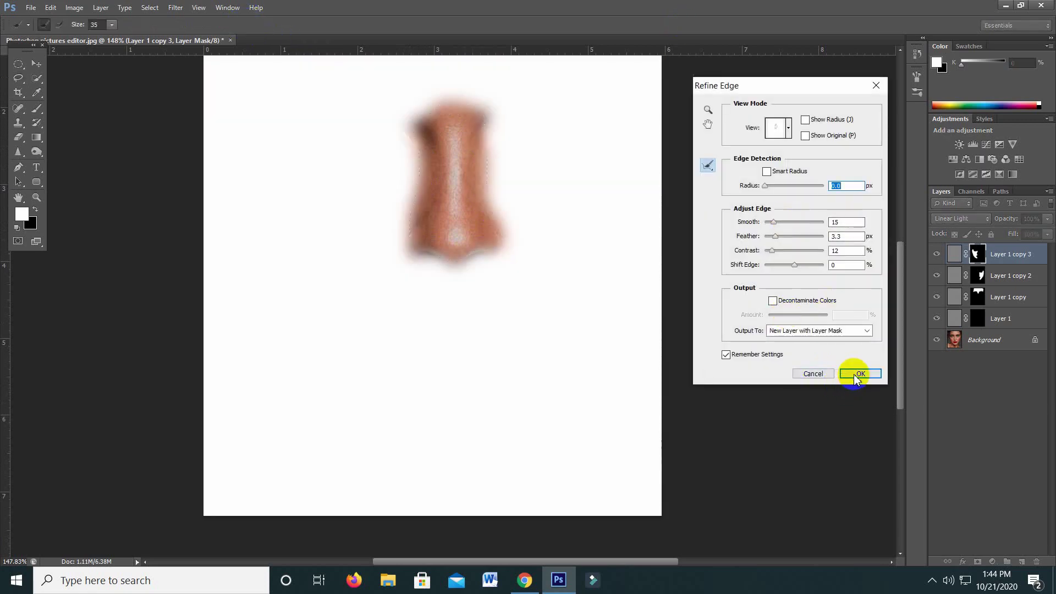
{"action": "left_click", "coordinate": [851, 372]}
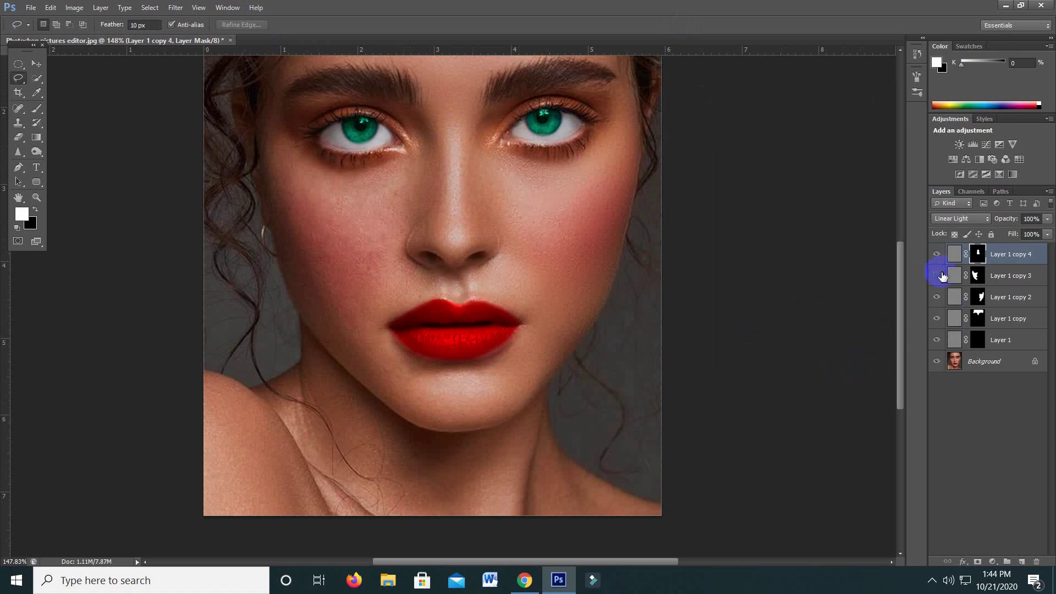
- Lasso the chin below the lips and output it through Refine Edge as masked Layer 1 copy 5
{"action": "scroll", "coordinate": [413, 317], "scroll_direction": "down", "scroll_amount": 1}
{"action": "scroll", "coordinate": [413, 341], "scroll_direction": "down", "scroll_amount": 1}
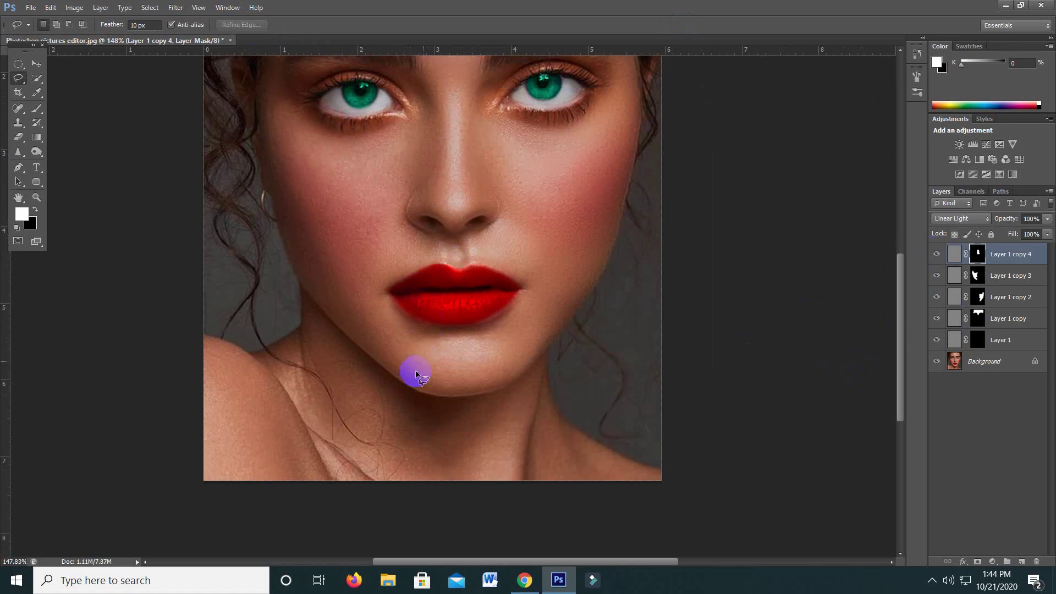
{"action": "mouse_move", "coordinate": [480, 392]}
{"action": "left_mouse_down"}
{"action": "mouse_move", "coordinate": [529, 301]}
{"action": "mouse_move", "coordinate": [471, 323]}
{"action": "mouse_move", "coordinate": [398, 314]}
{"action": "mouse_move", "coordinate": [382, 358]}
{"action": "mouse_move", "coordinate": [431, 401]}
{"action": "mouse_move", "coordinate": [483, 393]}
{"action": "left_mouse_up"}
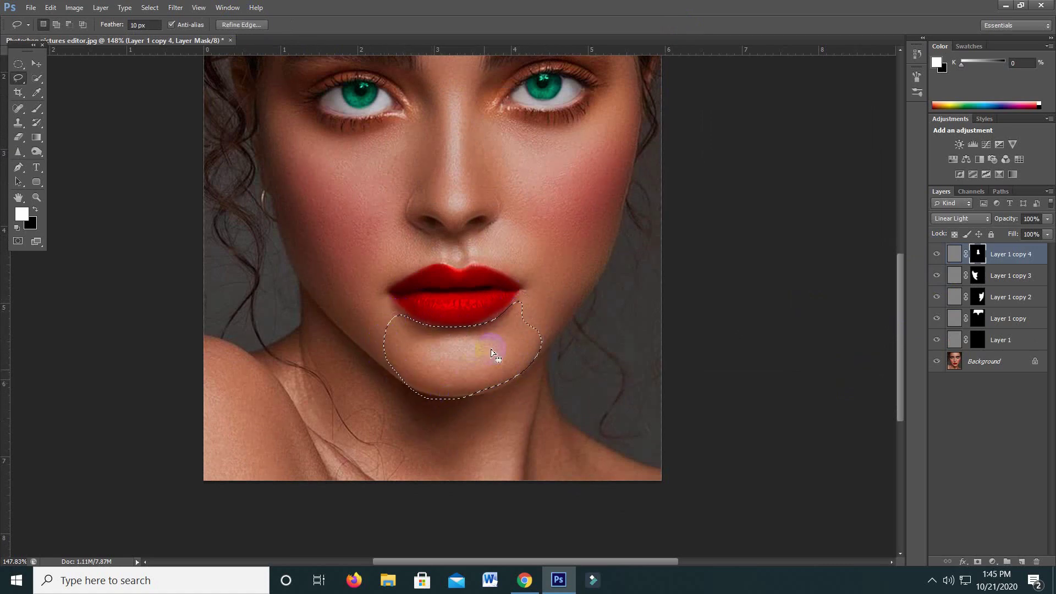
{"action": "left_click", "coordinate": [238, 25]}
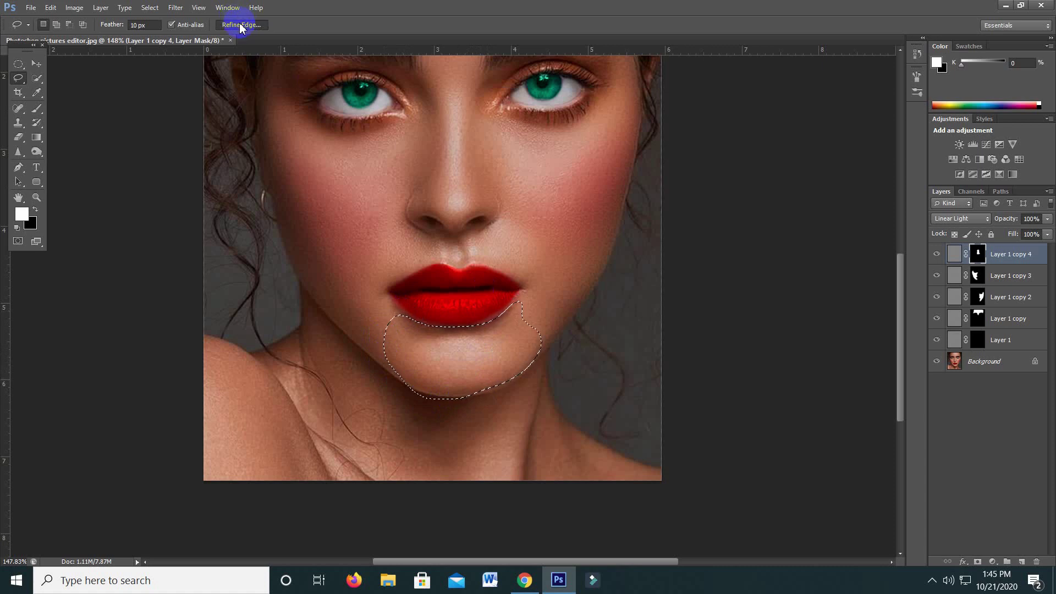
{"action": "left_click", "coordinate": [863, 374]}
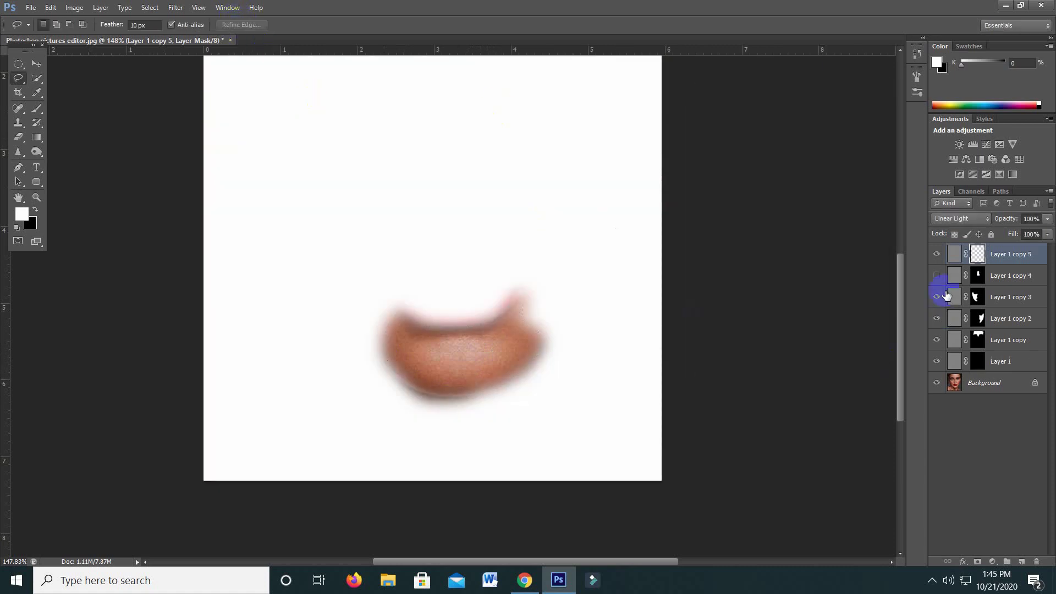
{"action": "scroll", "coordinate": [349, 273], "scroll_direction": "down", "scroll_amount": 3}
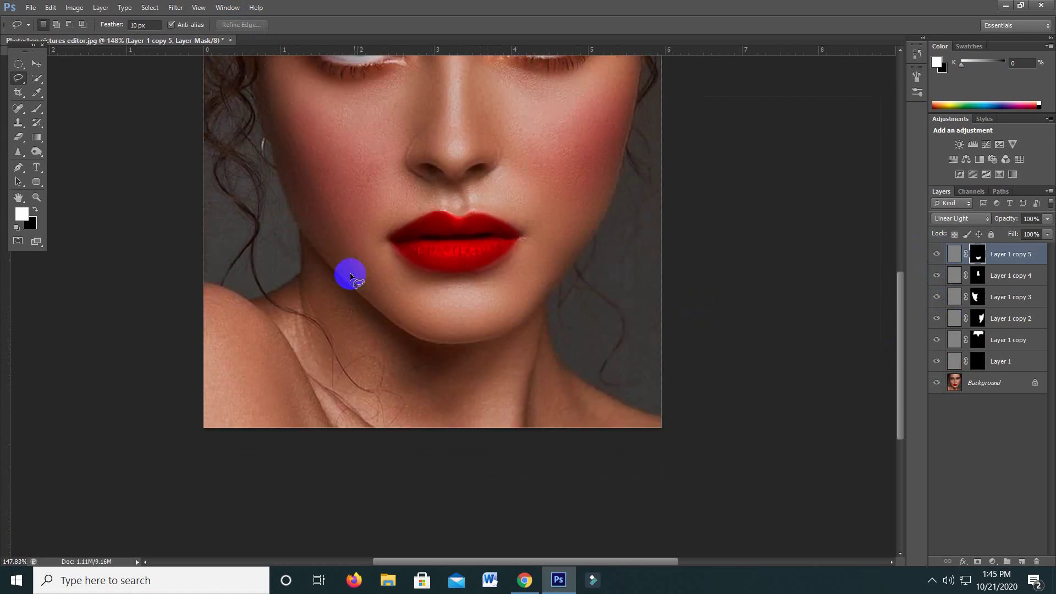
- Lasso the neck and shoulders to the image's bottom edge and output it as masked Layer 1 copy 6
{"action": "mouse_move", "coordinate": [198, 360]}
{"action": "left_mouse_down"}
{"action": "mouse_move", "coordinate": [199, 274]}
{"action": "mouse_move", "coordinate": [262, 269]}
{"action": "mouse_move", "coordinate": [293, 247]}
{"action": "mouse_move", "coordinate": [297, 220]}
{"action": "mouse_move", "coordinate": [420, 320]}
{"action": "mouse_move", "coordinate": [510, 306]}
{"action": "mouse_move", "coordinate": [542, 276]}
{"action": "mouse_move", "coordinate": [566, 328]}
{"action": "mouse_move", "coordinate": [659, 382]}
{"action": "left_mouse_up"}
{"action": "left_click_drag", "start_coordinate": [660, 392], "coordinate": [199, 408]}
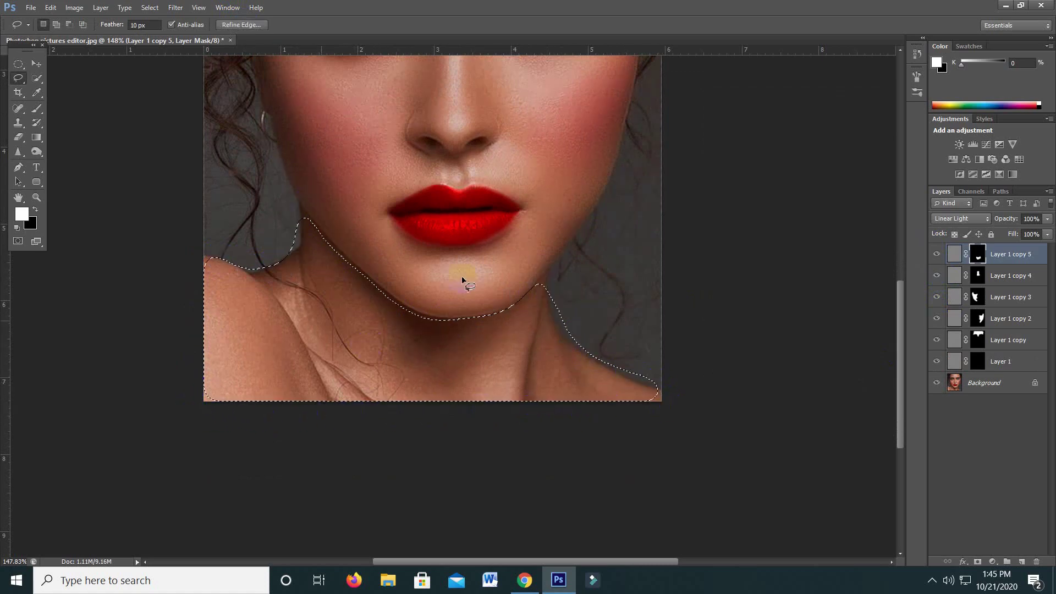
{"action": "left_click", "coordinate": [234, 26]}
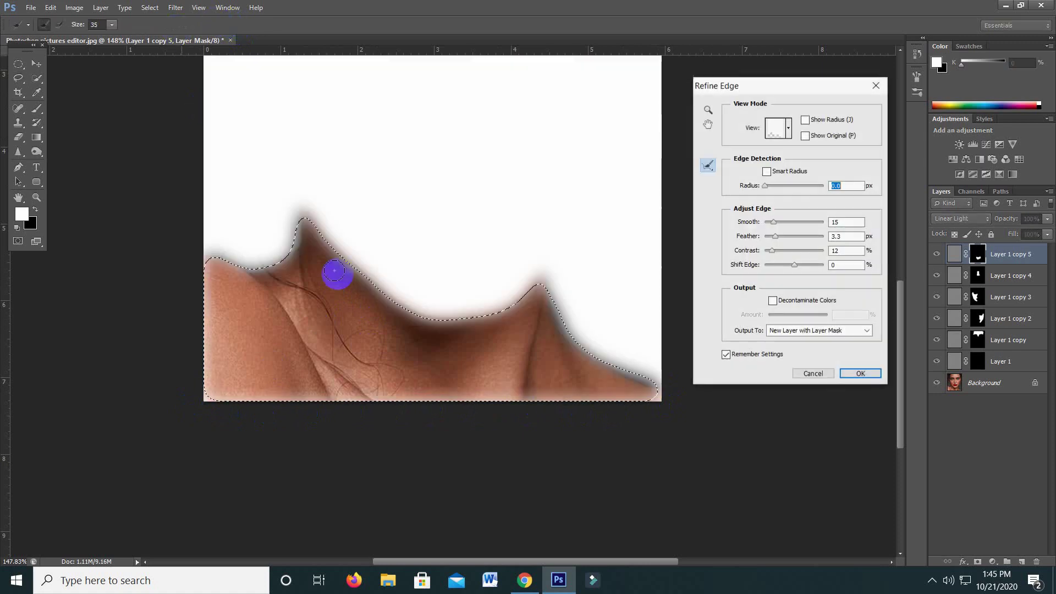
{"action": "left_click", "coordinate": [861, 373]}
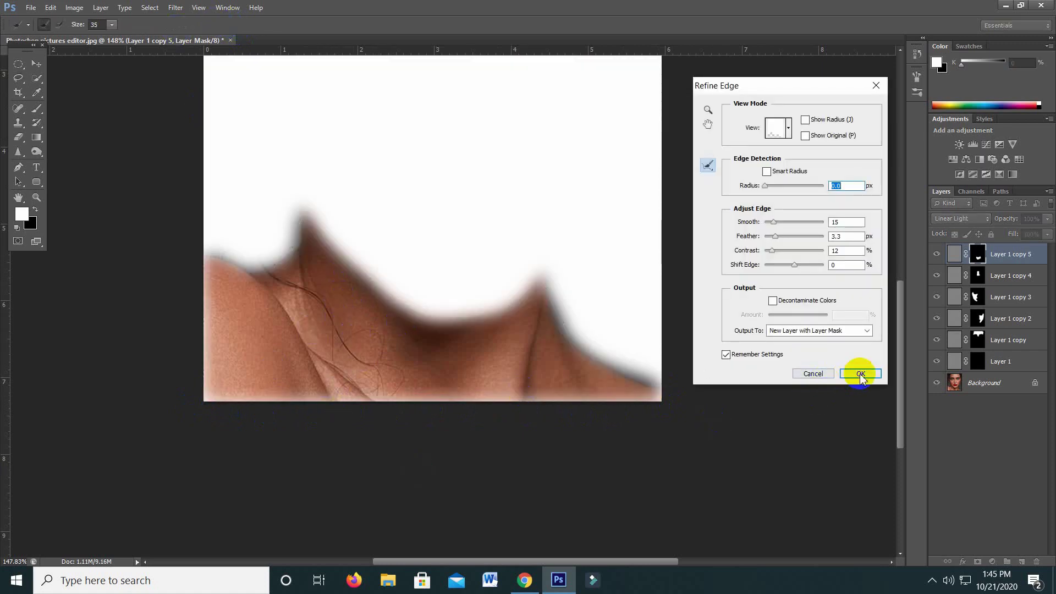
- Zoom the view back out and make the Background layer active
{"action": "scroll", "coordinate": [457, 378], "scroll_direction": "up", "scroll_amount": 2}
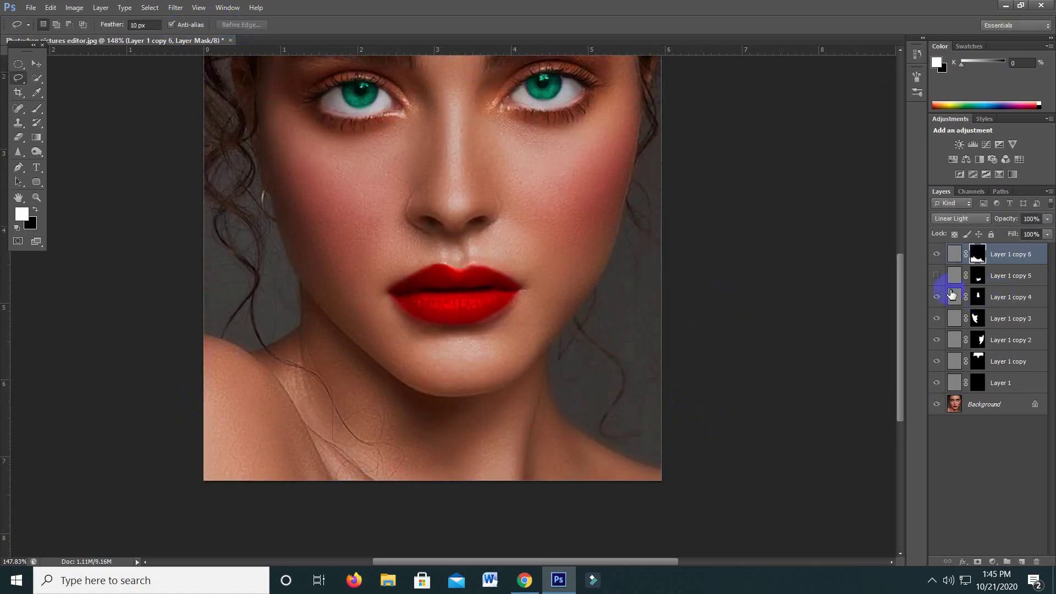
{"action": "scroll", "coordinate": [456, 290], "scroll_direction": "up", "scroll_amount": 8}
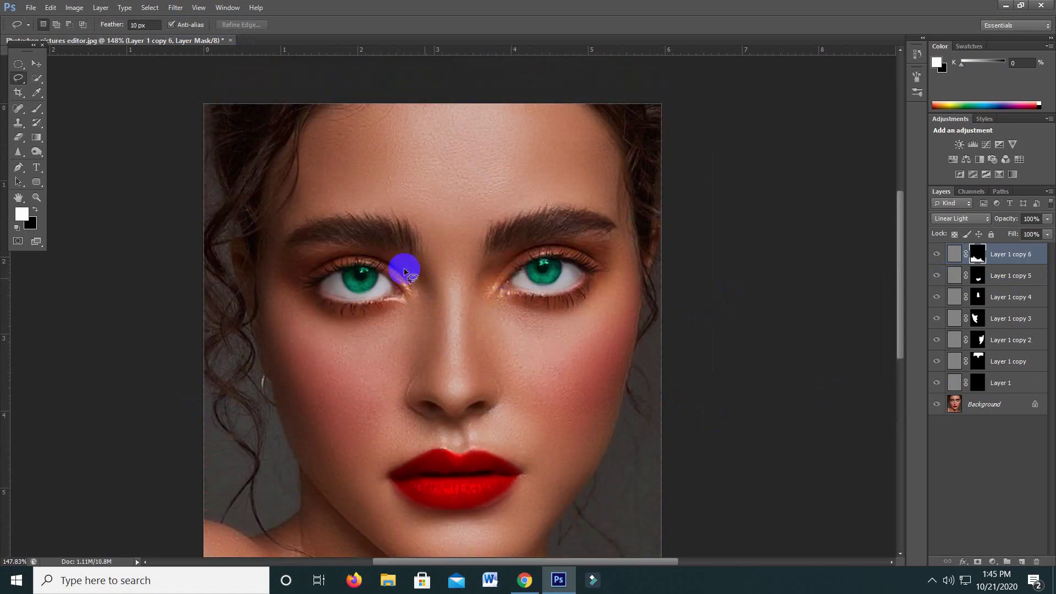
{"action": "scroll", "coordinate": [405, 306], "scroll_direction": "up", "scroll_amount": 1}
{"action": "scroll", "coordinate": [383, 350], "scroll_direction": "down", "scroll_amount": 3}
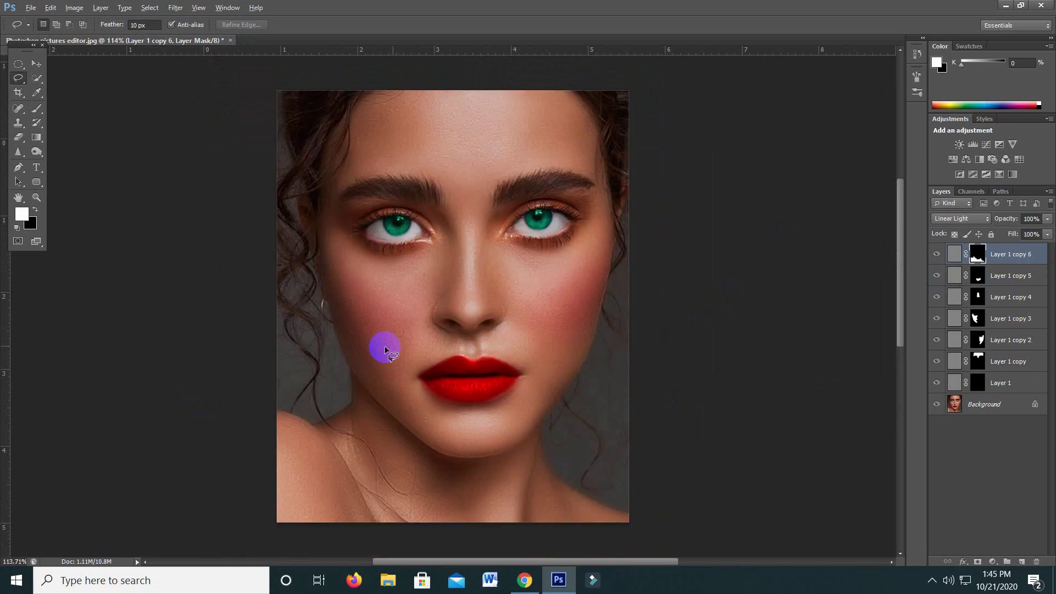
{"action": "scroll", "coordinate": [442, 208], "scroll_direction": "down", "scroll_amount": 2}
{"action": "scroll", "coordinate": [441, 208], "scroll_direction": "up", "scroll_amount": 2}
{"action": "scroll", "coordinate": [488, 236], "scroll_direction": "up", "scroll_amount": 2}
{"action": "scroll", "coordinate": [472, 254], "scroll_direction": "down", "scroll_amount": 1}
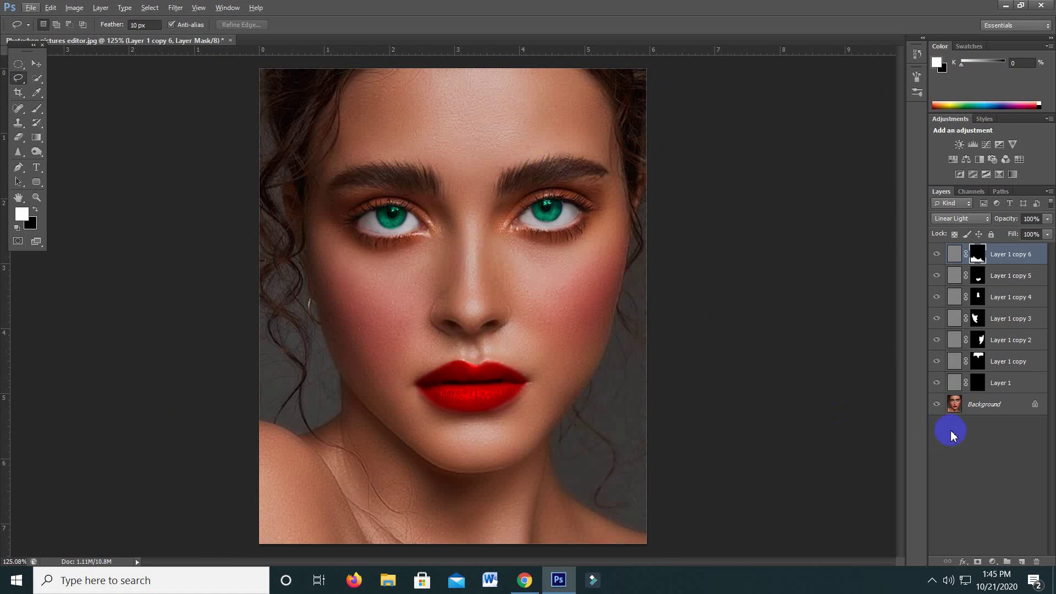
{"action": "left_click", "coordinate": [994, 405]}
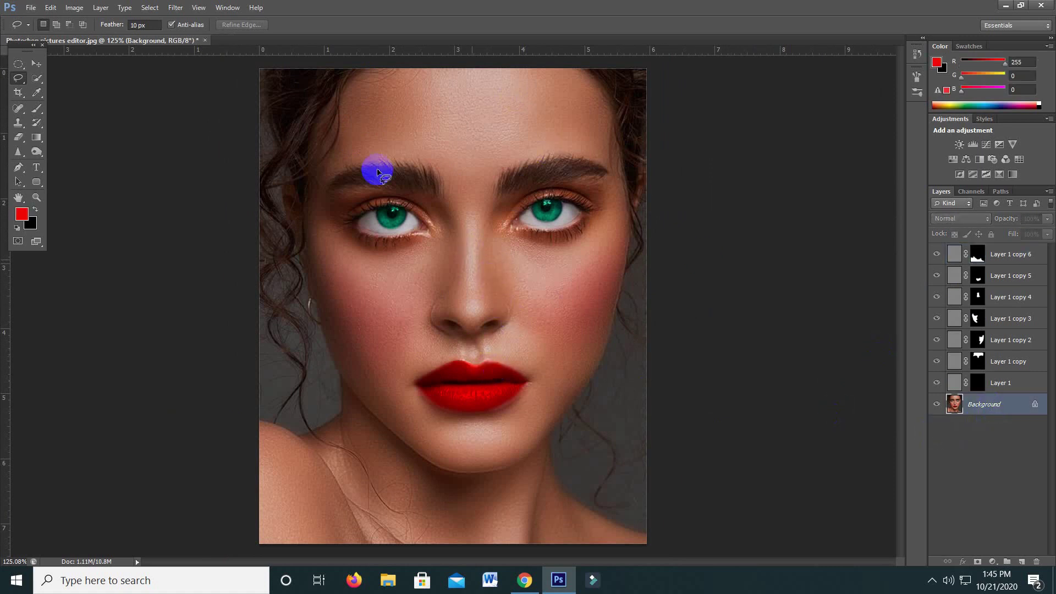
- Apply Smart Sharpen to the Background layer at 53% amount with a 1.0 px radius
{"action": "left_click", "coordinate": [176, 7]}
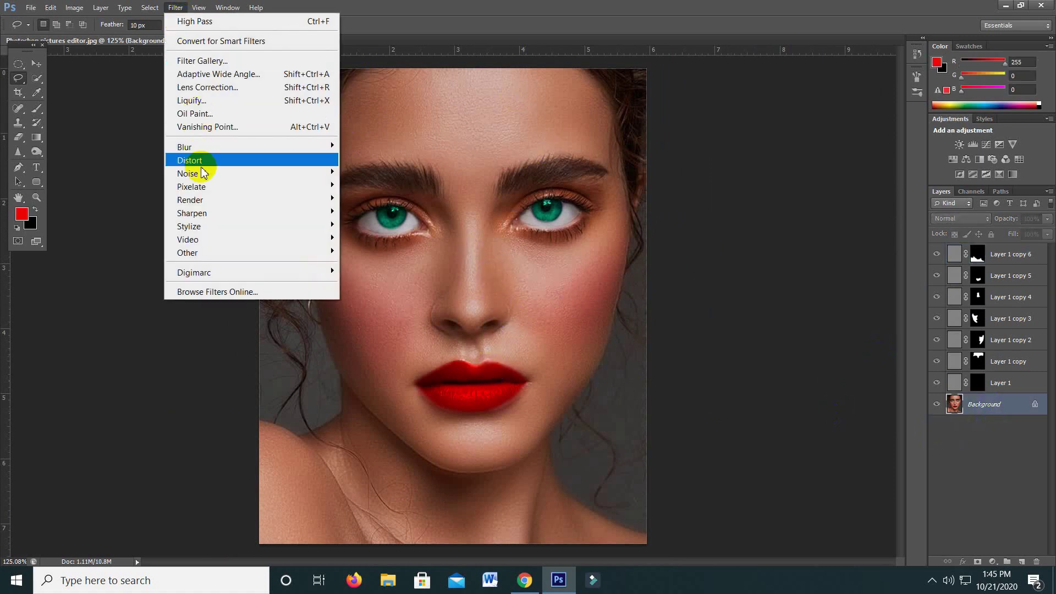
{"action": "mouse_move", "coordinate": [191, 213]}
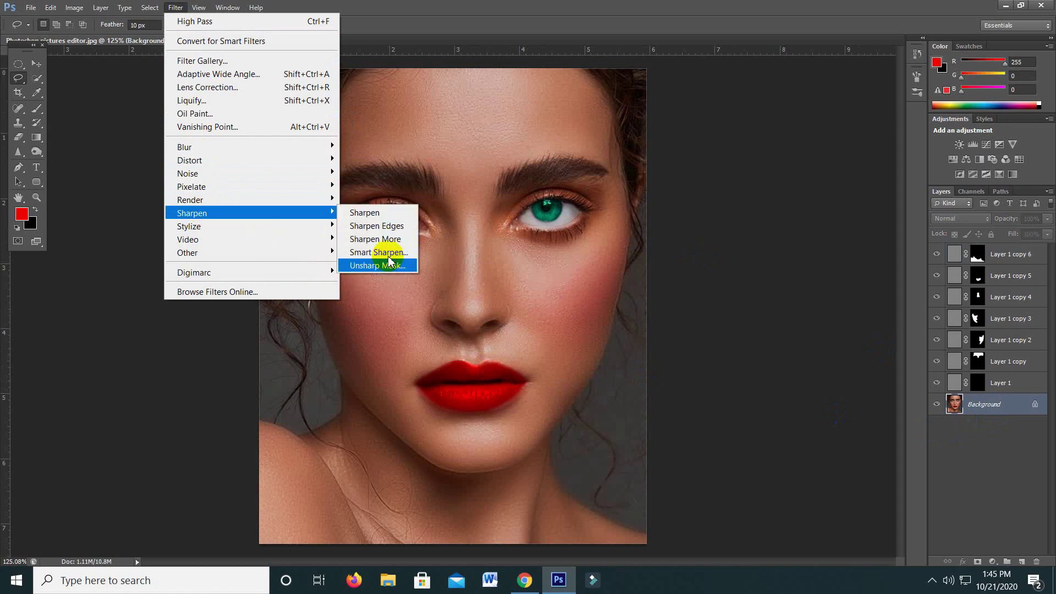
{"action": "left_click", "coordinate": [378, 252]}
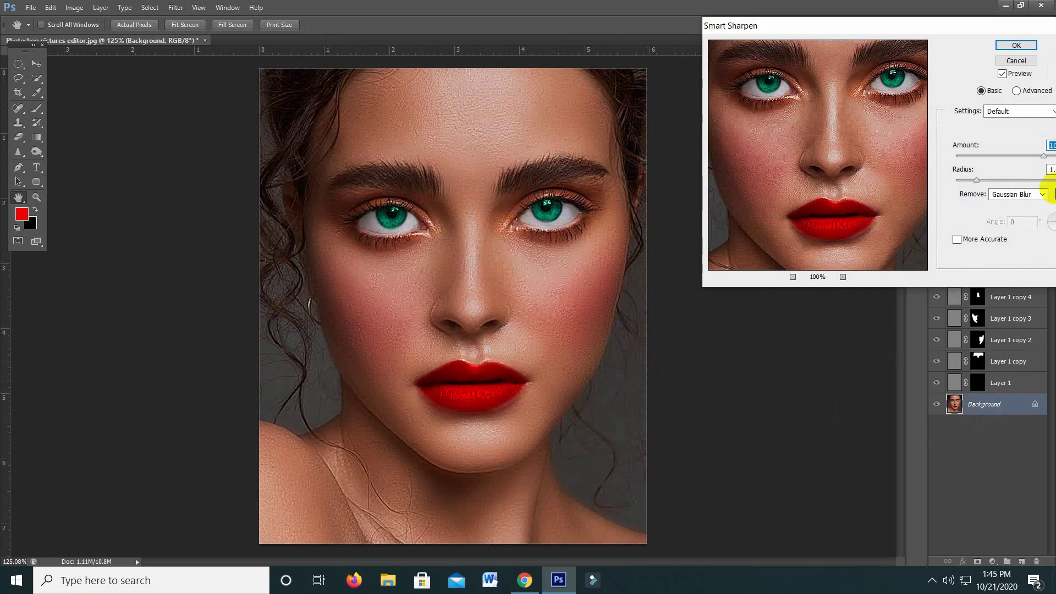
{"action": "left_click_drag", "start_coordinate": [962, 31], "coordinate": [896, 41]}
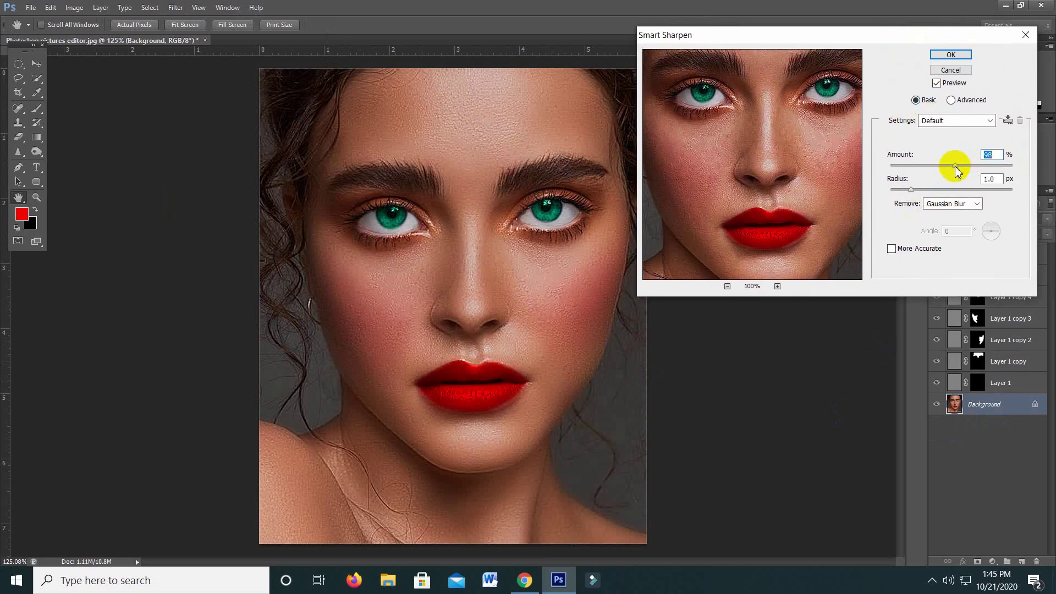
{"action": "left_click_drag", "start_coordinate": [957, 170], "coordinate": [926, 171]}
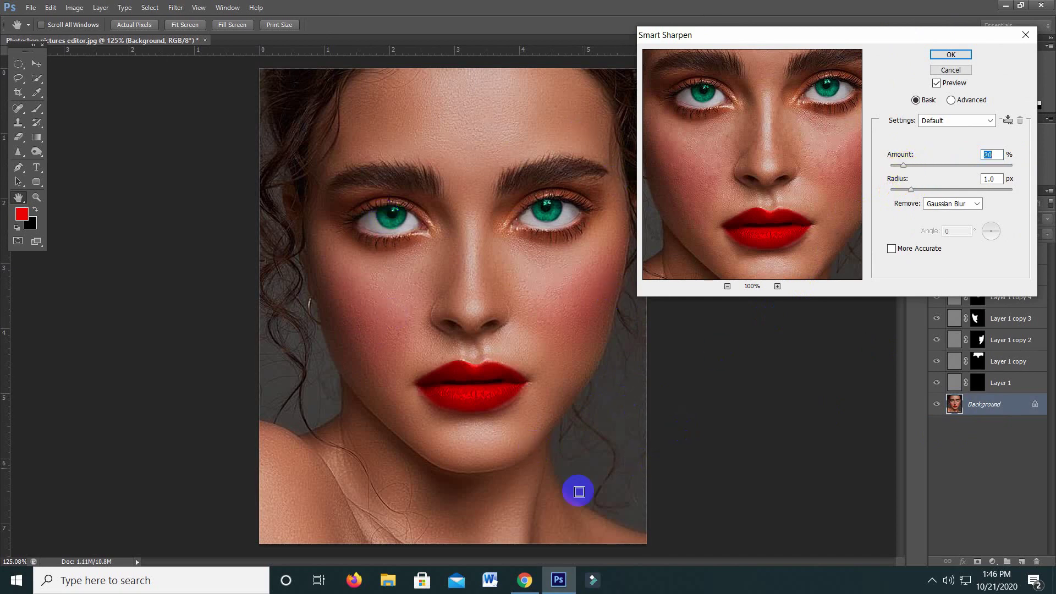
{"action": "left_click", "coordinate": [949, 55]}
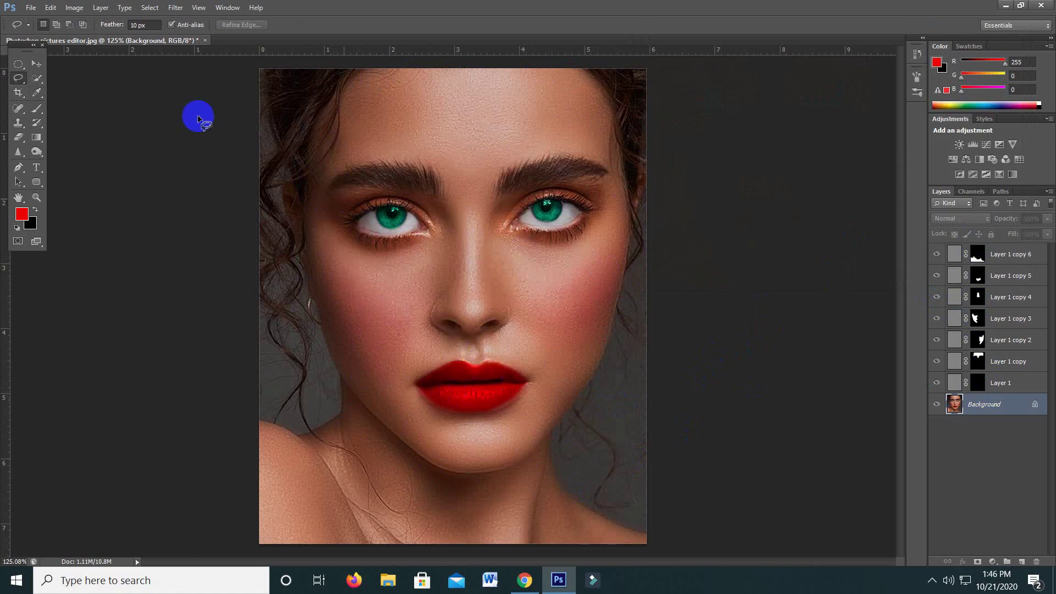
{"action": "left_click", "coordinate": [74, 9]}
{"action": "mouse_move", "coordinate": [97, 41]}
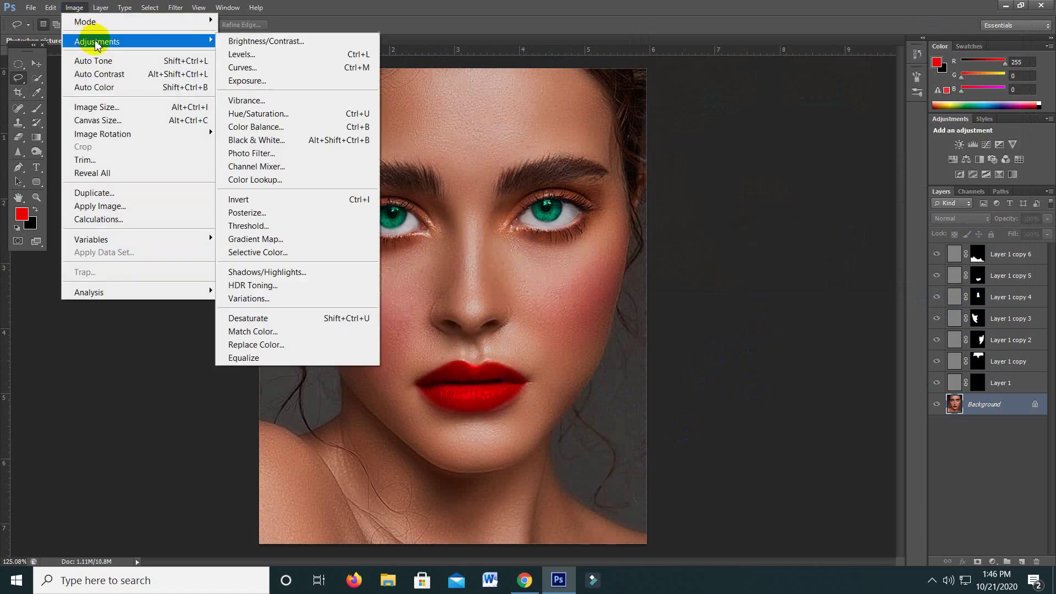
{"action": "left_click", "coordinate": [264, 41]}
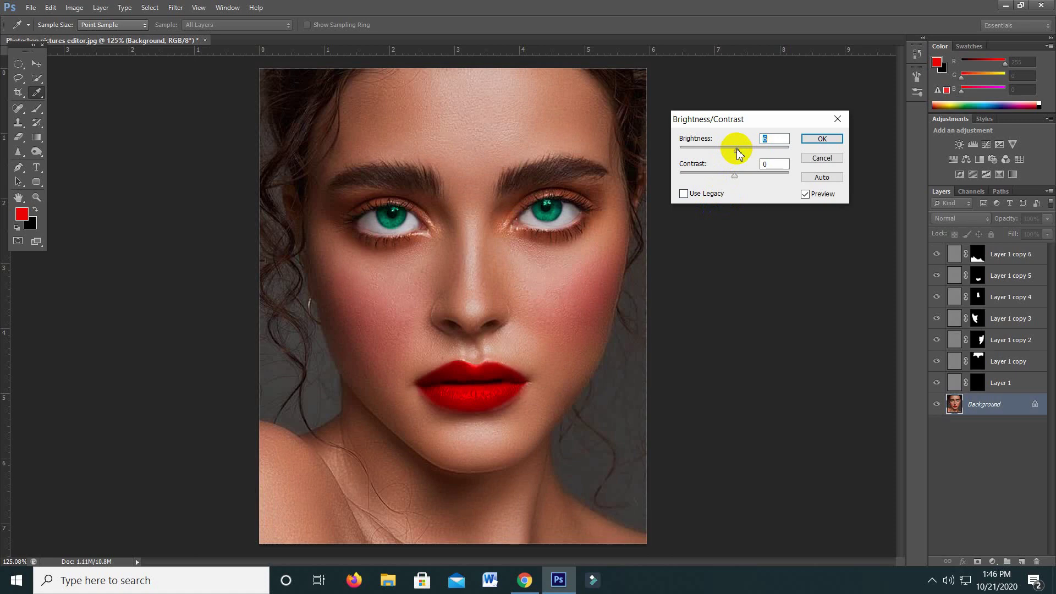
{"action": "left_click", "coordinate": [814, 141]}
{"action": "key", "text": "l"}
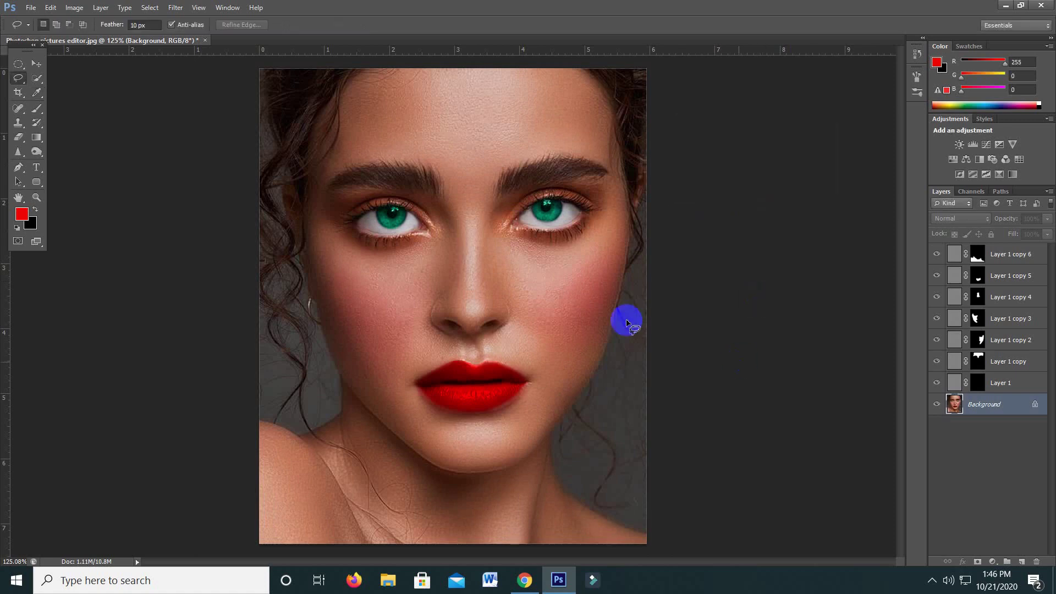